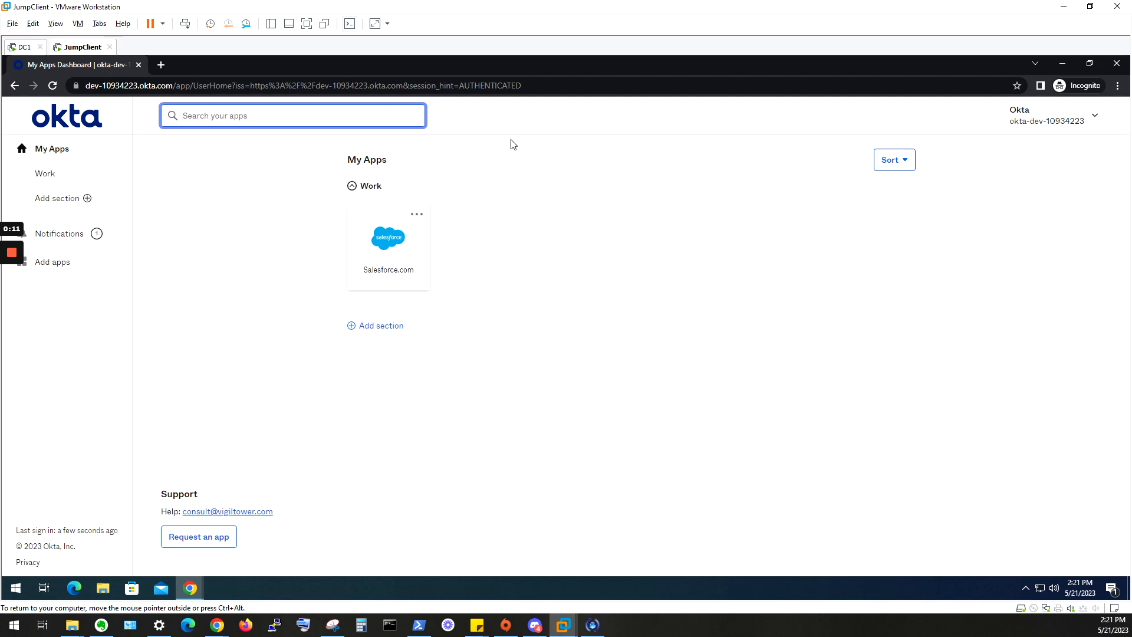
- Launch Salesforce.com from the Okta apps dashboard to check the sign-on, return to the dashboard and minimize the incognito window
click(382, 253)
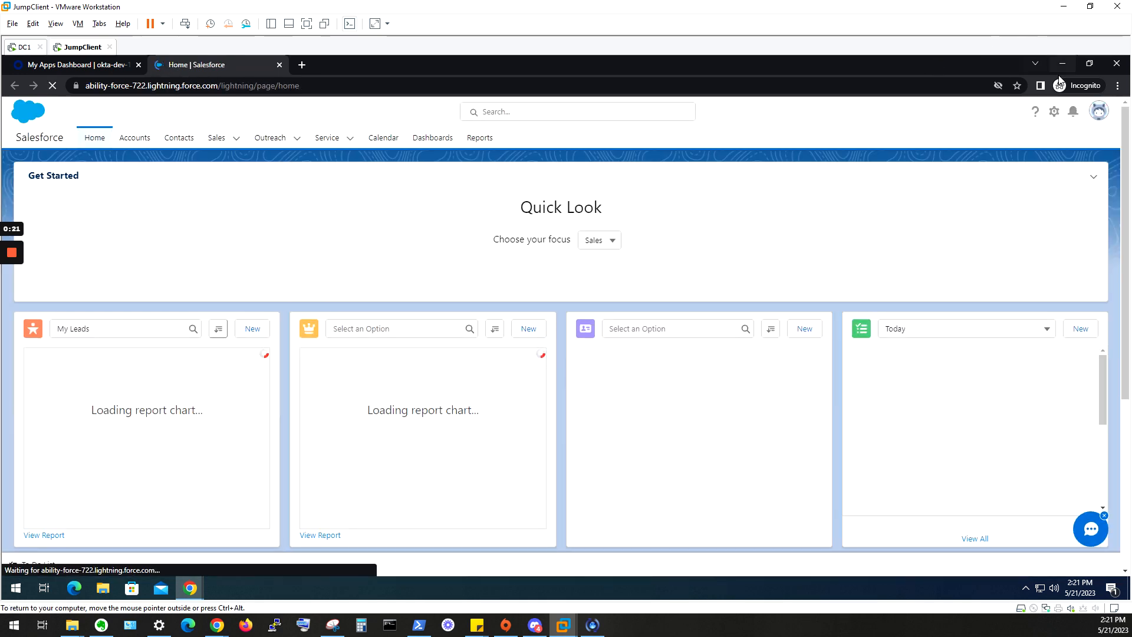
click(83, 72)
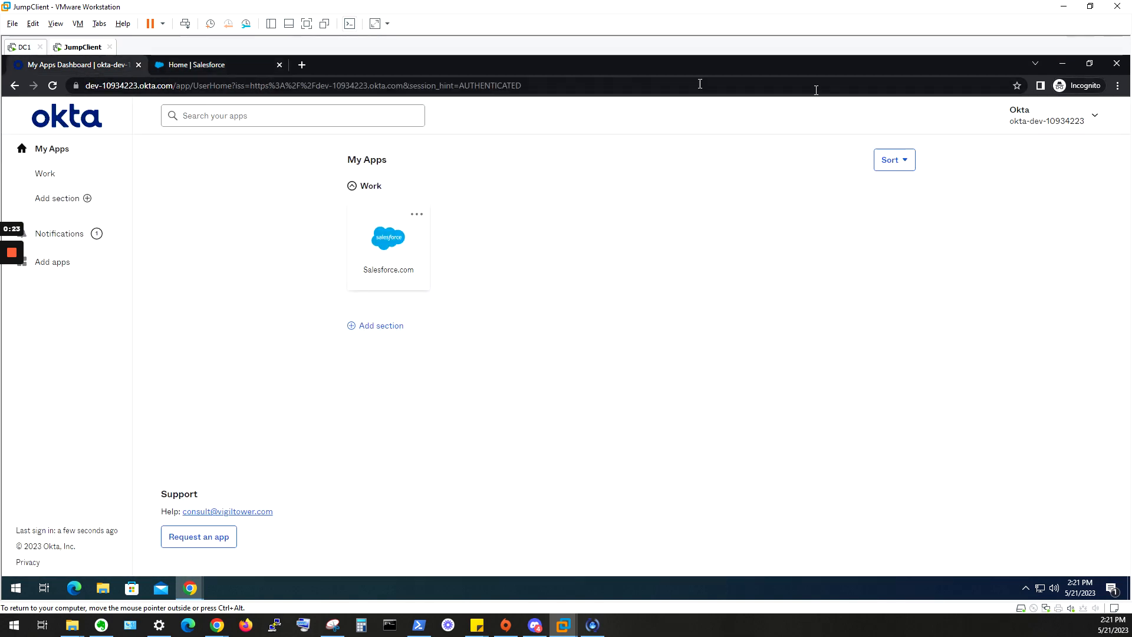
click(1062, 66)
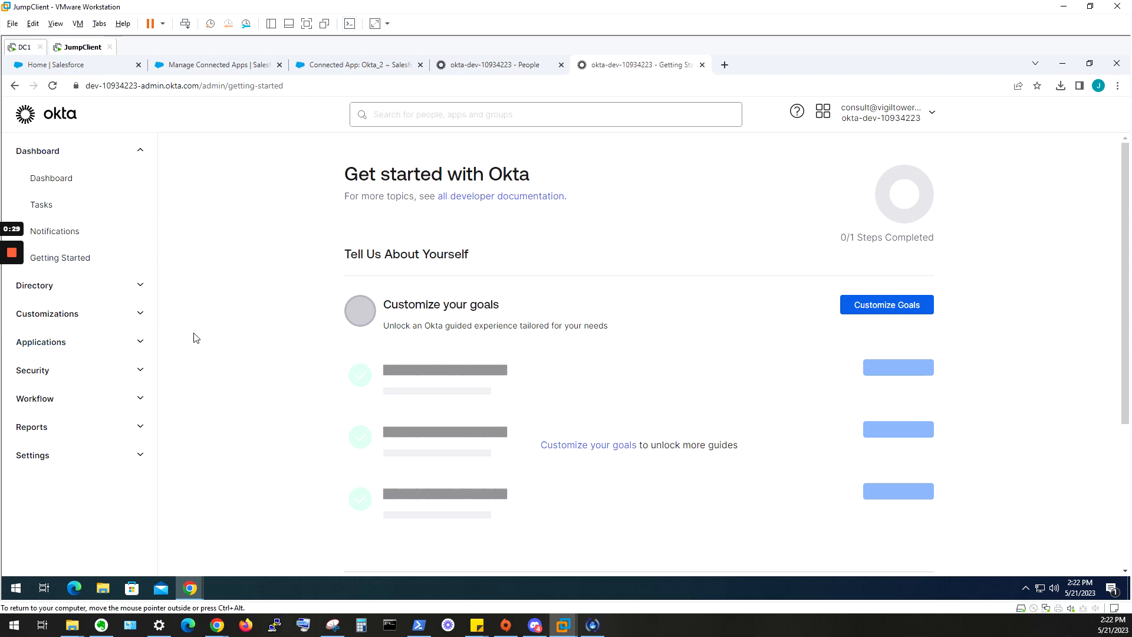
- Go to the Applications list in the Okta admin console and browse the app integration catalog
click(141, 343)
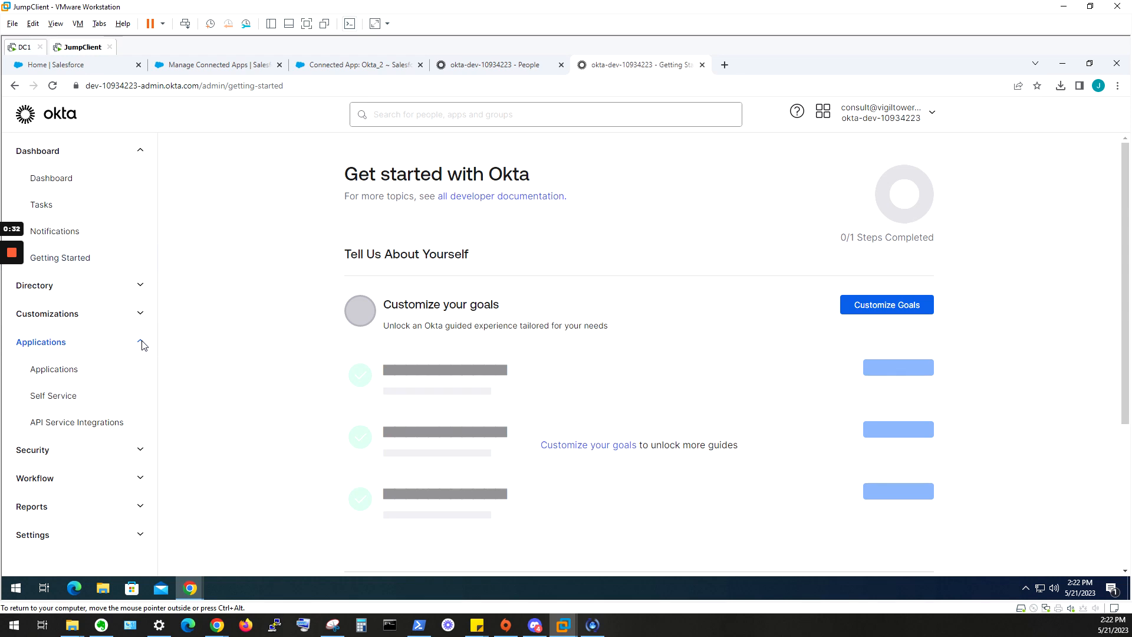
click(46, 371)
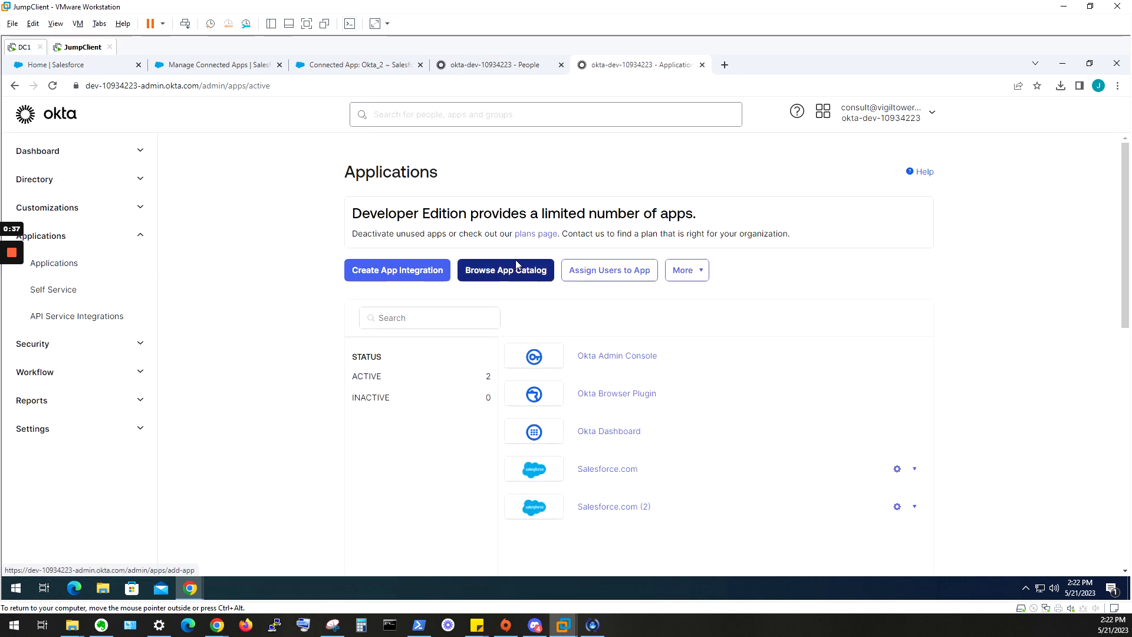
click(516, 267)
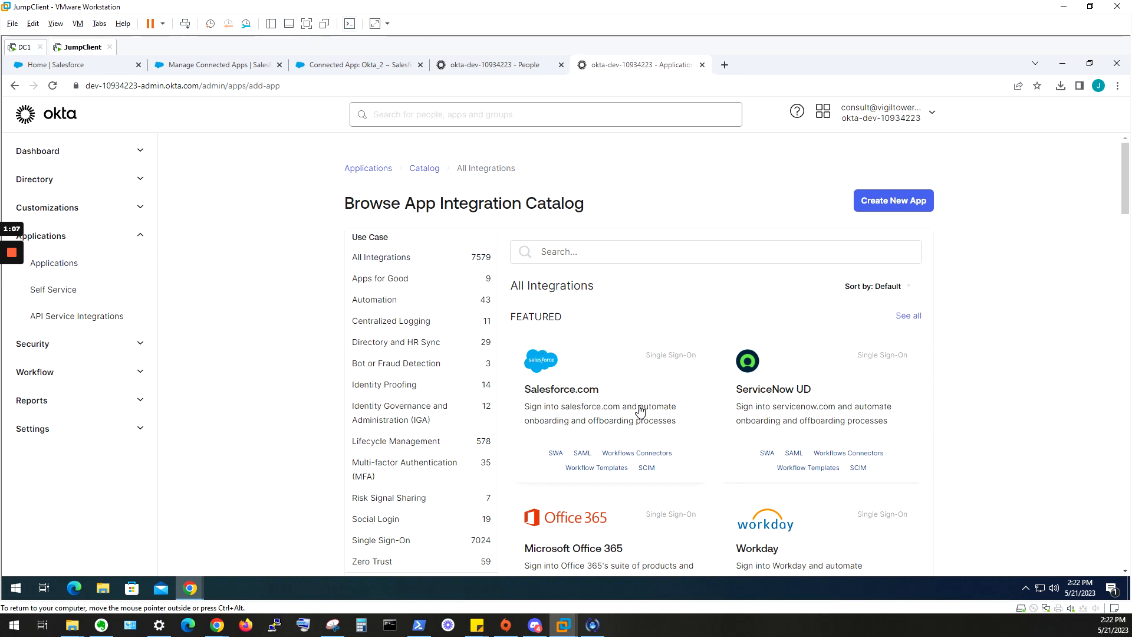
- Search the catalog for salesforce and start adding the Salesforce.com (SWA, SCIM, SAML) integration
click(601, 254)
text(salesforce)
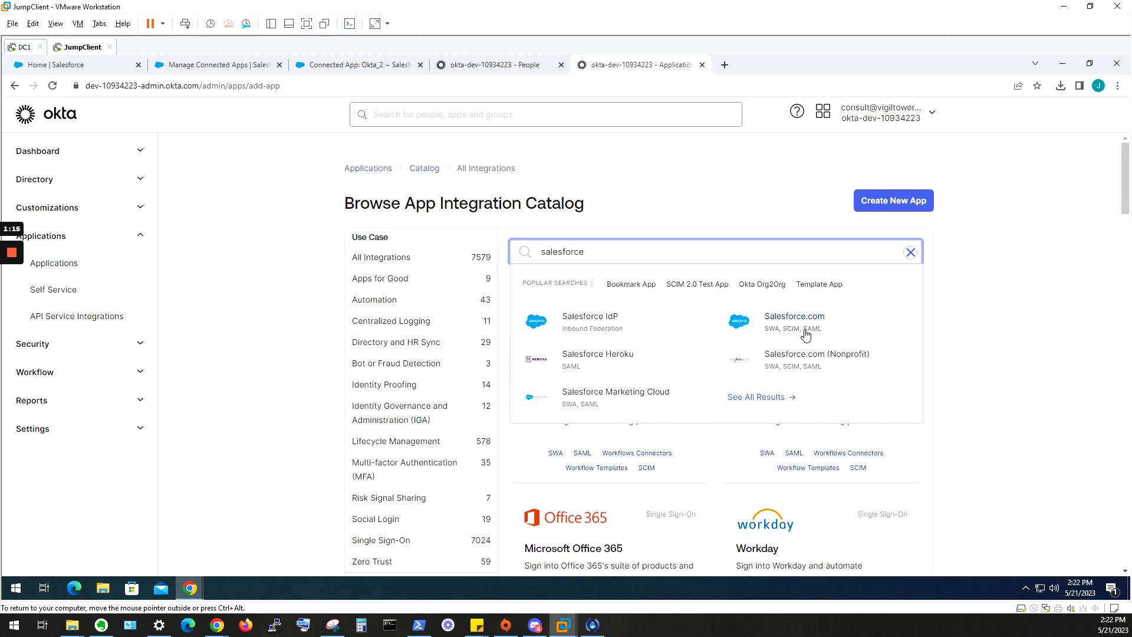
click(803, 330)
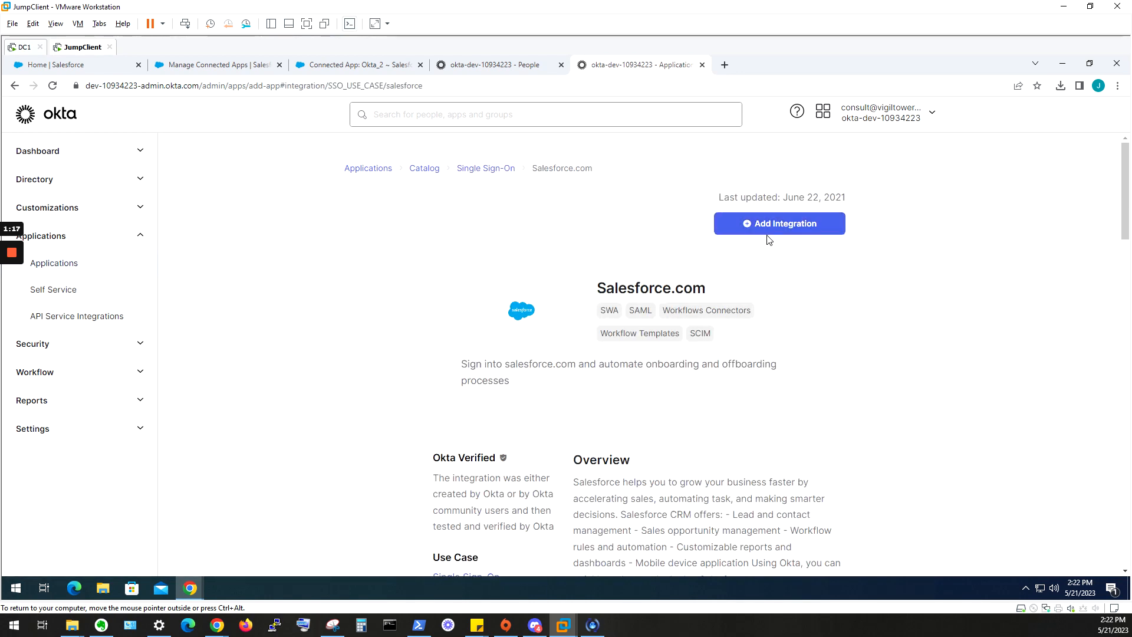
click(750, 231)
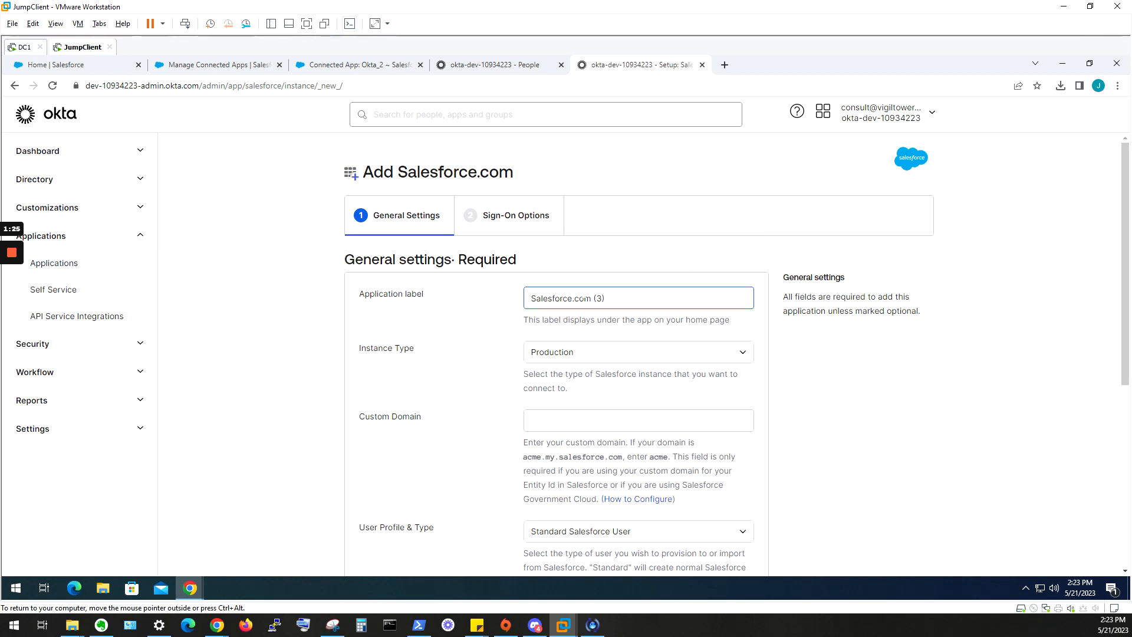
- Set the application label to Salesforce.com_3, keep the other general settings at their defaults and continue to the sign-on options
drag(583, 298, 607, 299)
click(609, 306)
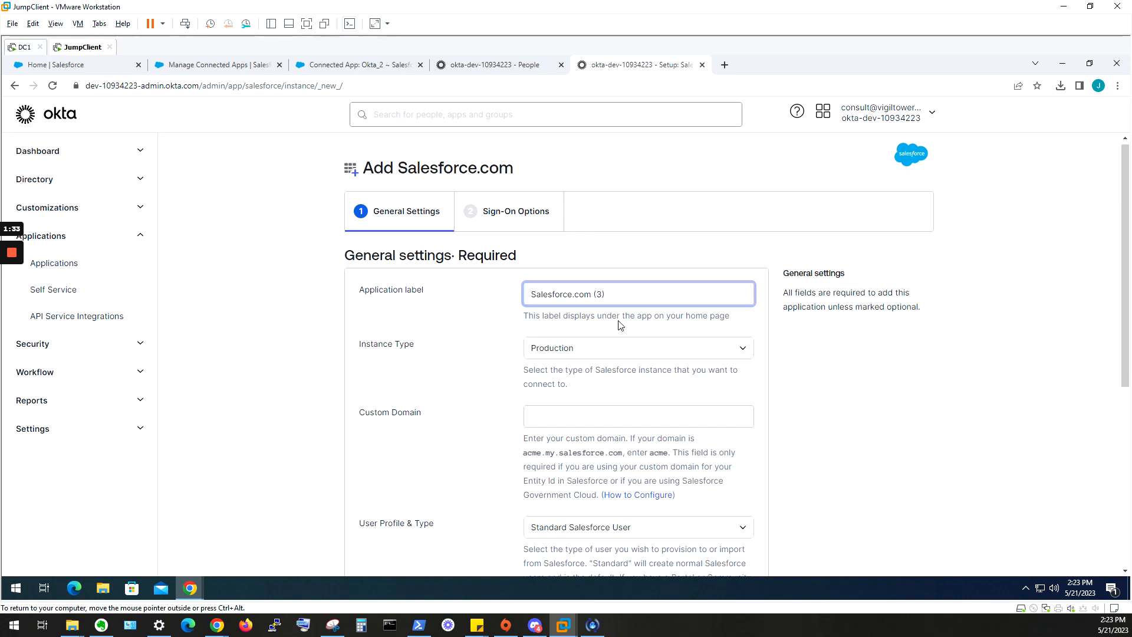
scroll(619, 323, down, 3)
scroll(530, 194, up, 3)
key(shift+Left)
key(shift+Left)
key(shift+Left)
key(shift+Left)
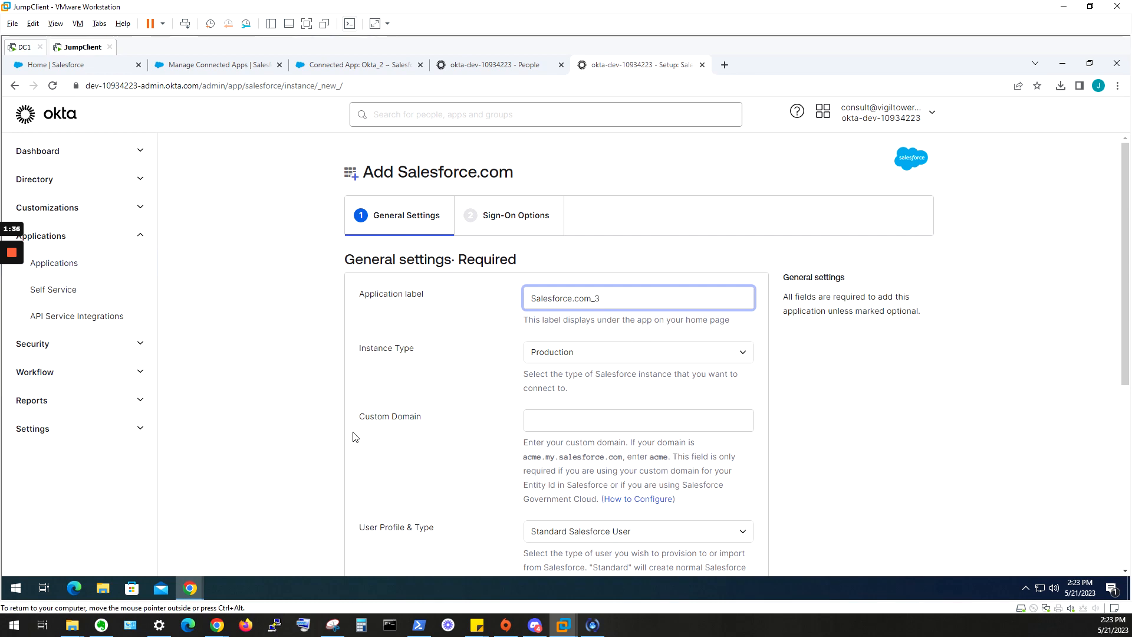
scroll(498, 416, down, 2)
right_click(476, 390)
click(508, 331)
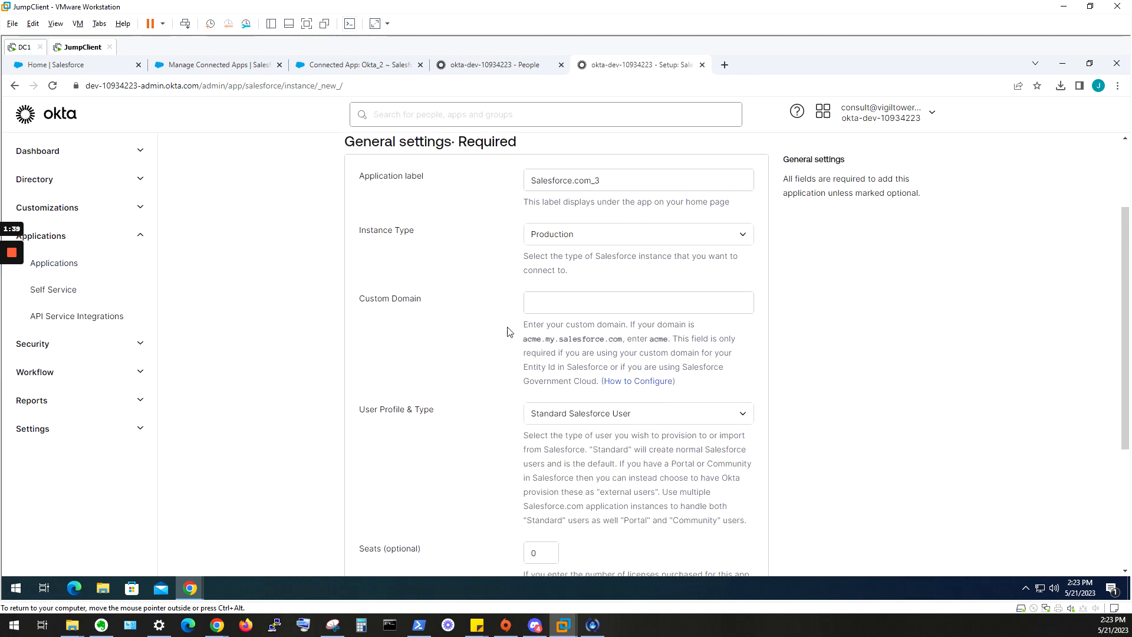
scroll(492, 274, down, 3)
click(735, 537)
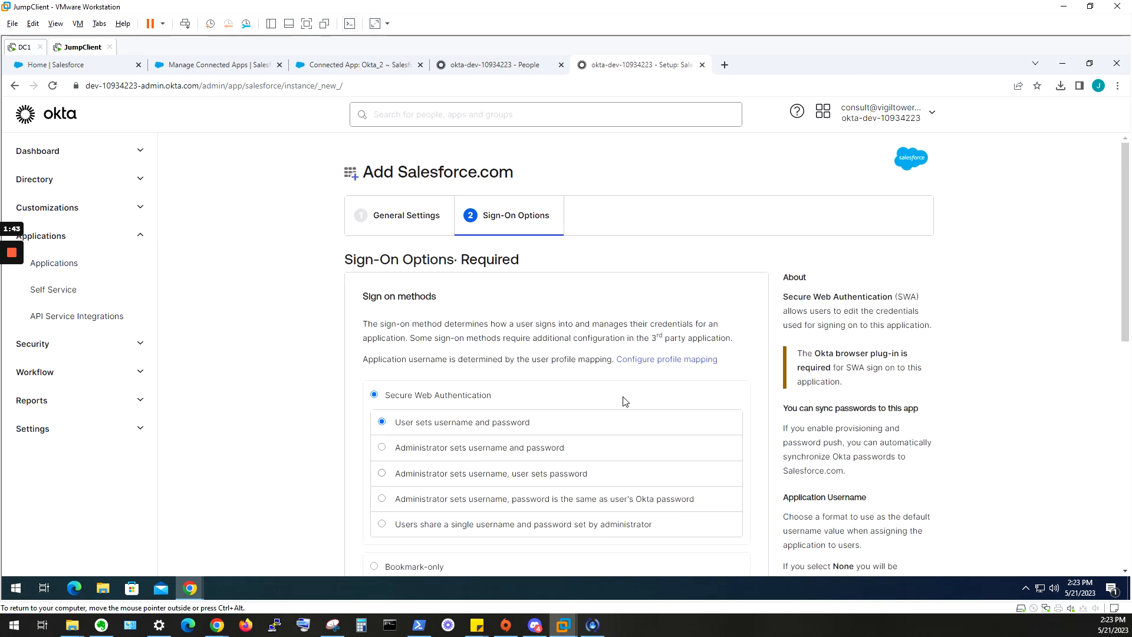
- Choose SAML 2.0 as the sign-on method and go down to its setup instructions
scroll(416, 412, down, 4)
scroll(469, 259, up, 4)
scroll(434, 275, down, 5)
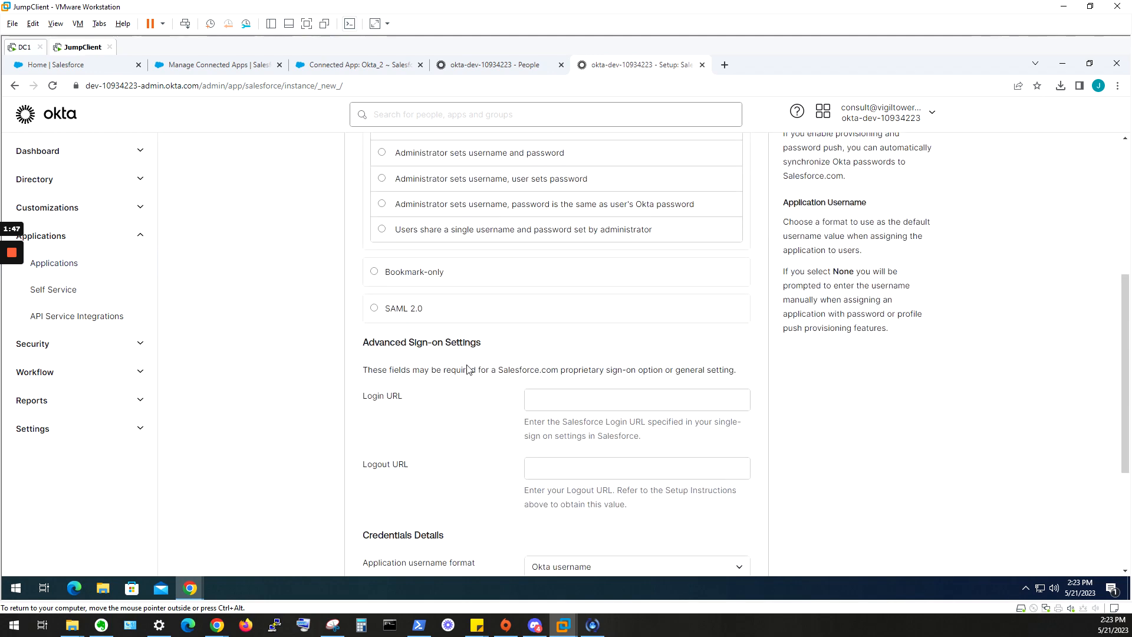
click(374, 308)
scroll(375, 315, down, 2)
scroll(596, 427, down, 2)
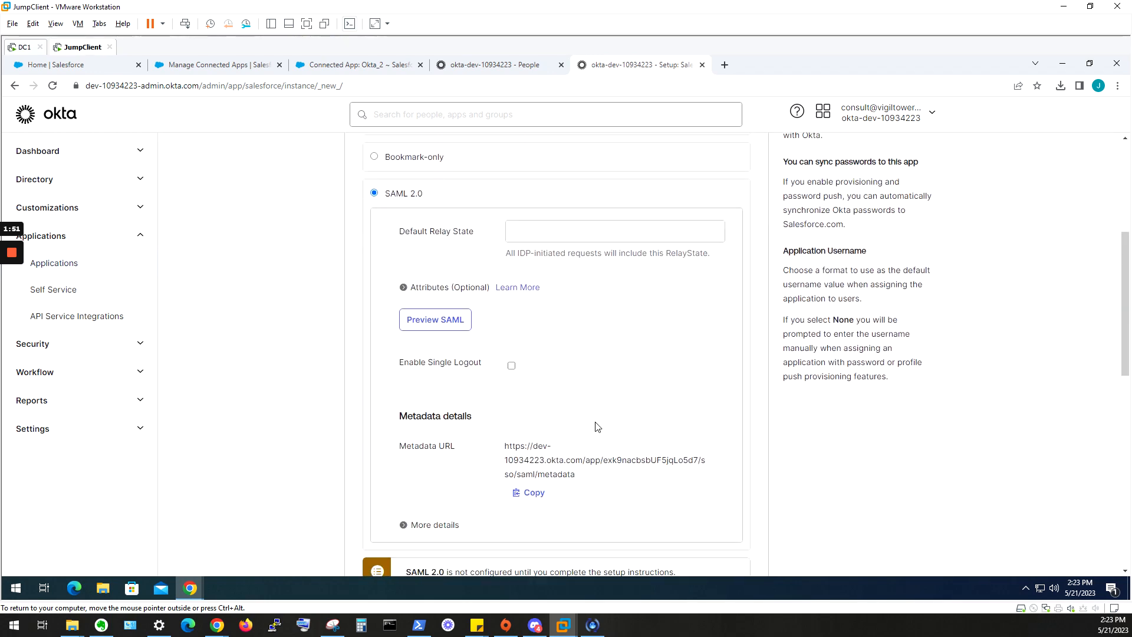
- Open the SAML 2.0 setup instructions for Salesforce and find the single sign-on values listed in instruction 6
click(451, 487)
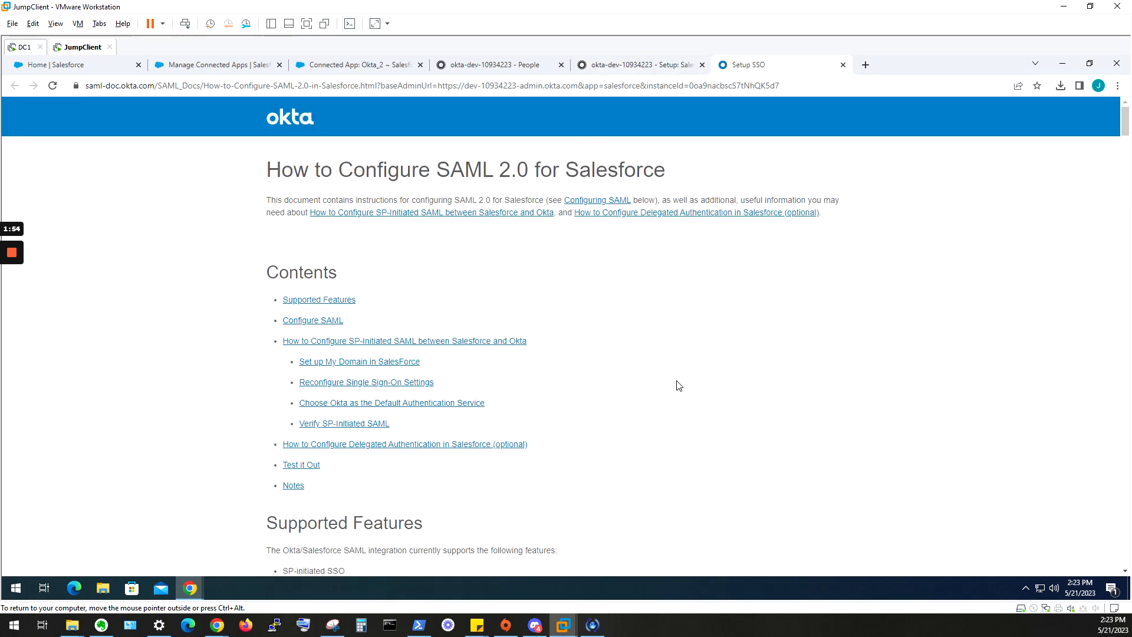
scroll(678, 385, down, 14)
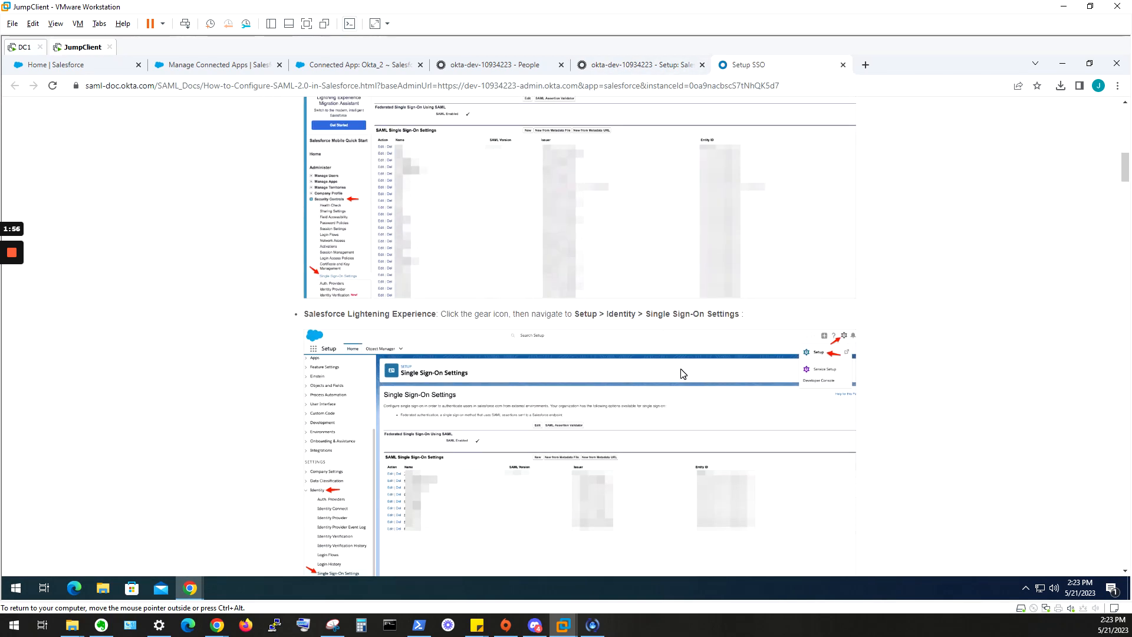
scroll(680, 374, down, 15)
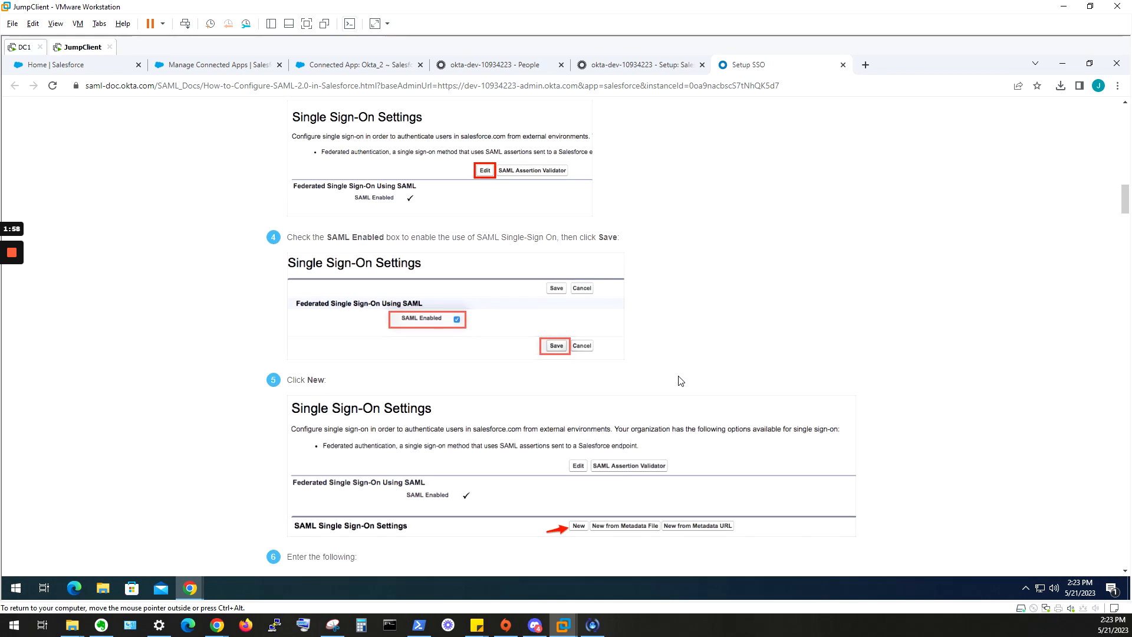
scroll(681, 380, down, 6)
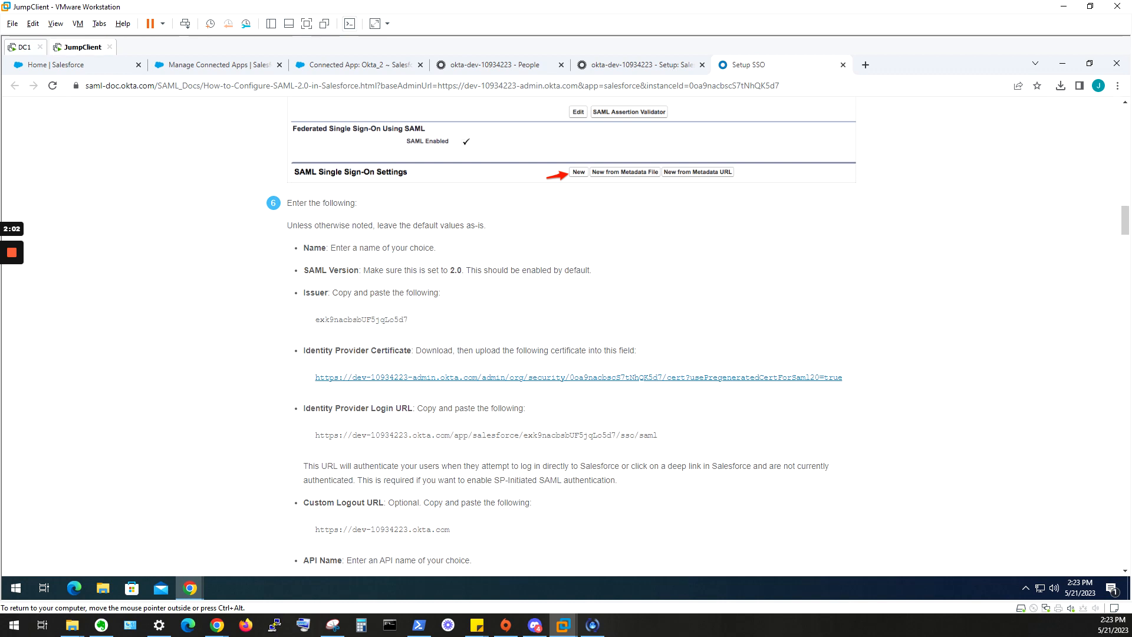
scroll(349, 221, down, 1)
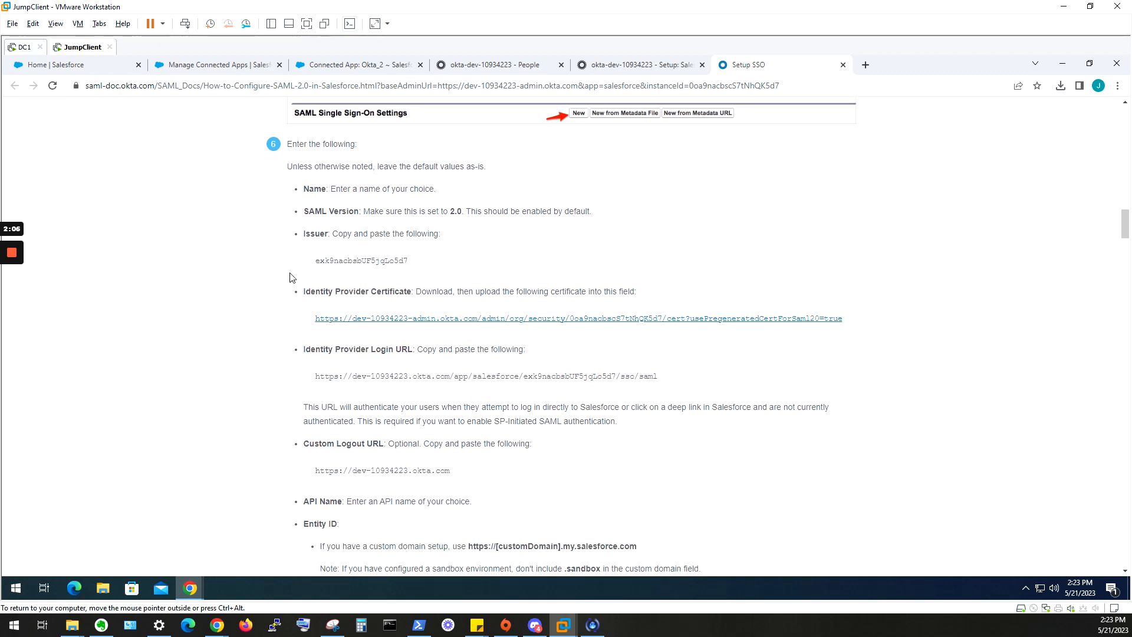
- Download the identity provider certificate from the instructions, and highlight the issuer and custom logout URL values
drag(302, 268, 420, 267)
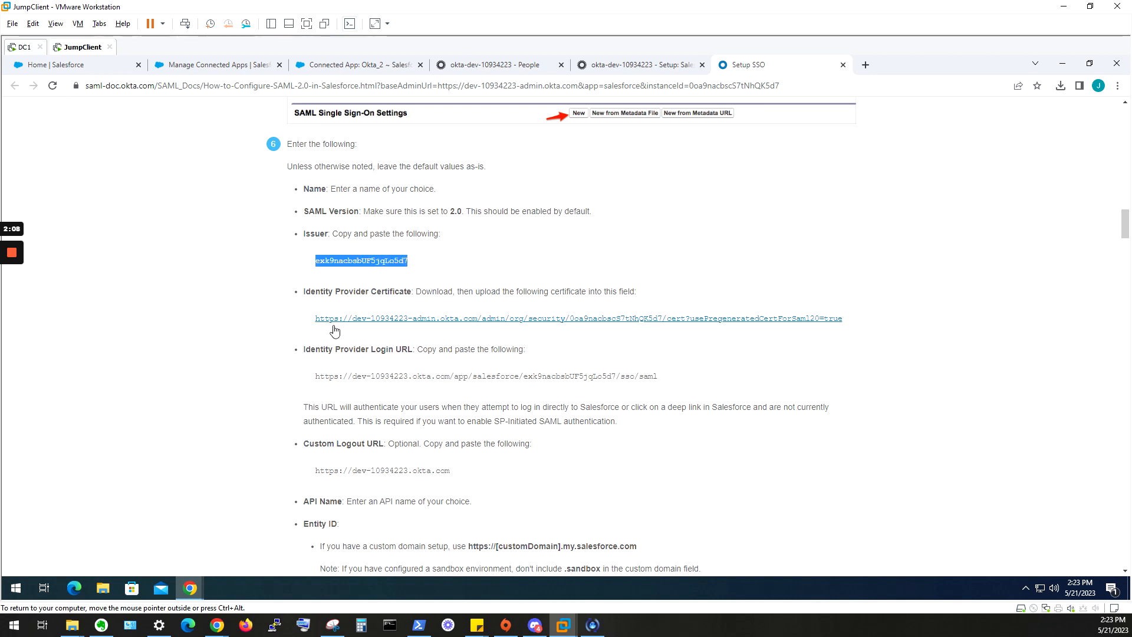
click(352, 320)
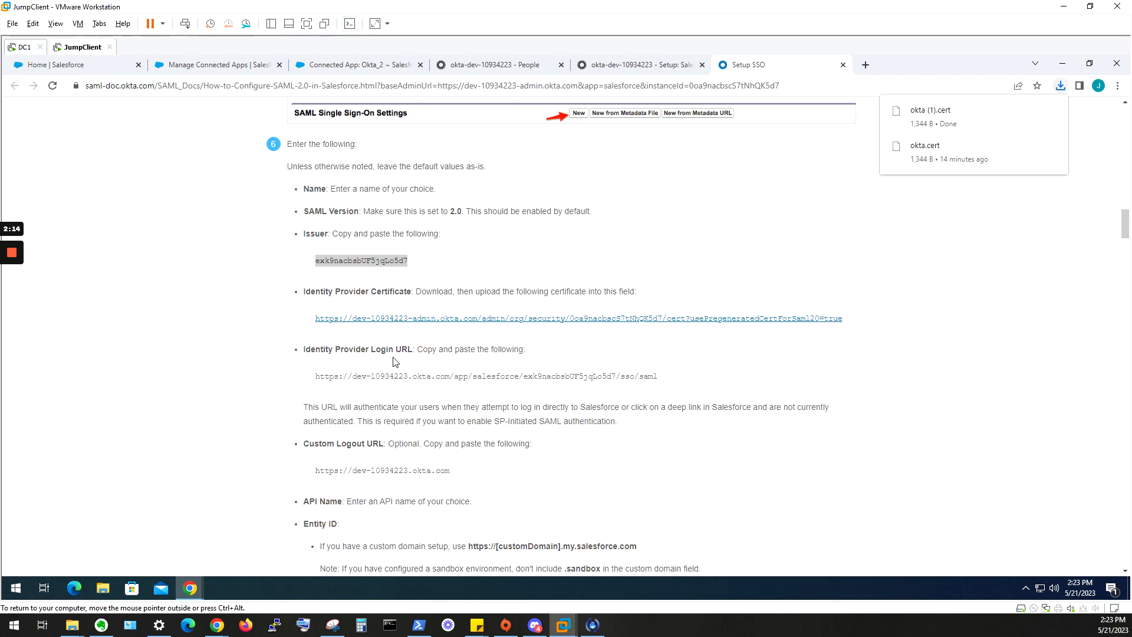
drag(450, 471, 319, 471)
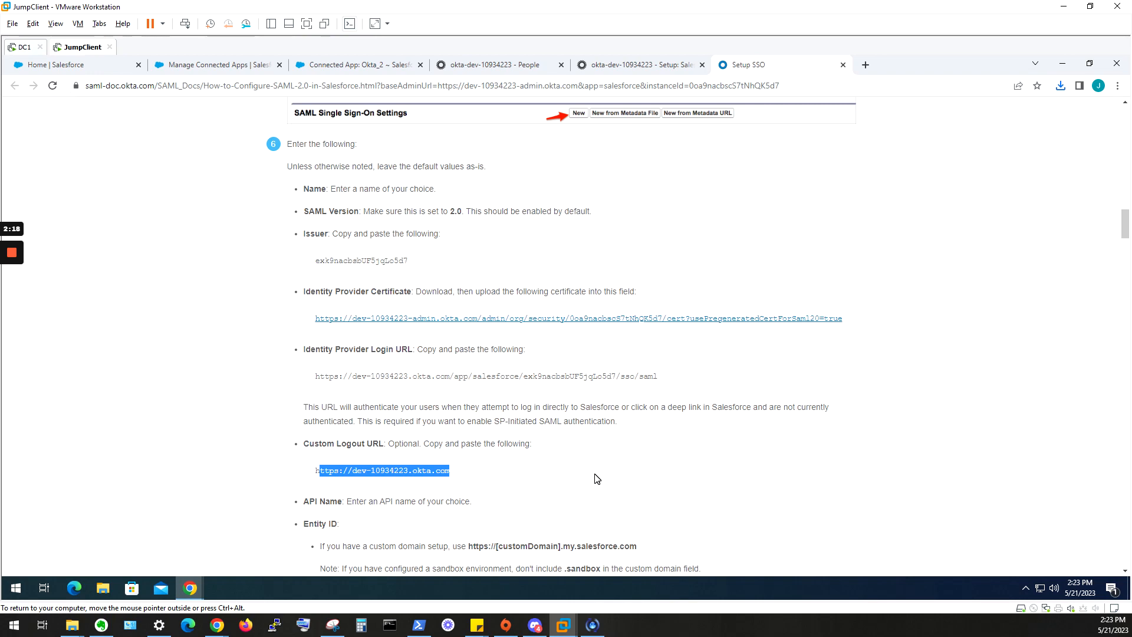
- Close the Connected App: Okta_2 and Manage Connected Apps pages and return to the Salesforce home page
click(420, 65)
click(233, 65)
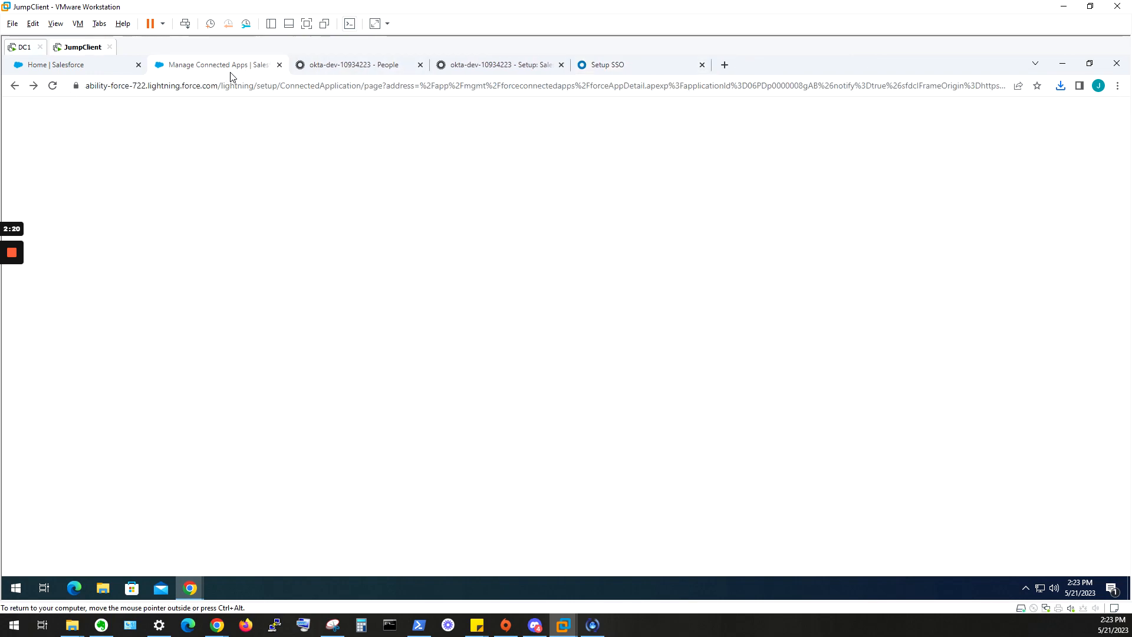
click(280, 65)
click(56, 66)
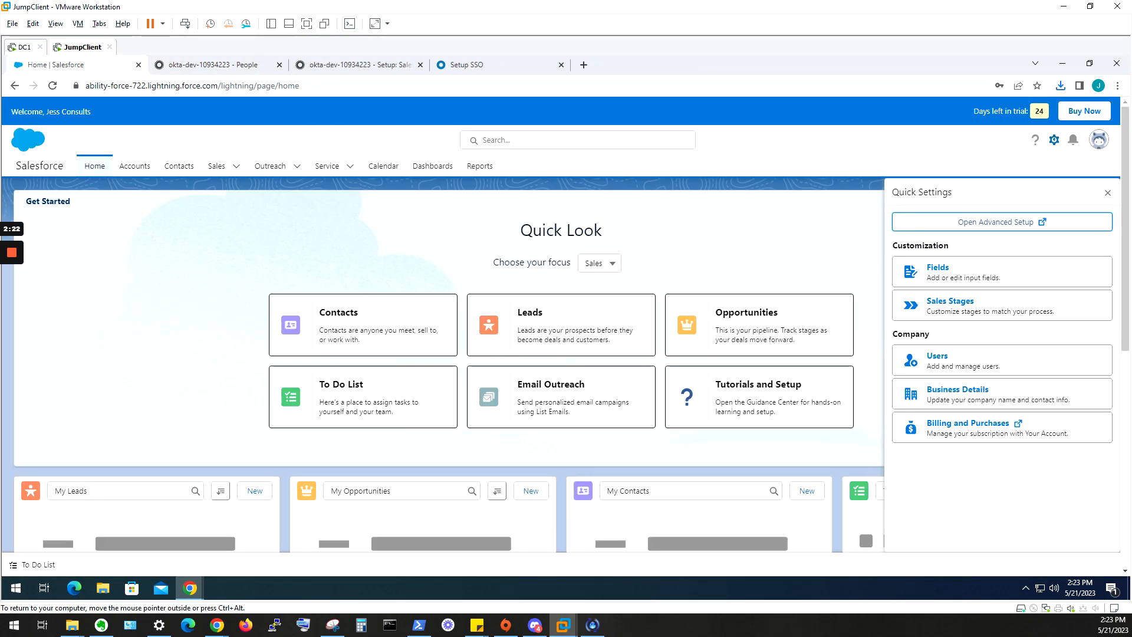
click(489, 66)
click(73, 66)
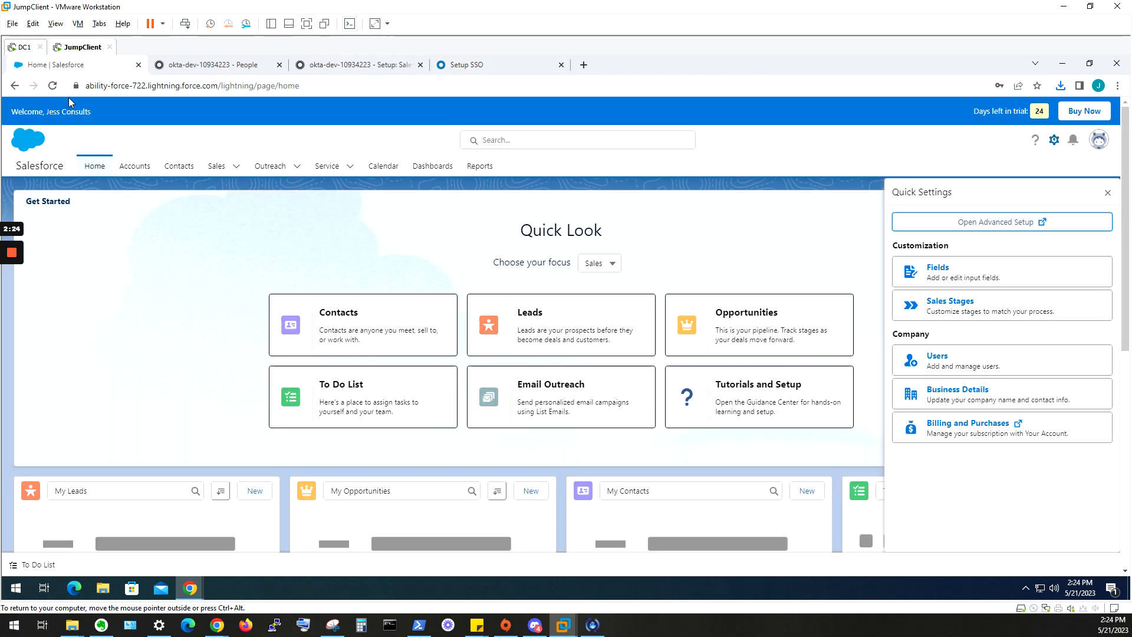
- Open Salesforce's advanced setup and view the My Domain settings under Company Settings
click(1055, 141)
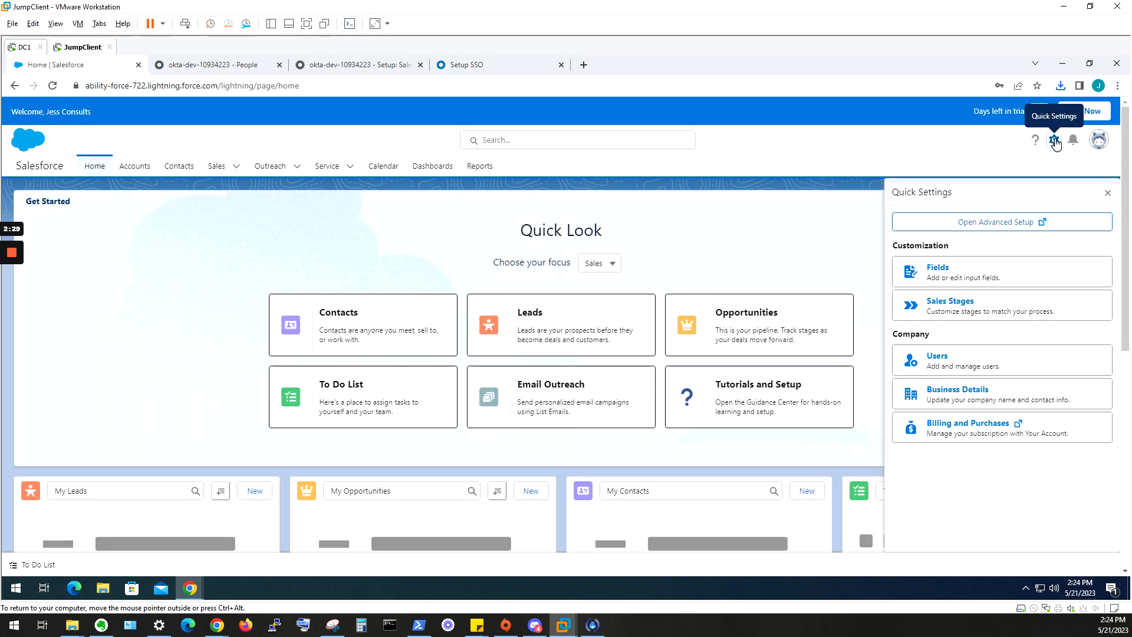
click(1055, 141)
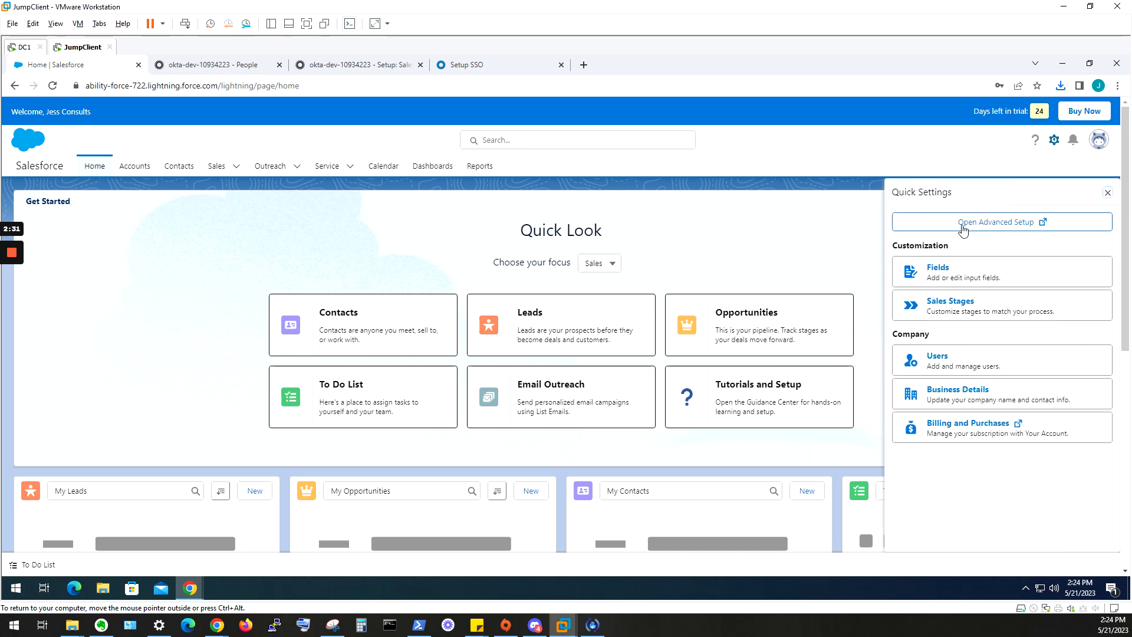
click(983, 226)
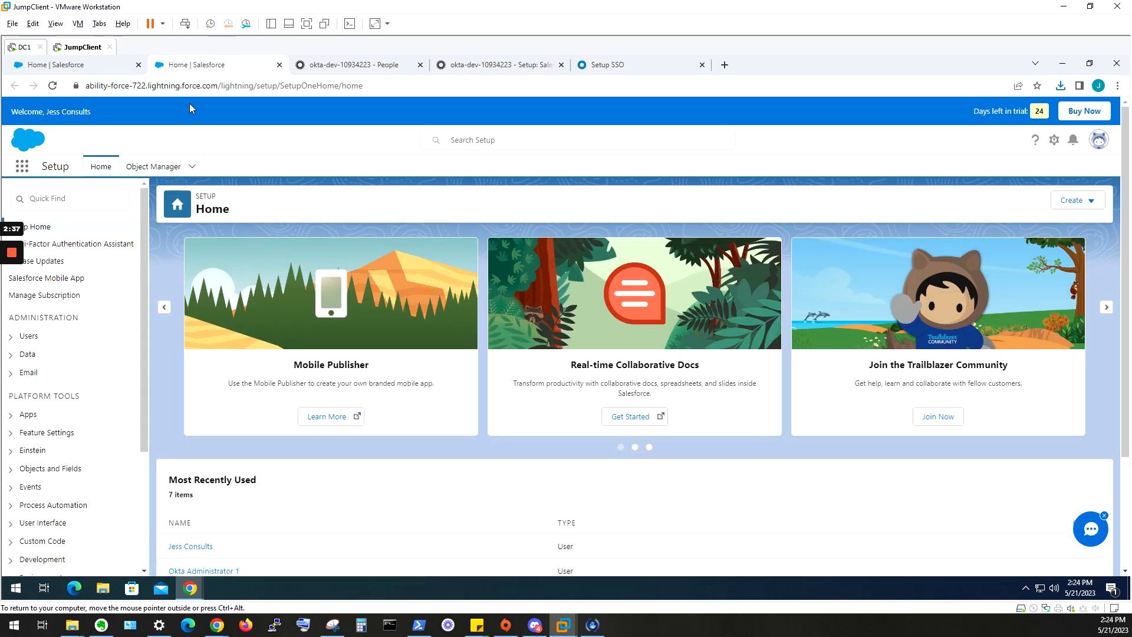
scroll(128, 341, down, 3)
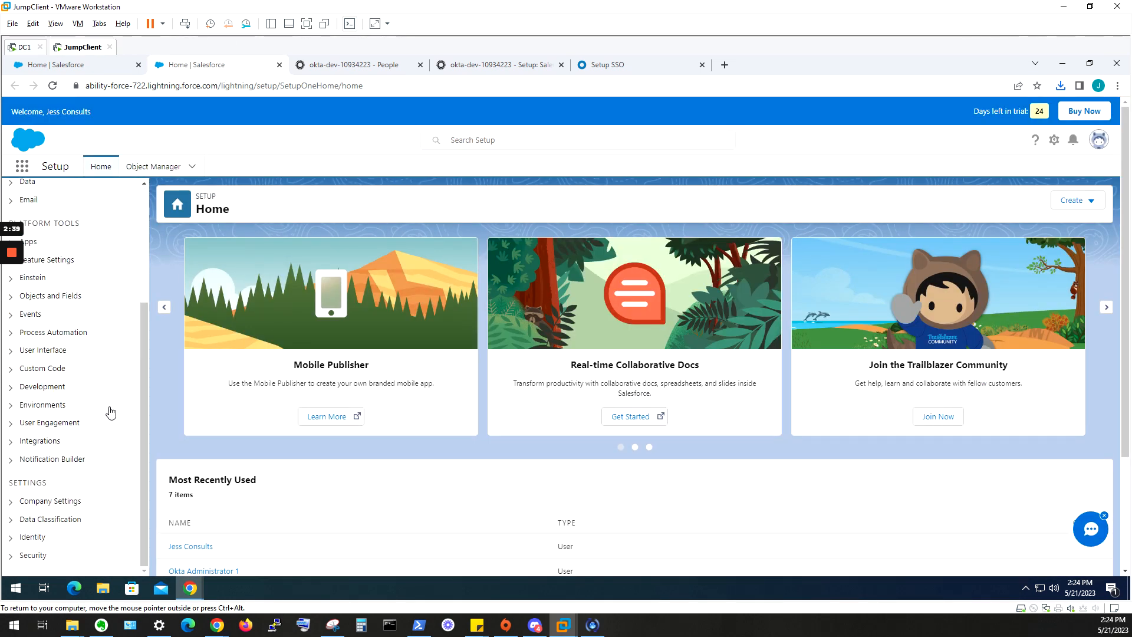
click(13, 505)
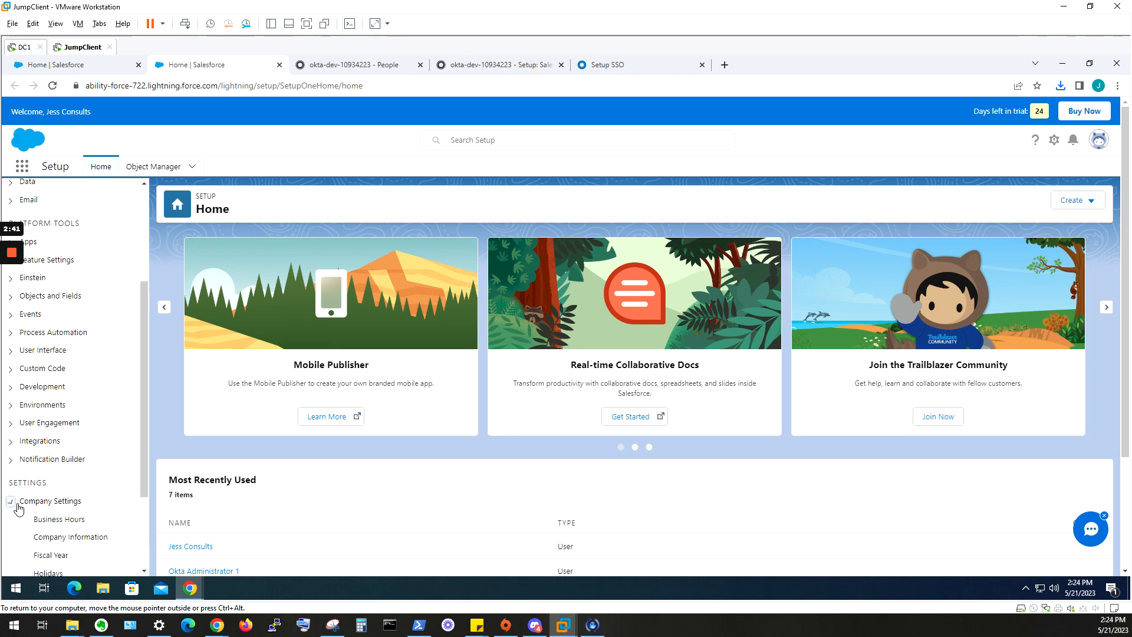
scroll(89, 504, down, 2)
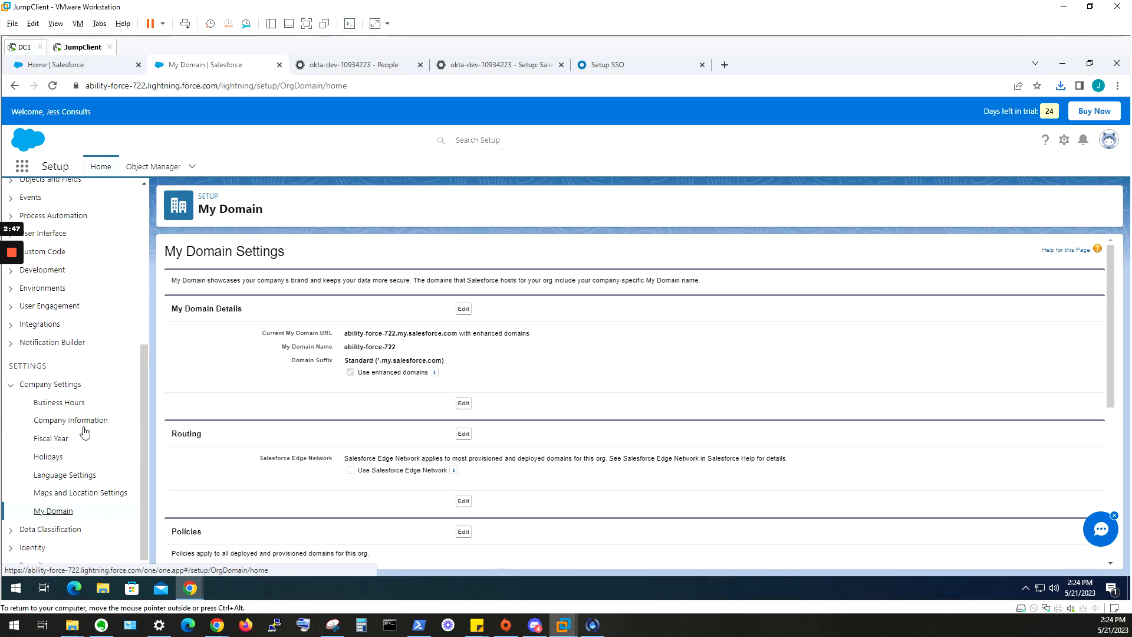
- Open the Single Sign-On Settings under Identity and start a new SAML single sign-on configuration
click(18, 539)
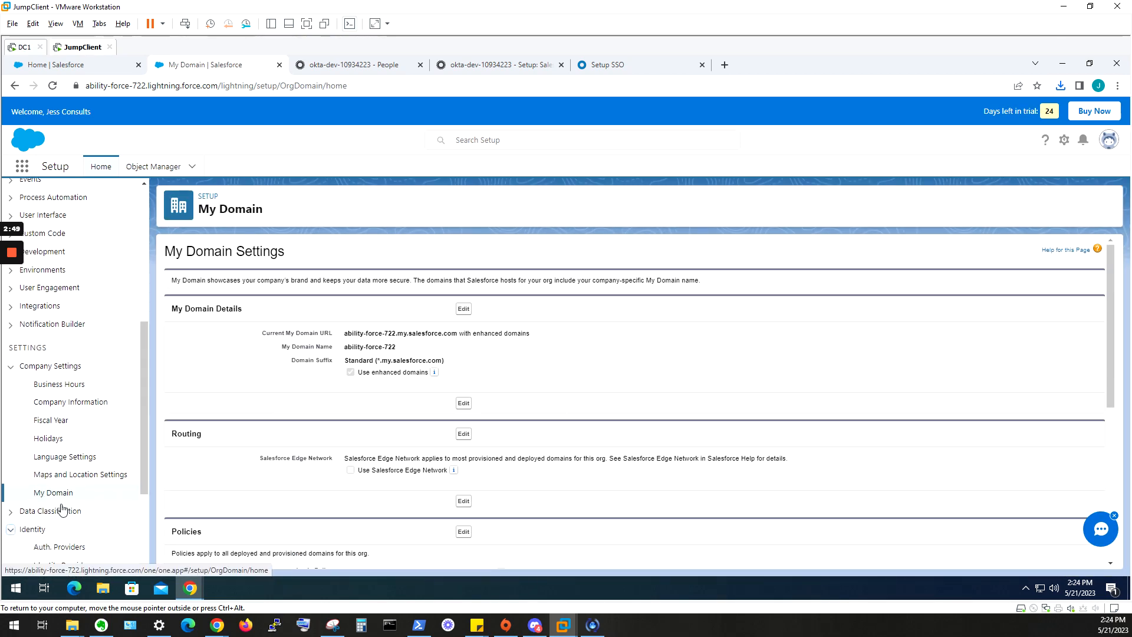
click(72, 536)
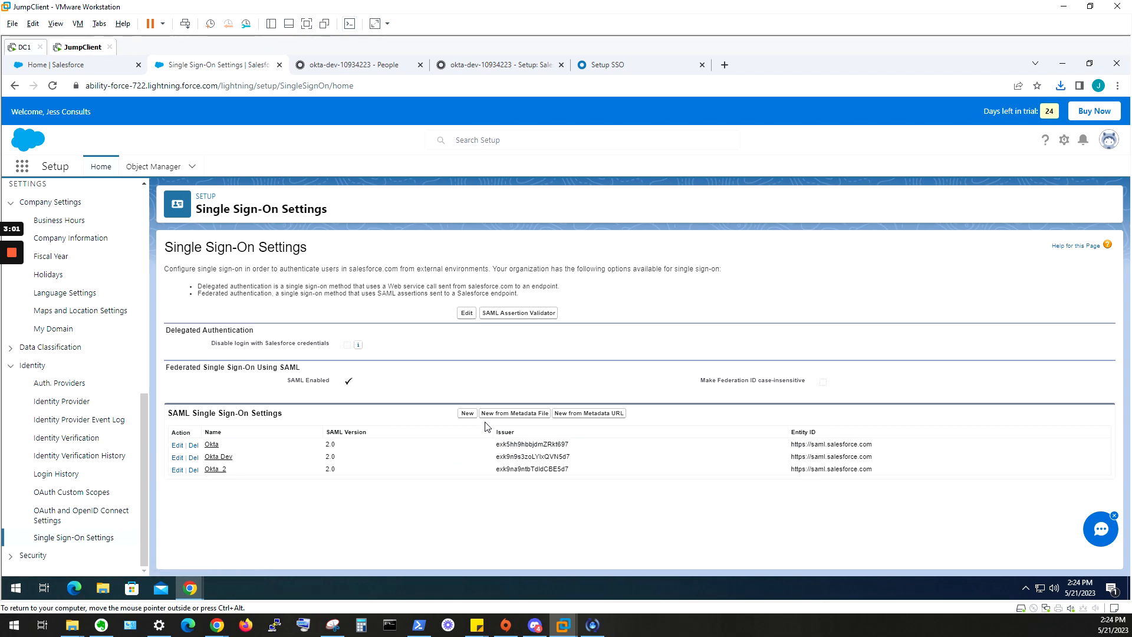
click(466, 413)
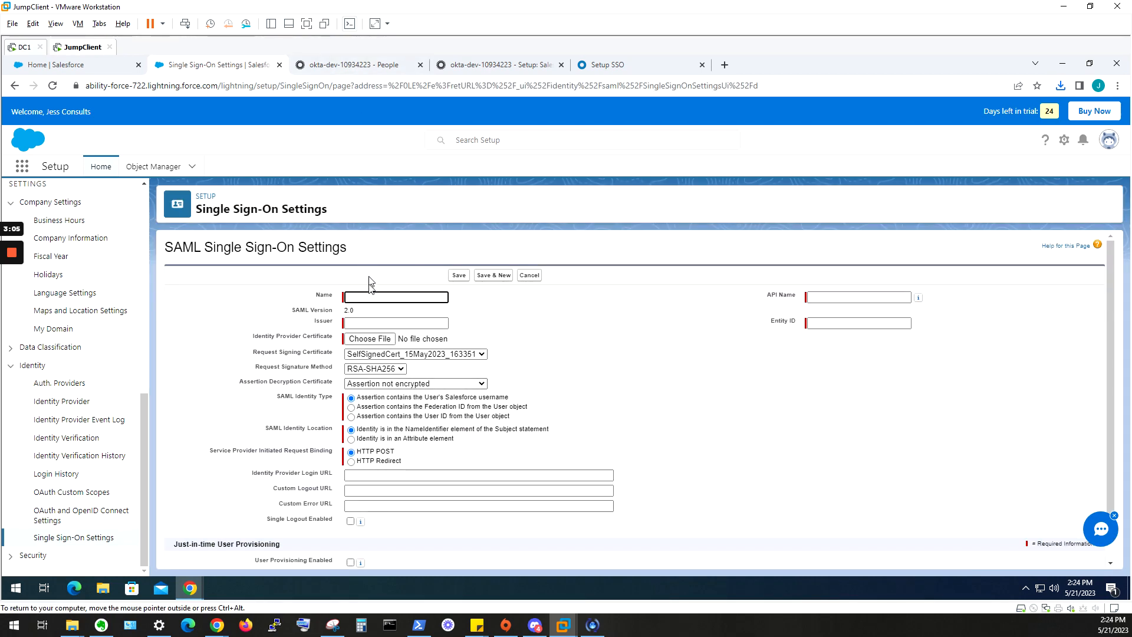
- Name the new SAML configuration Okta_3 and fill in its issuer with the suggested ID beginning exk9na9ntb
click(363, 294)
text(Okt)
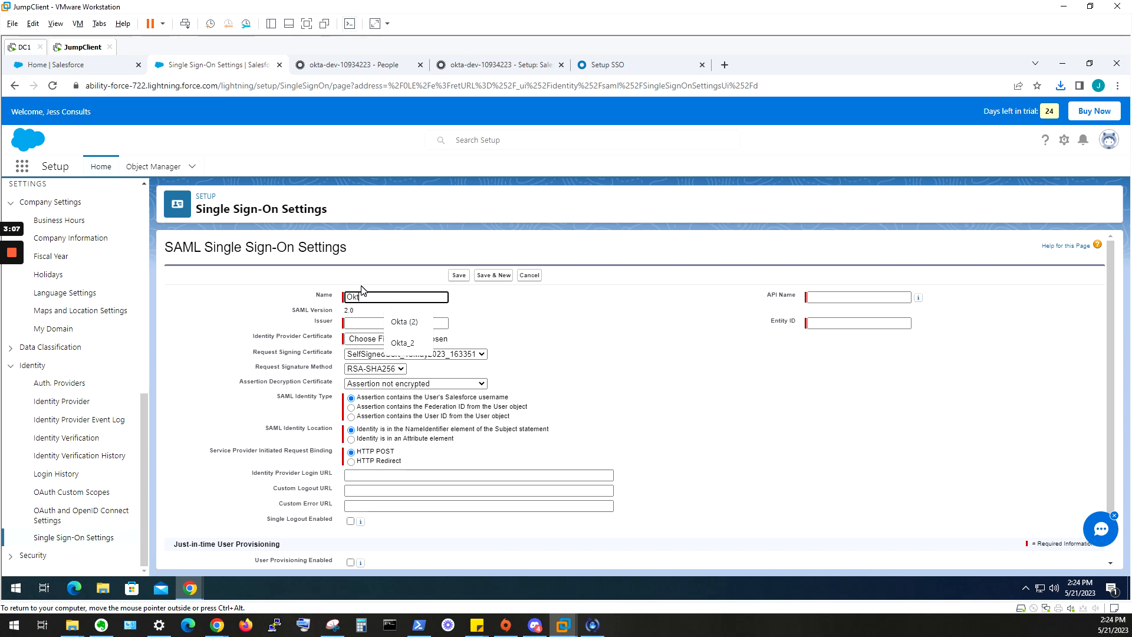
text(a_3)
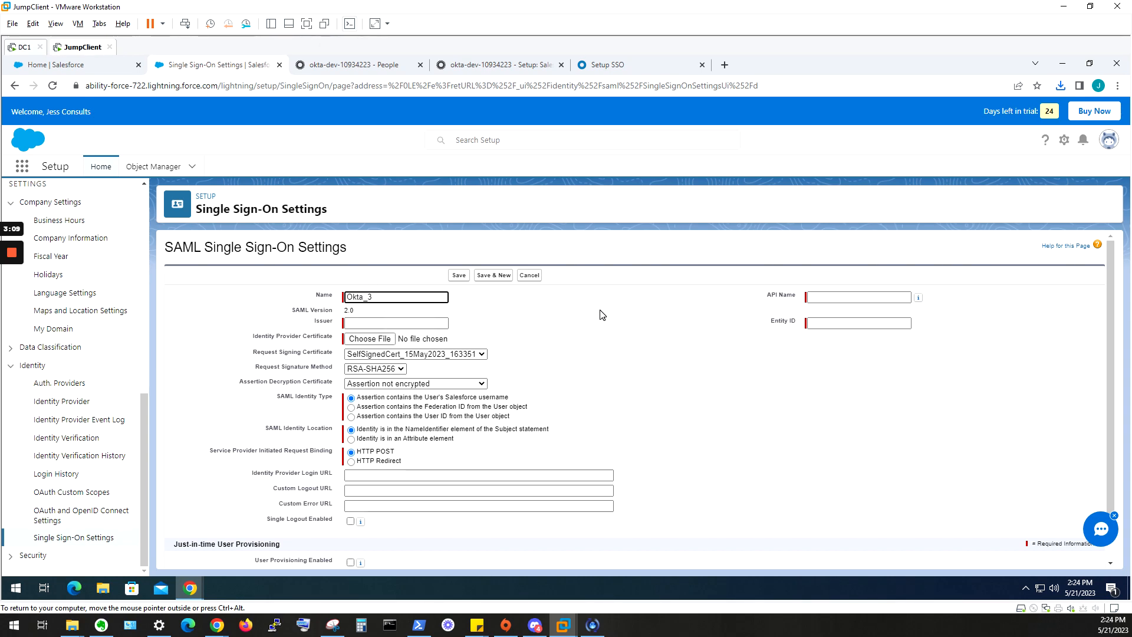
click(600, 315)
click(395, 323)
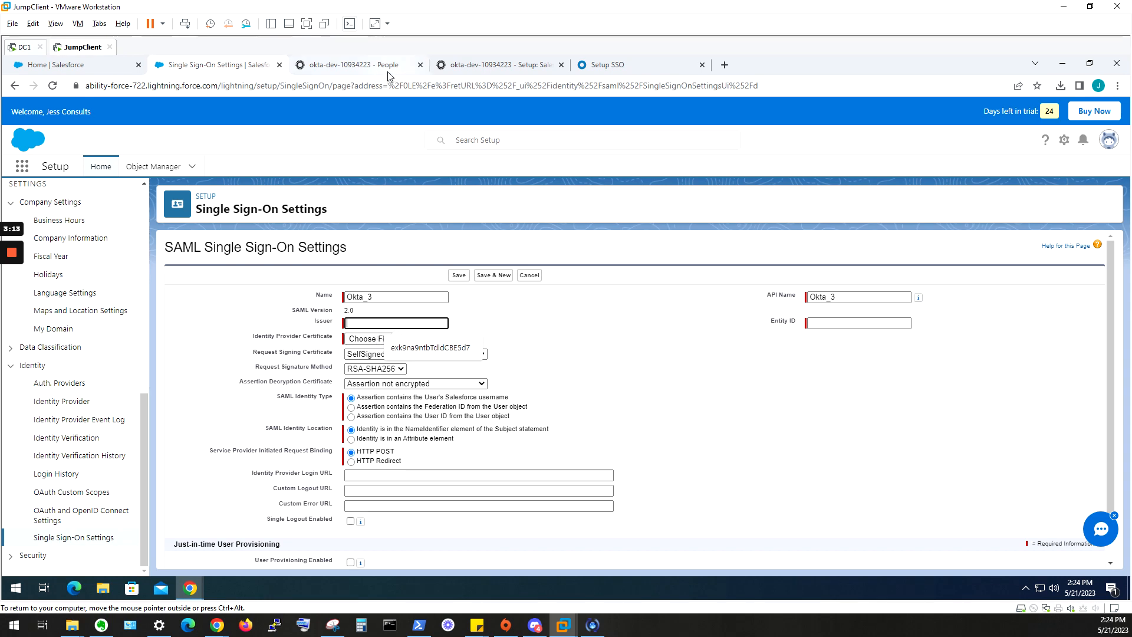
click(430, 347)
- Switch to the Okta Setup SSO instructions, place that page beside the Salesforce settings, and copy the listed Issuer value
click(342, 66)
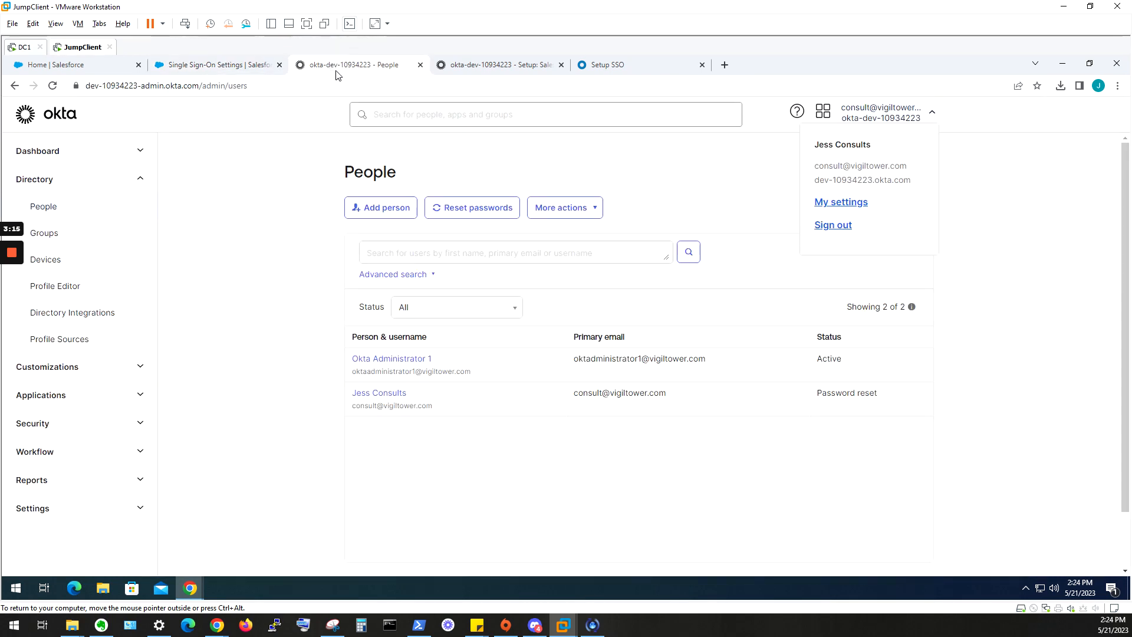
drag(488, 71, 351, 67)
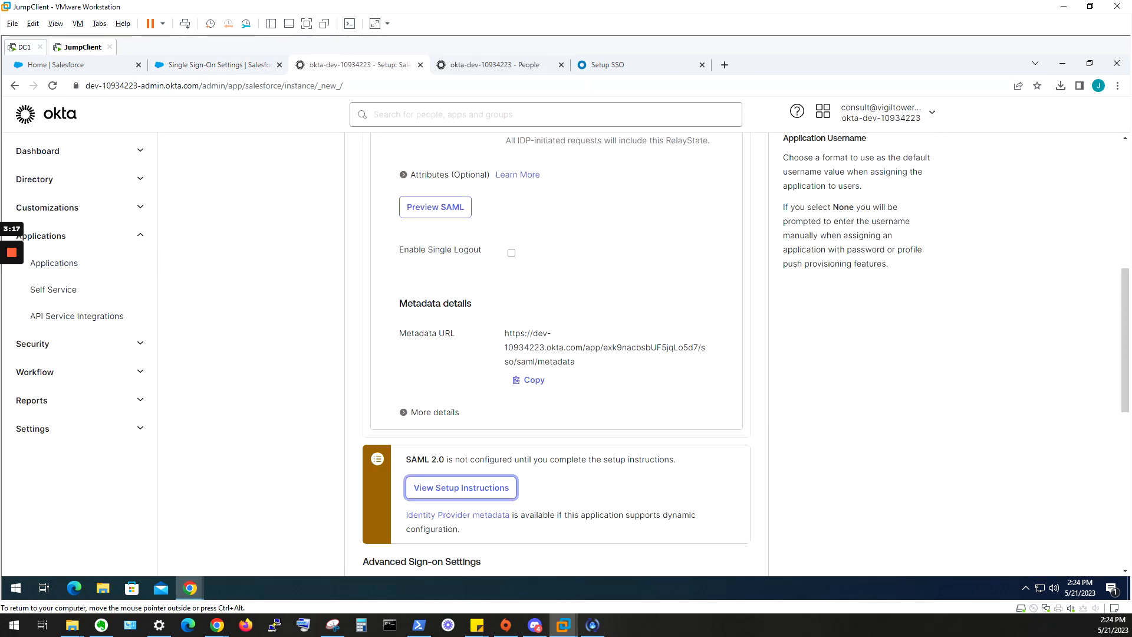
click(590, 66)
drag(589, 66, 321, 66)
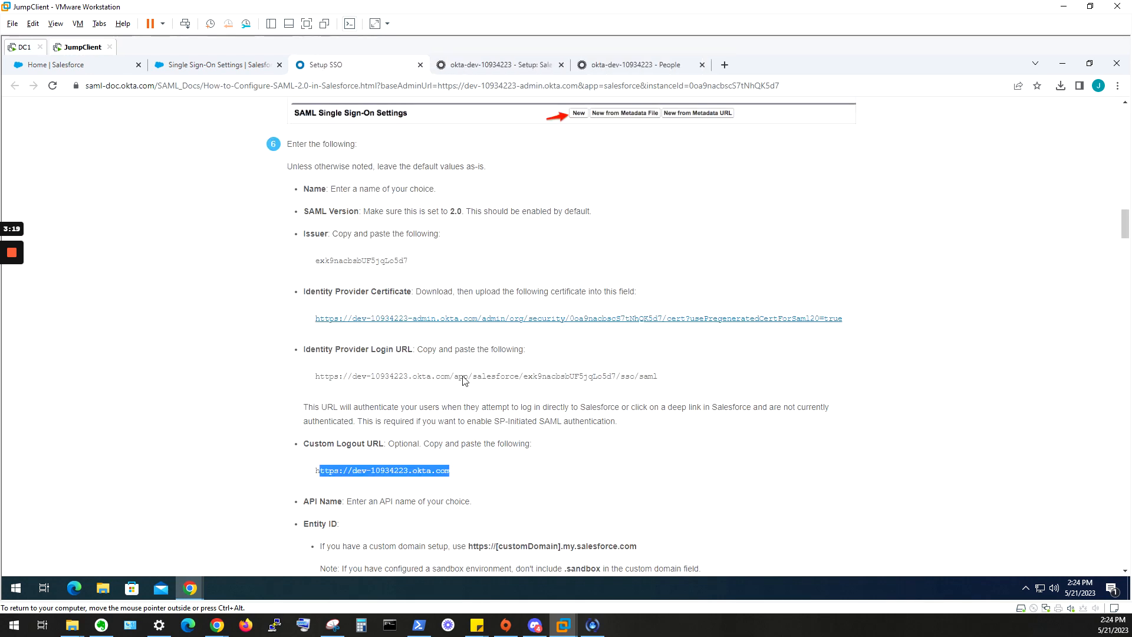
double_click(361, 260)
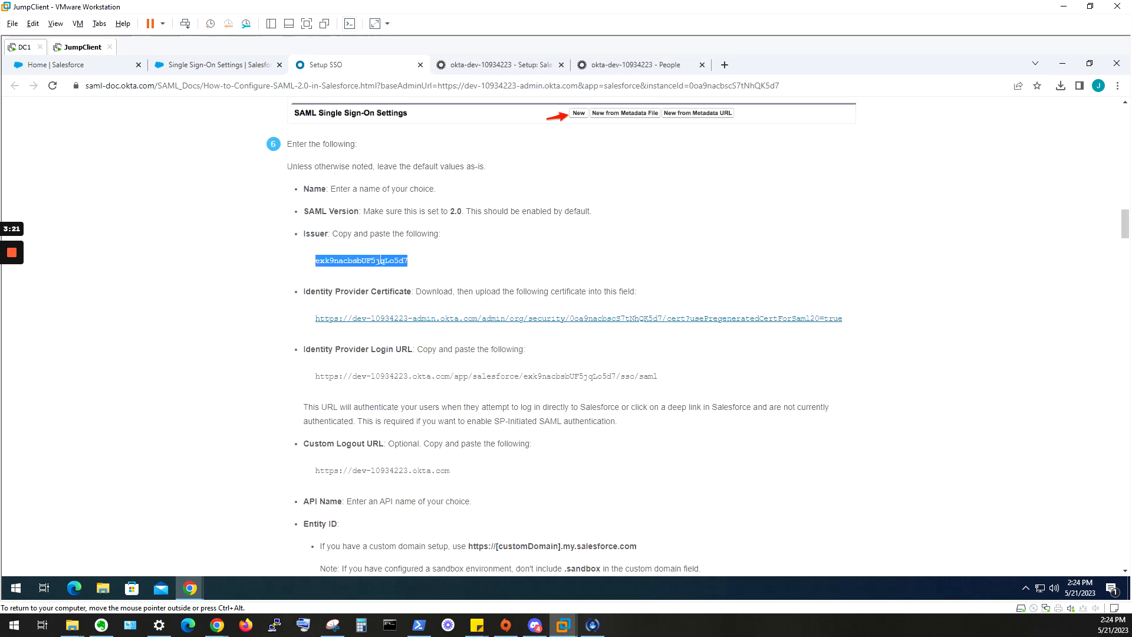
right_click(379, 262)
click(394, 268)
- Return to the Salesforce SAML settings form and choose okta (1).cert from Downloads as the identity provider certificate
click(215, 67)
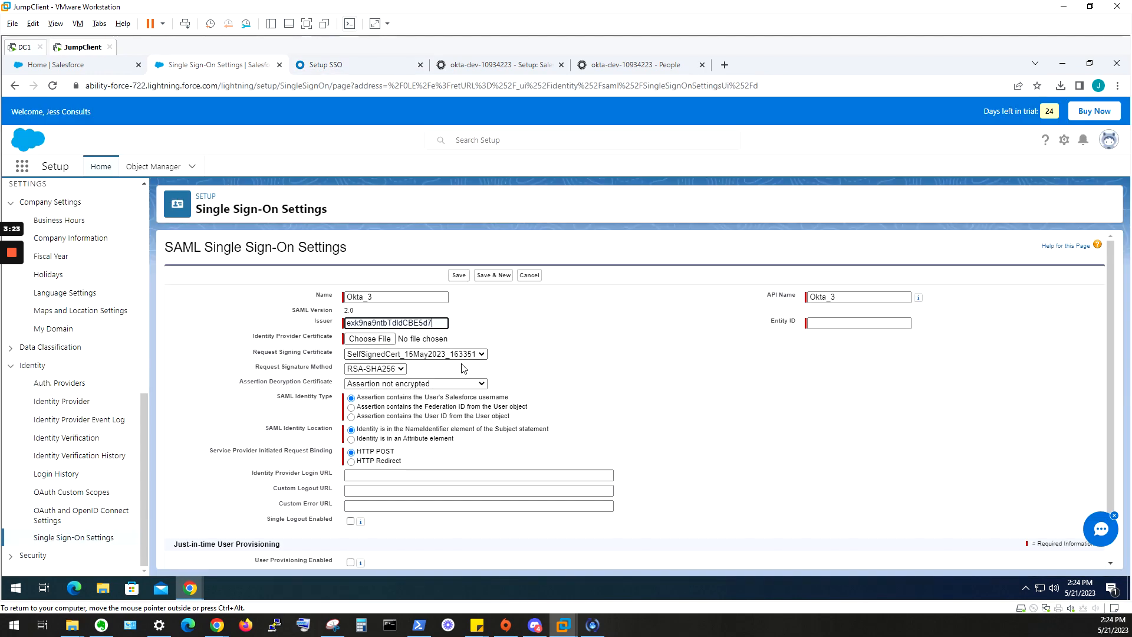
click(377, 341)
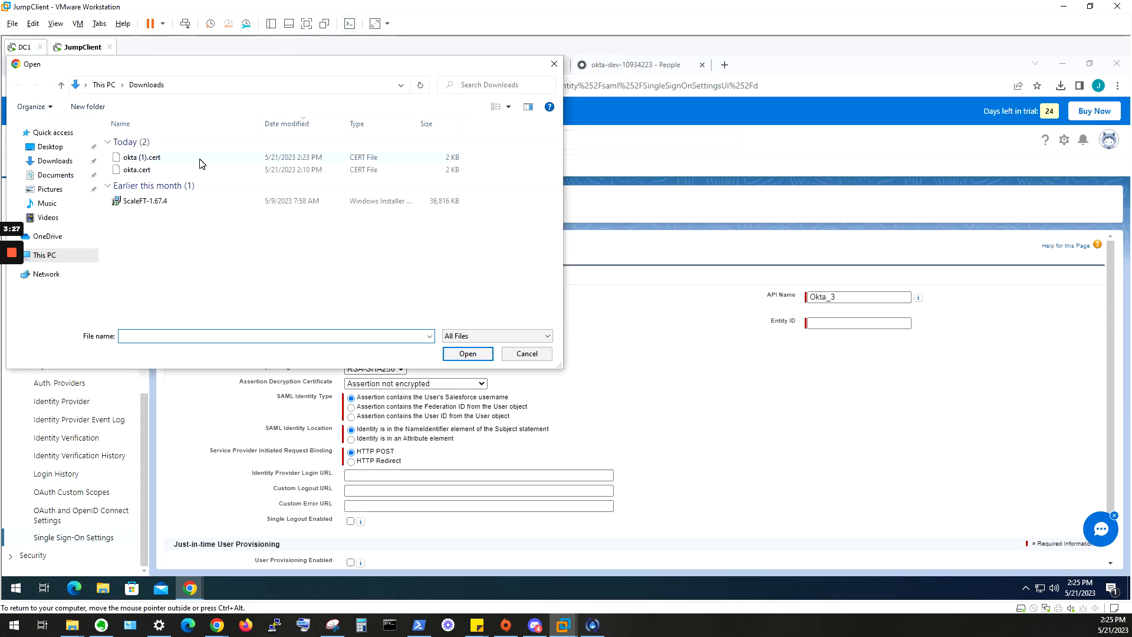
double_click(201, 164)
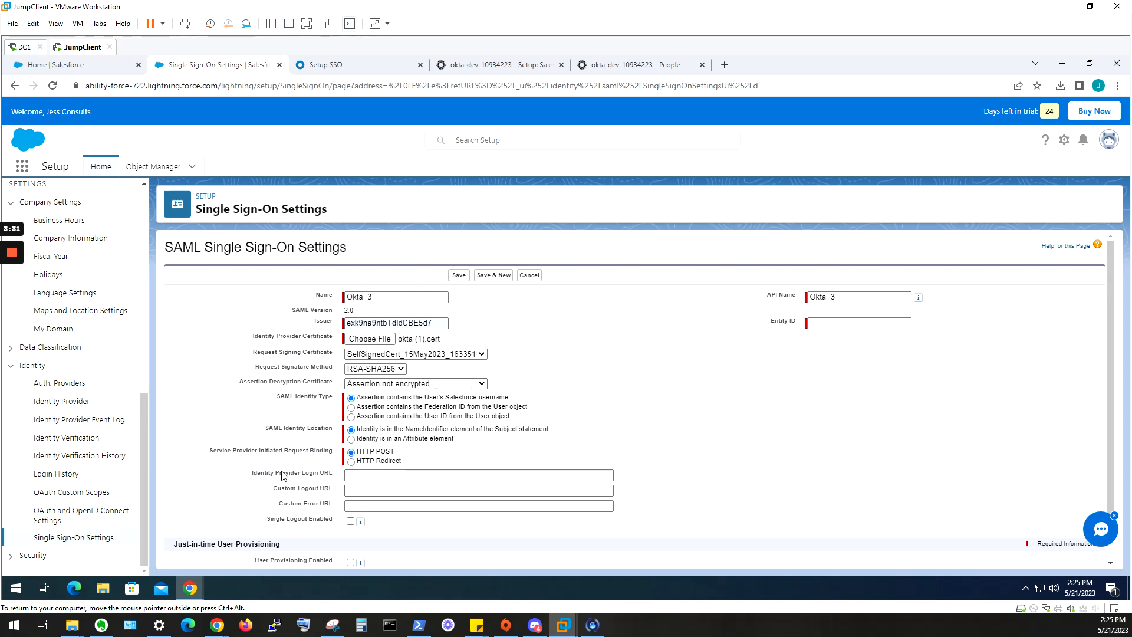
- Try to copy the Identity Provider Login URL from the Okta instructions into the matching Salesforce field
click(330, 65)
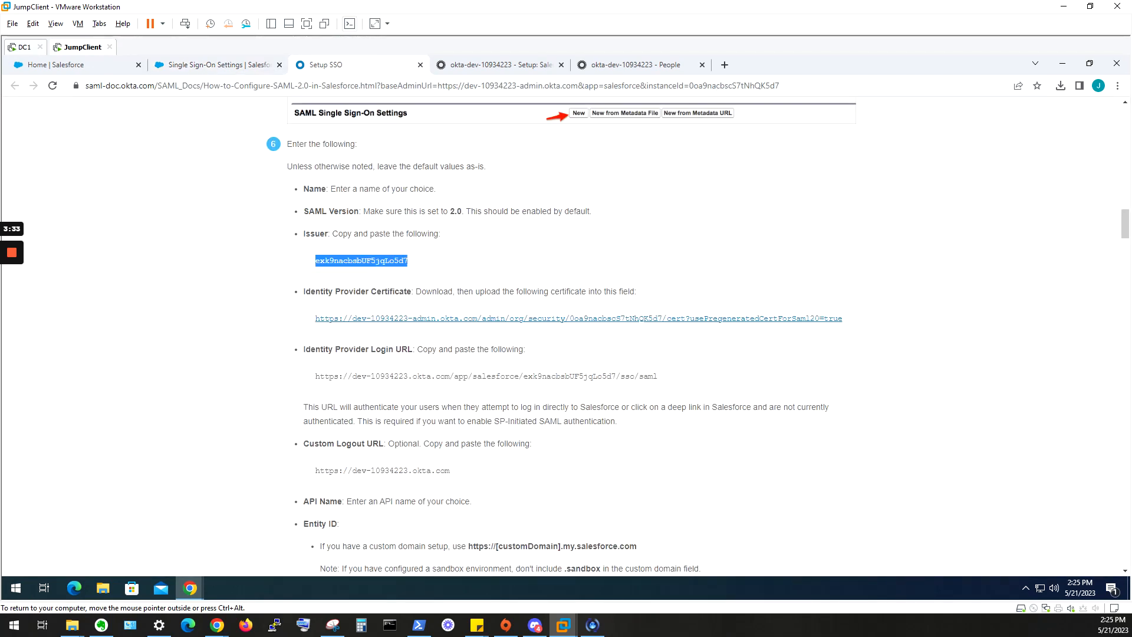
drag(668, 378, 312, 380)
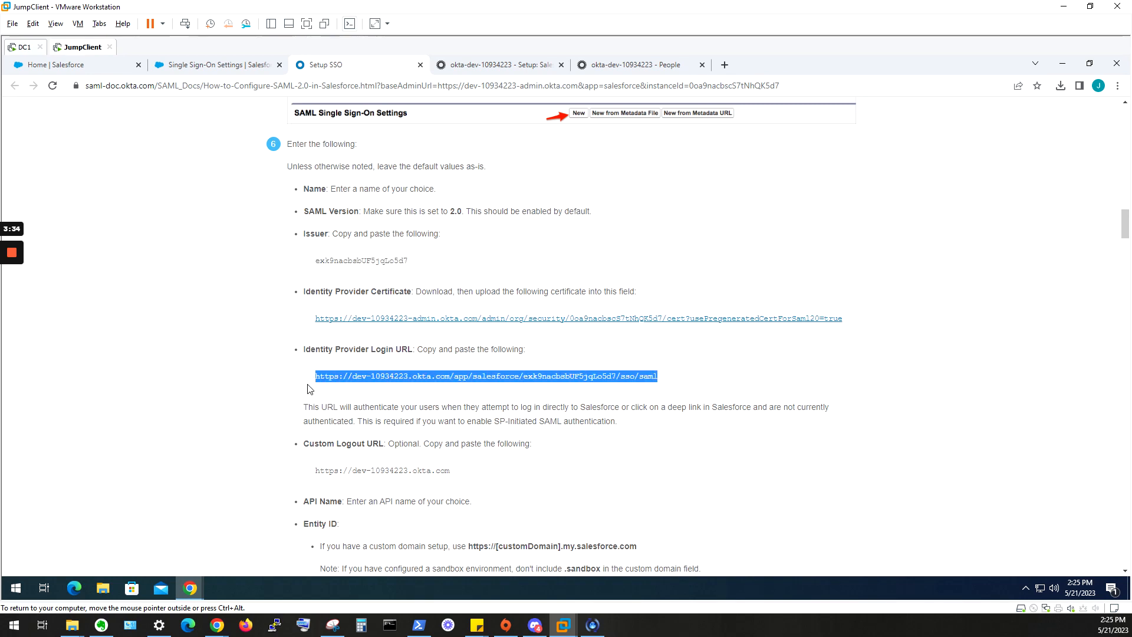
click(235, 66)
click(410, 505)
click(414, 475)
key(ctrl+v)
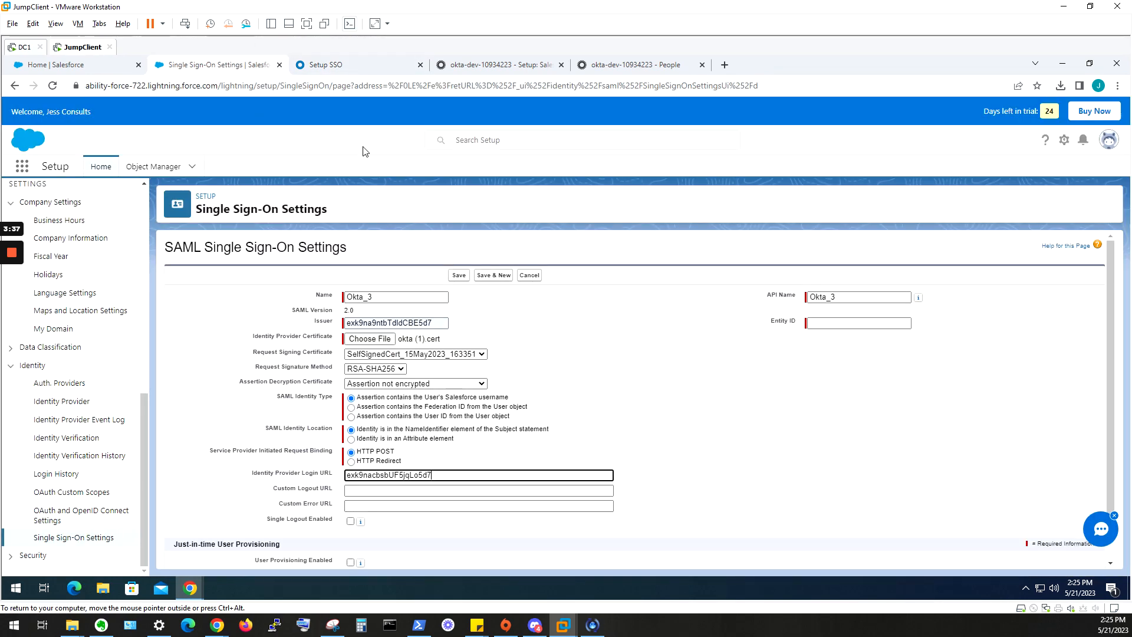
key(ctrl+a)
click(403, 475)
key(ctrl+a)
key(BackSpace)
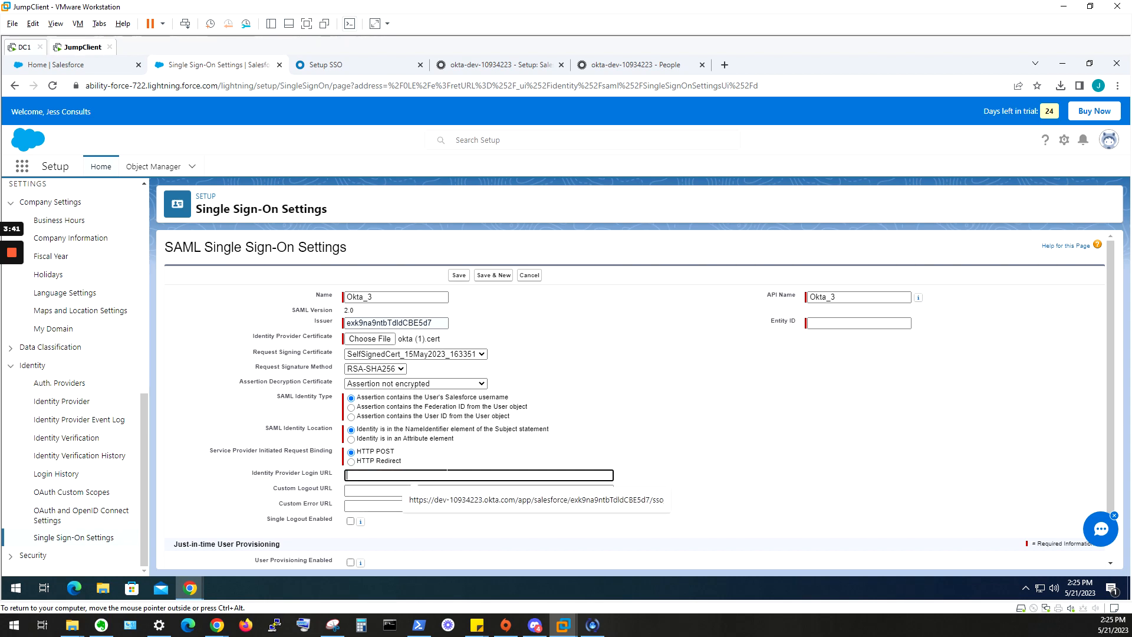
click(464, 500)
click(455, 491)
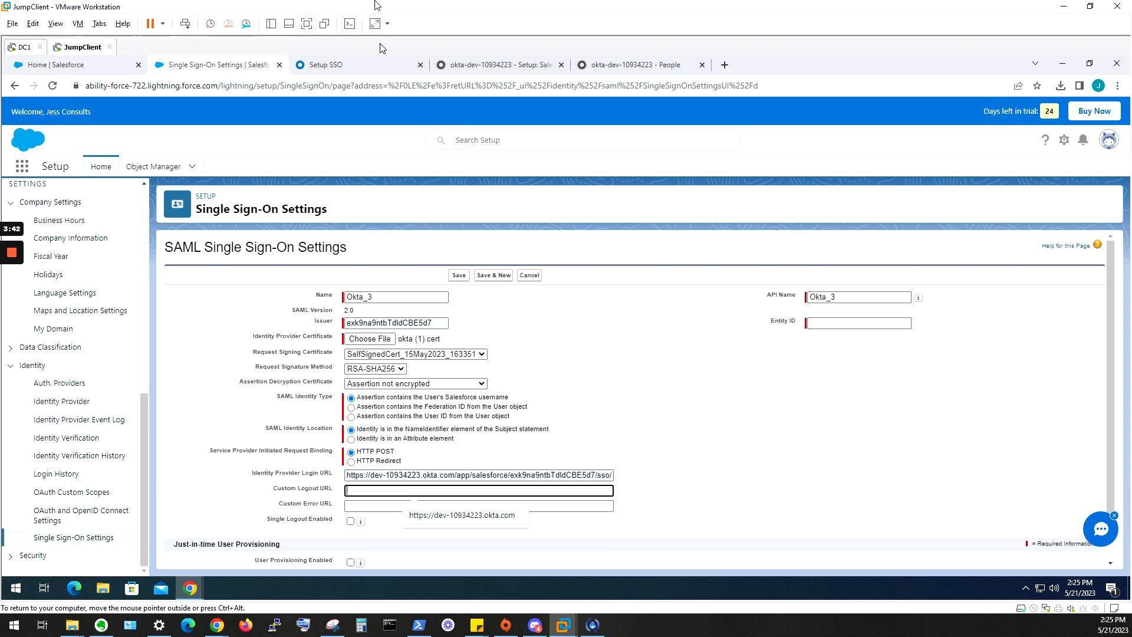
click(327, 66)
double_click(439, 469)
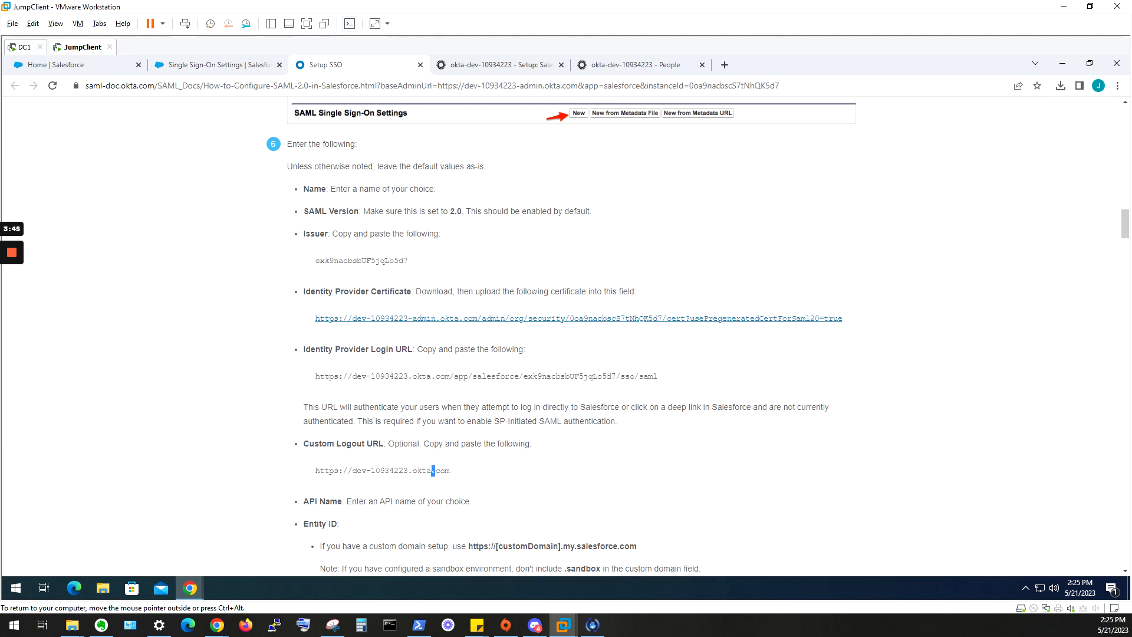
triple_click(439, 470)
click(213, 65)
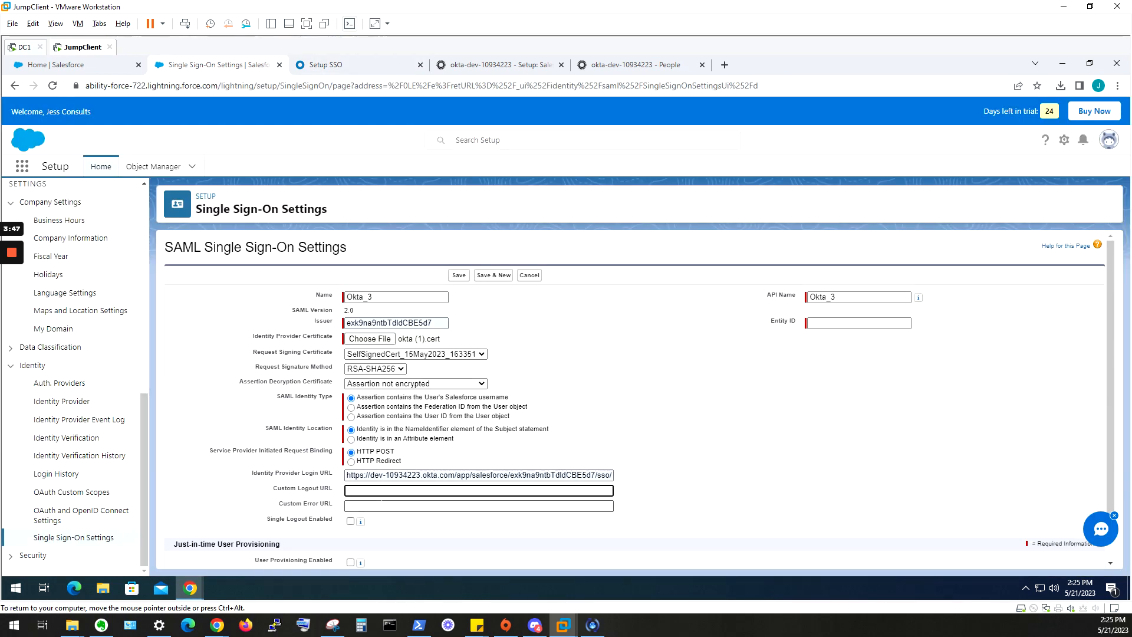
right_click(387, 489)
click(376, 490)
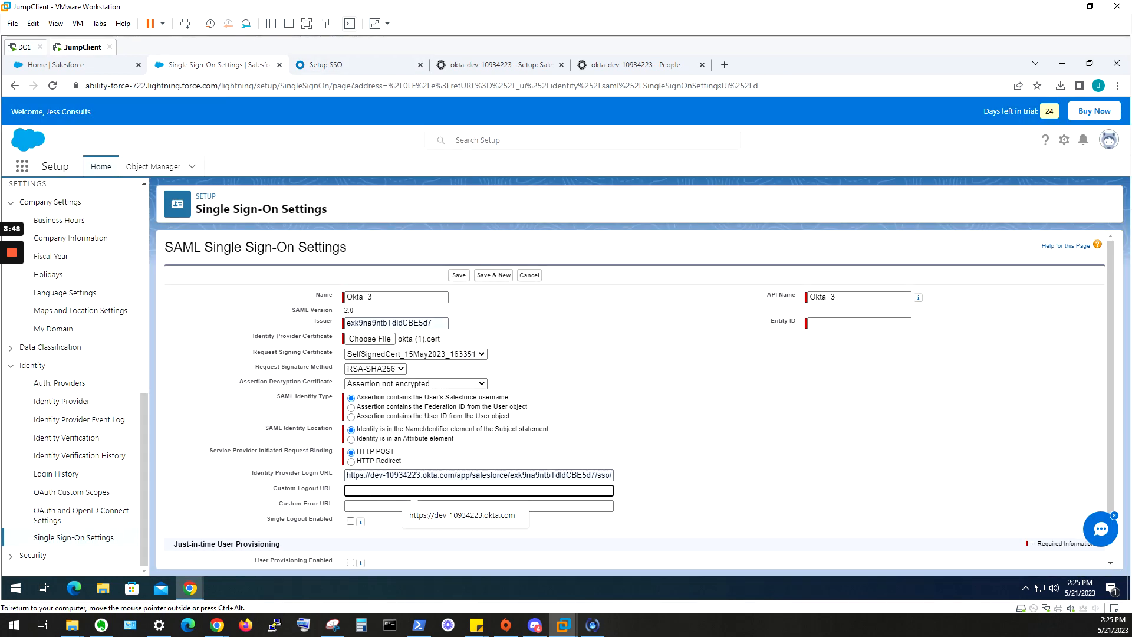
click(429, 514)
click(825, 322)
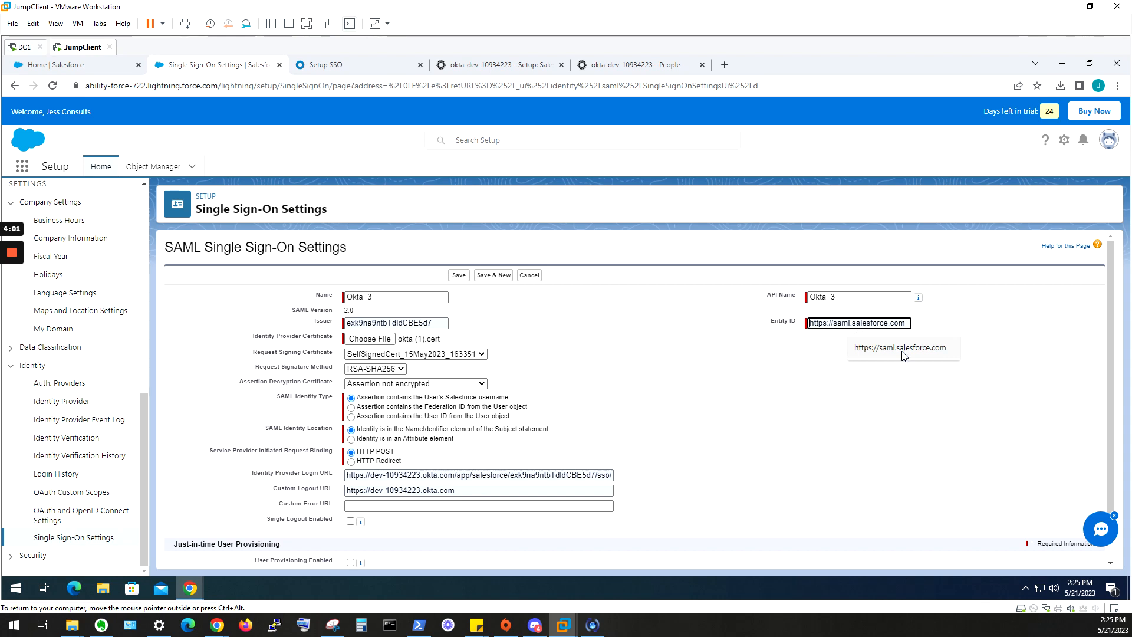
click(902, 354)
scroll(890, 363, down, 1)
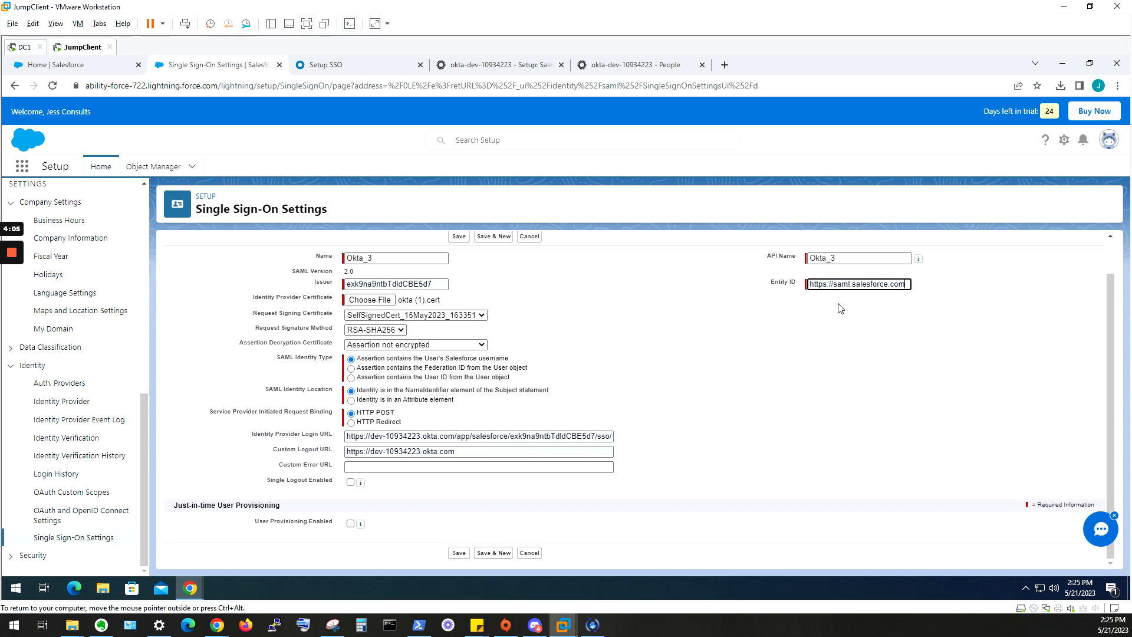
click(459, 552)
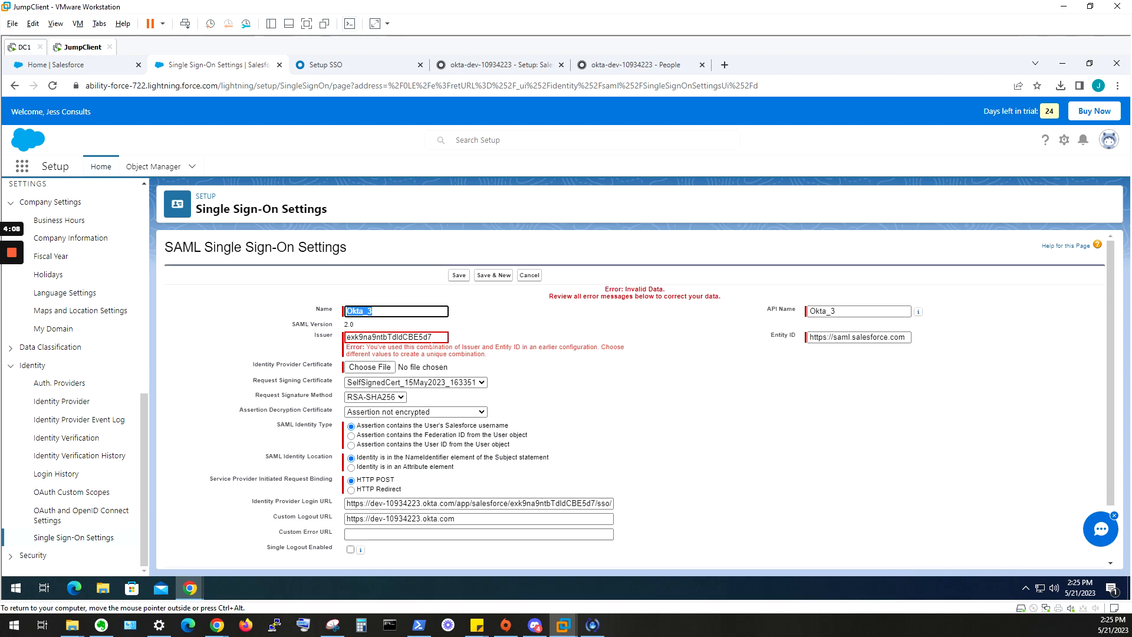
key(Tab)
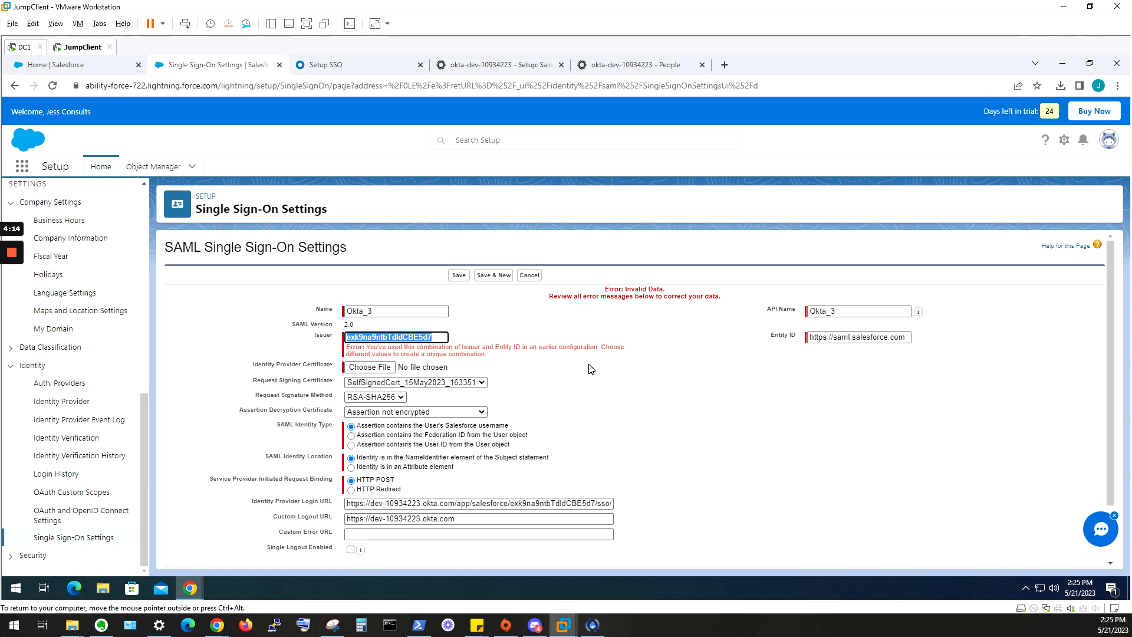
scroll(537, 369, down, 2)
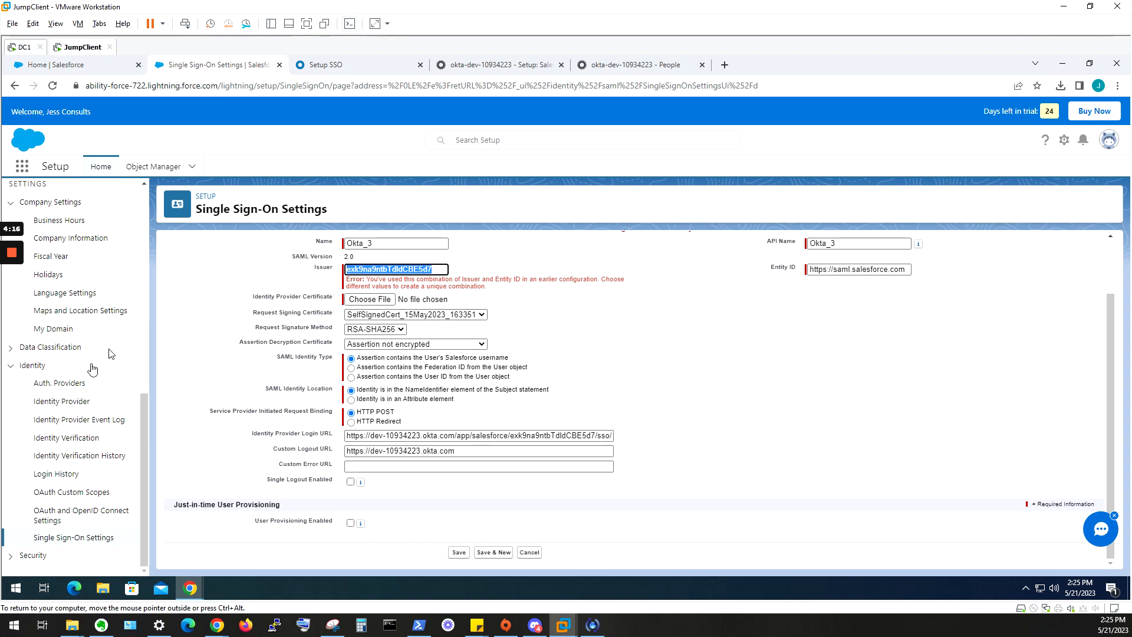
- Go back to the Single Sign-On Settings list, open the existing Okta Dev configuration for editing, and save it
click(59, 538)
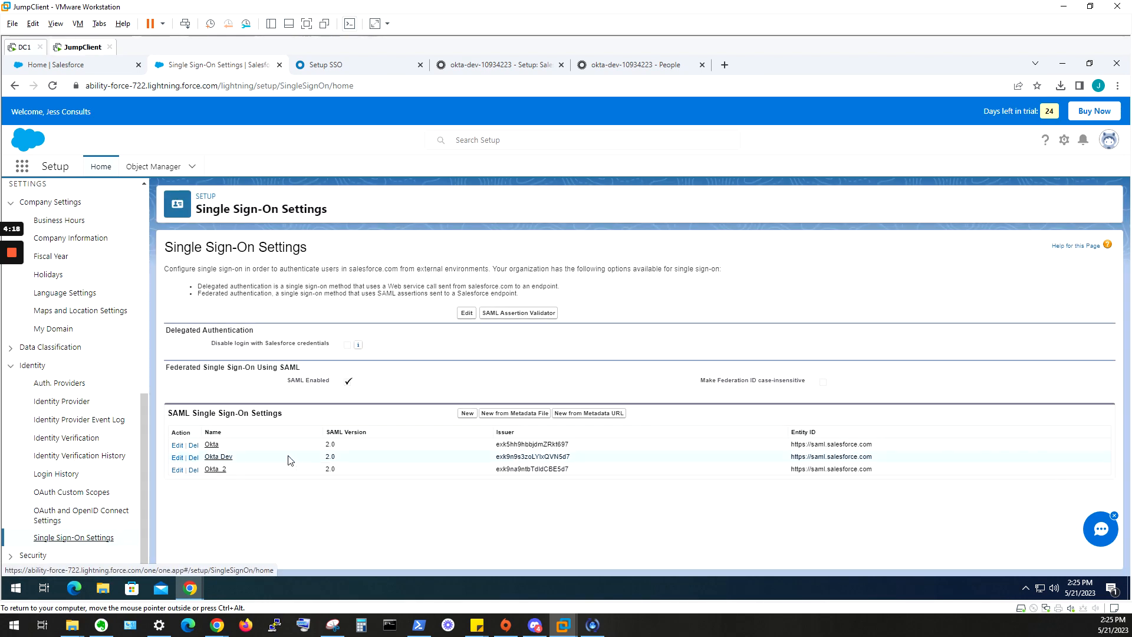
click(177, 457)
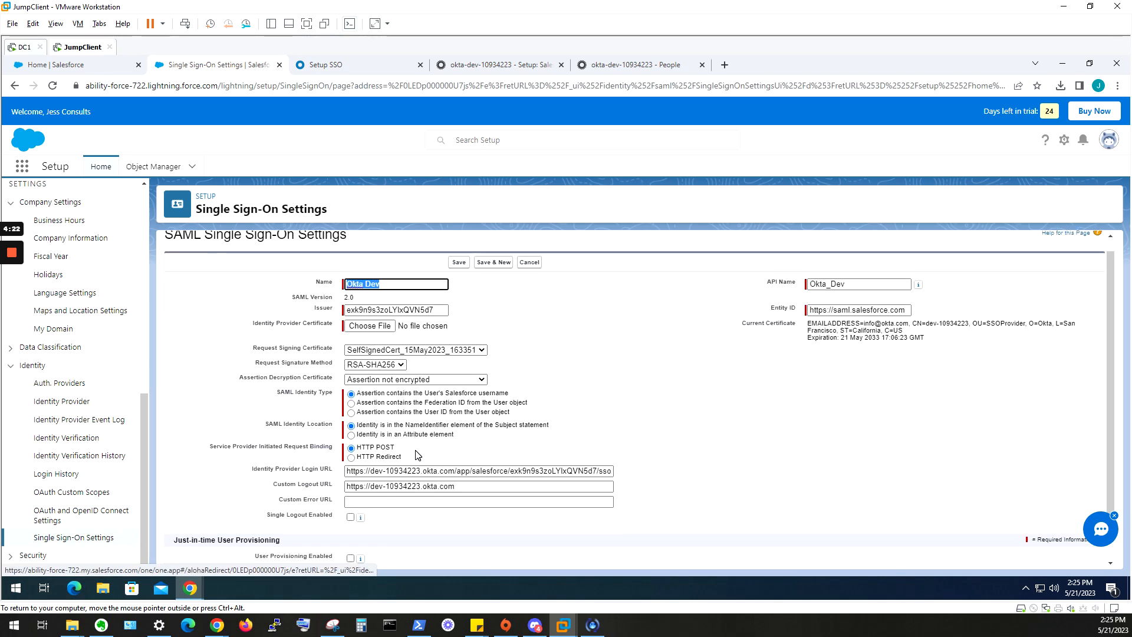
scroll(433, 518, down, 1)
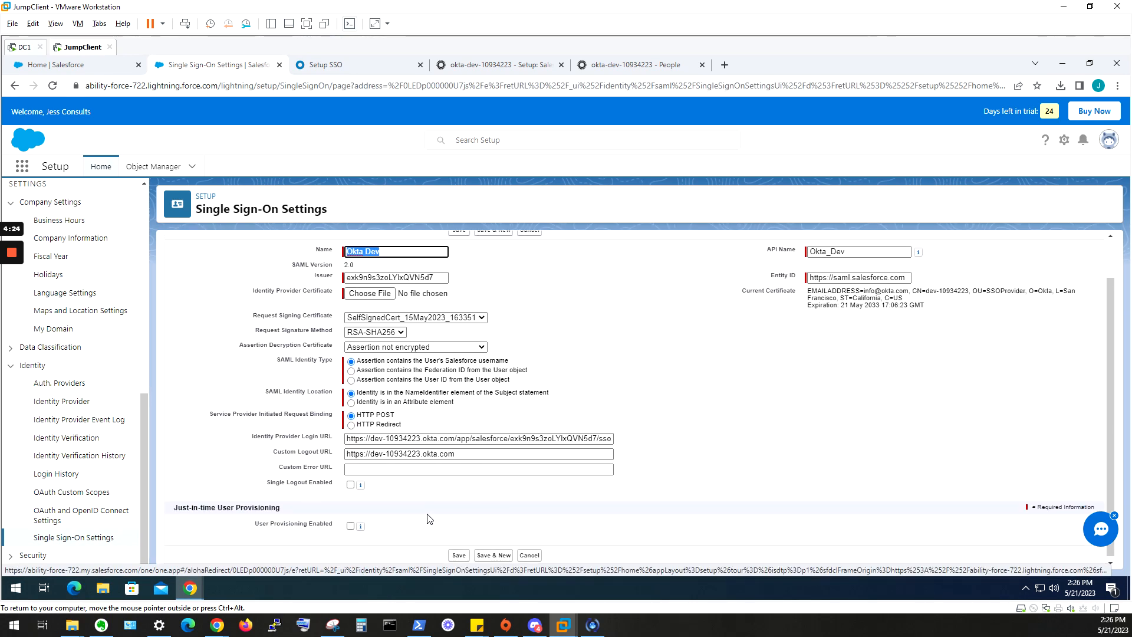
click(459, 553)
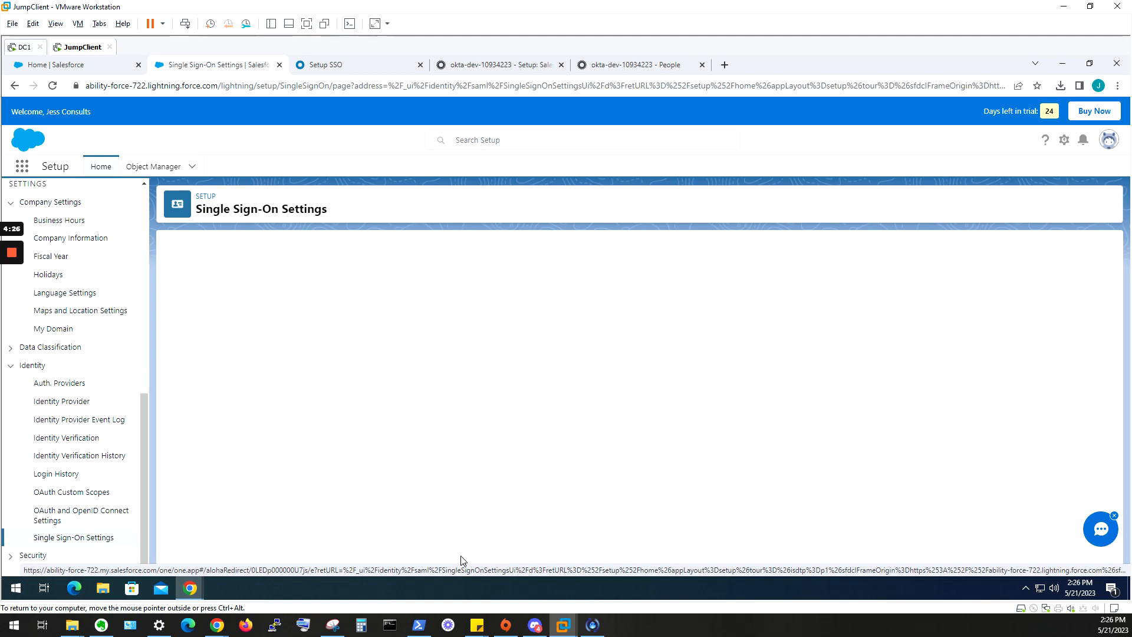
- Open the Okta Dev configuration details, examine its endpoints, and highlight the Logout URL and Login URL
click(217, 457)
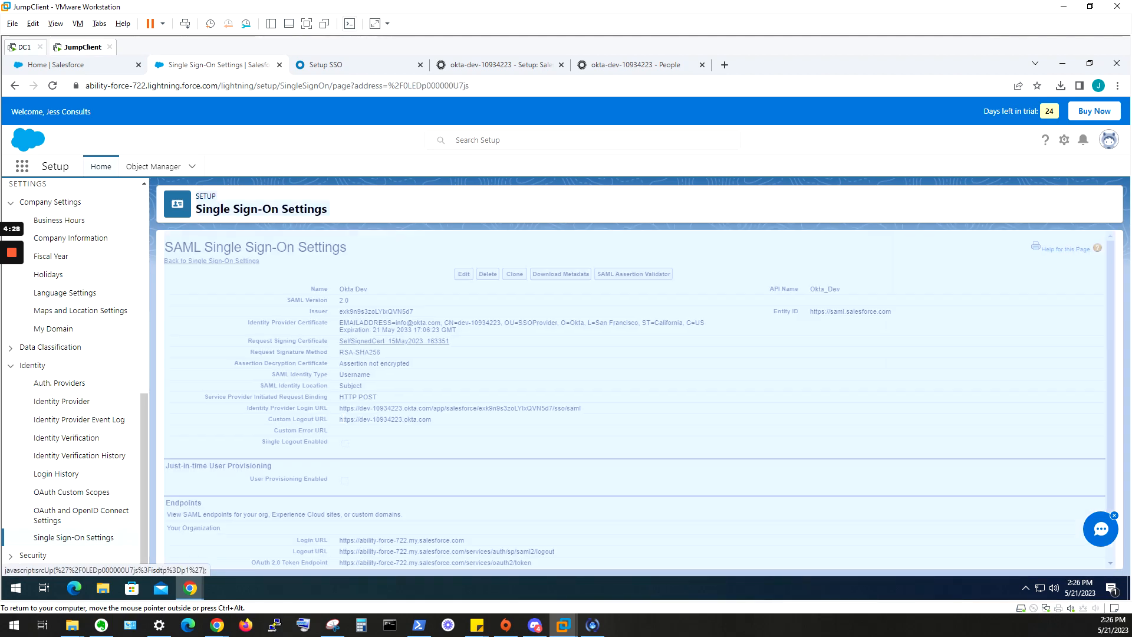
scroll(468, 485, down, 1)
scroll(468, 485, up, 1)
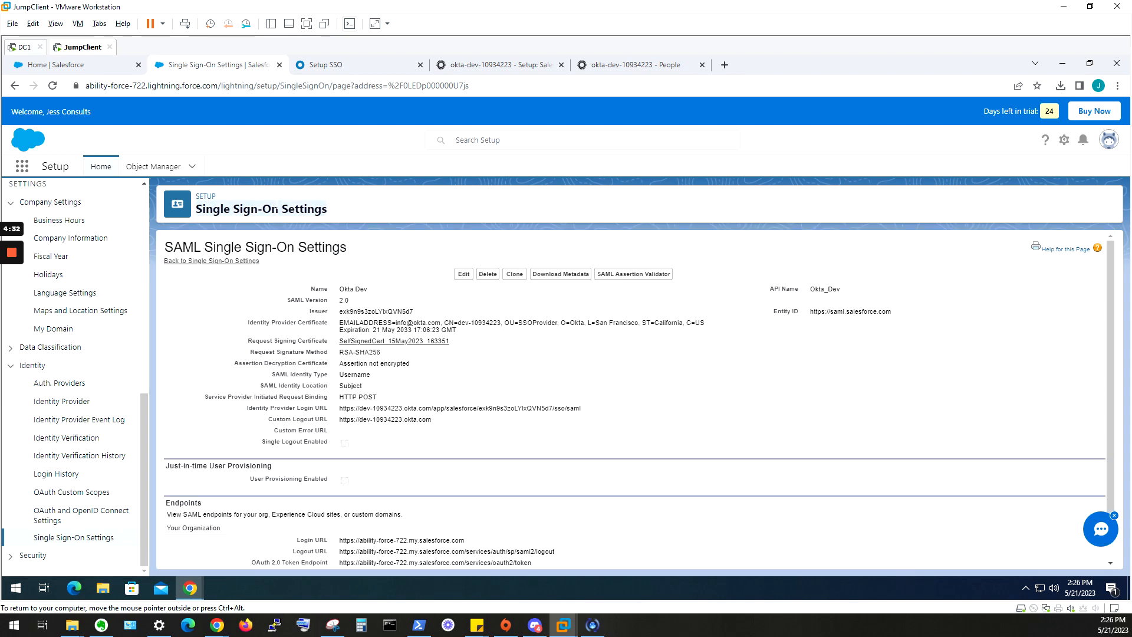
scroll(631, 401, down, 1)
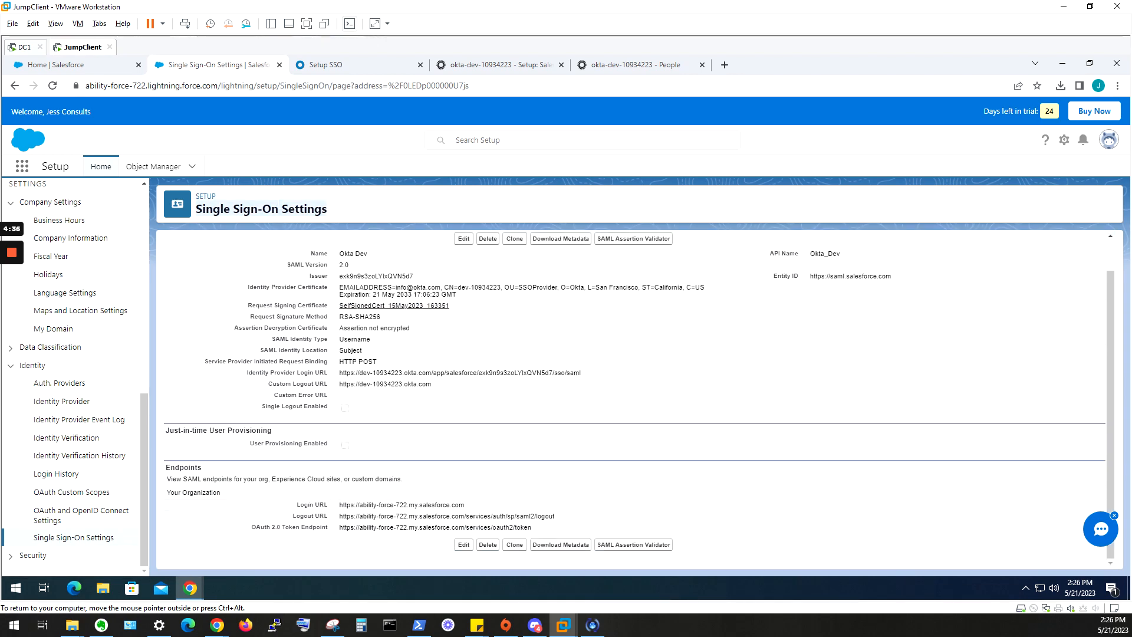
drag(294, 507, 436, 503)
click(403, 504)
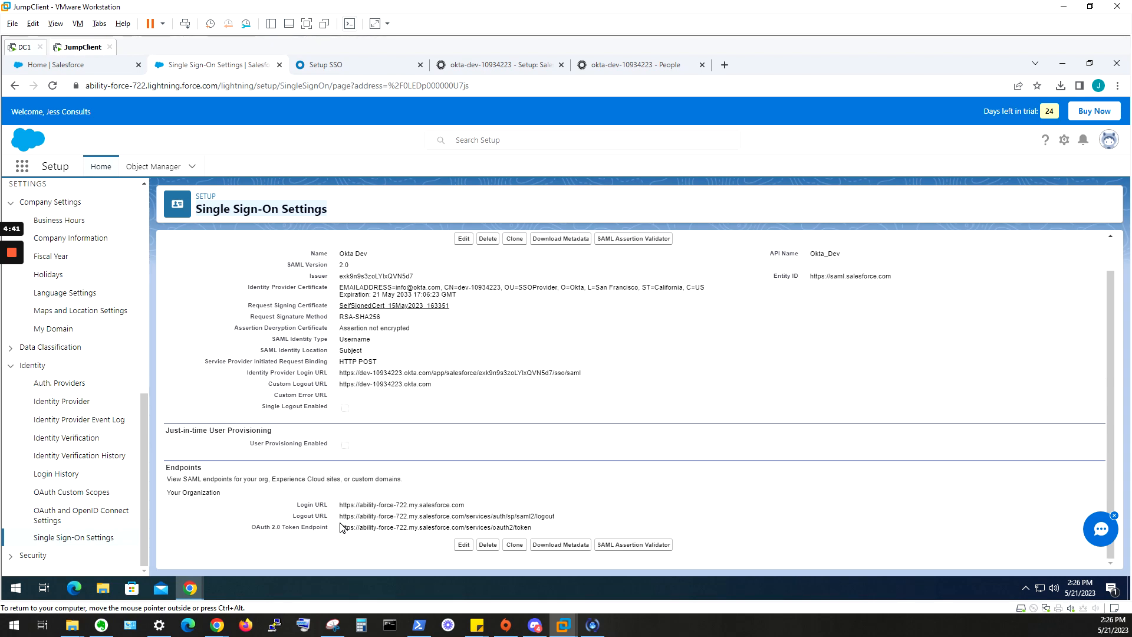
drag(343, 516, 569, 518)
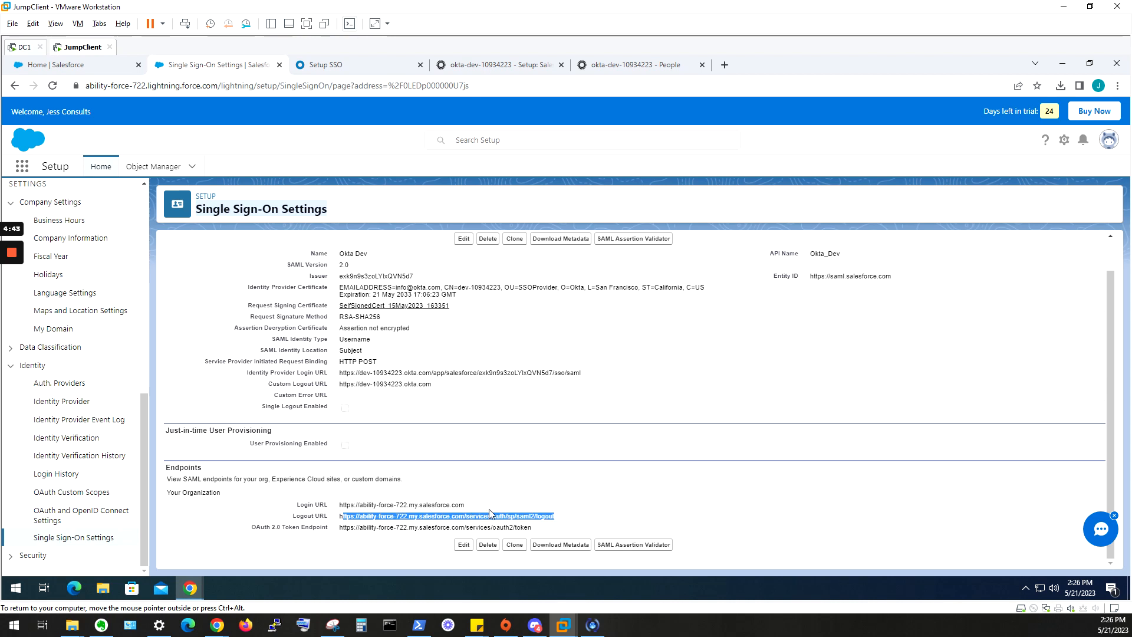
drag(465, 505, 343, 507)
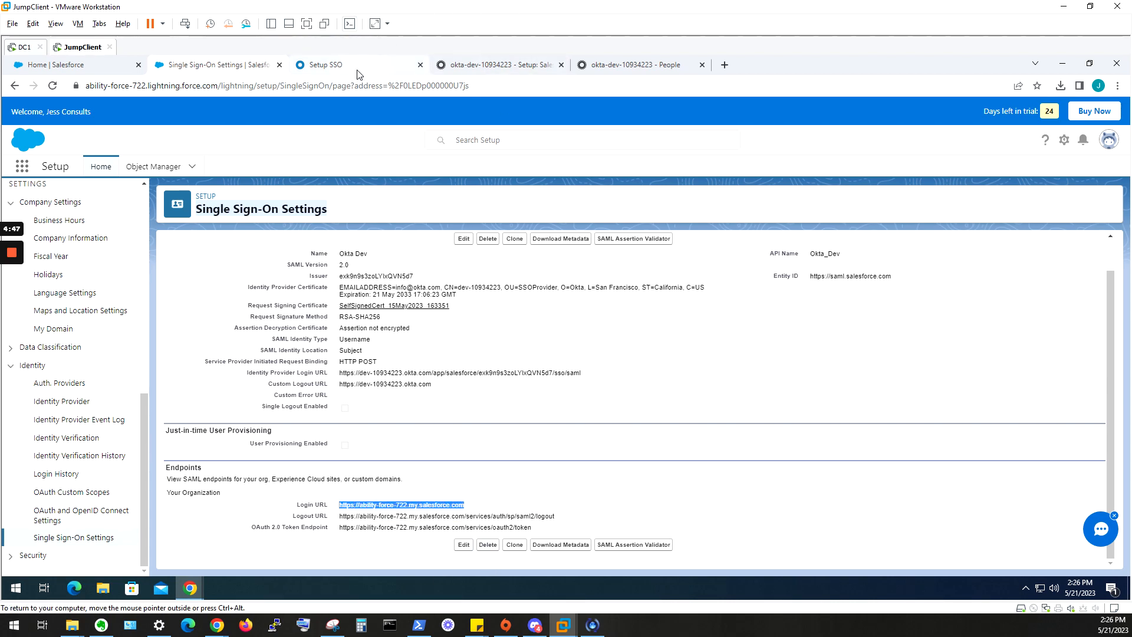
- Switch to the Salesforce.com integration setup page in Okta and close the Okta People page
click(596, 65)
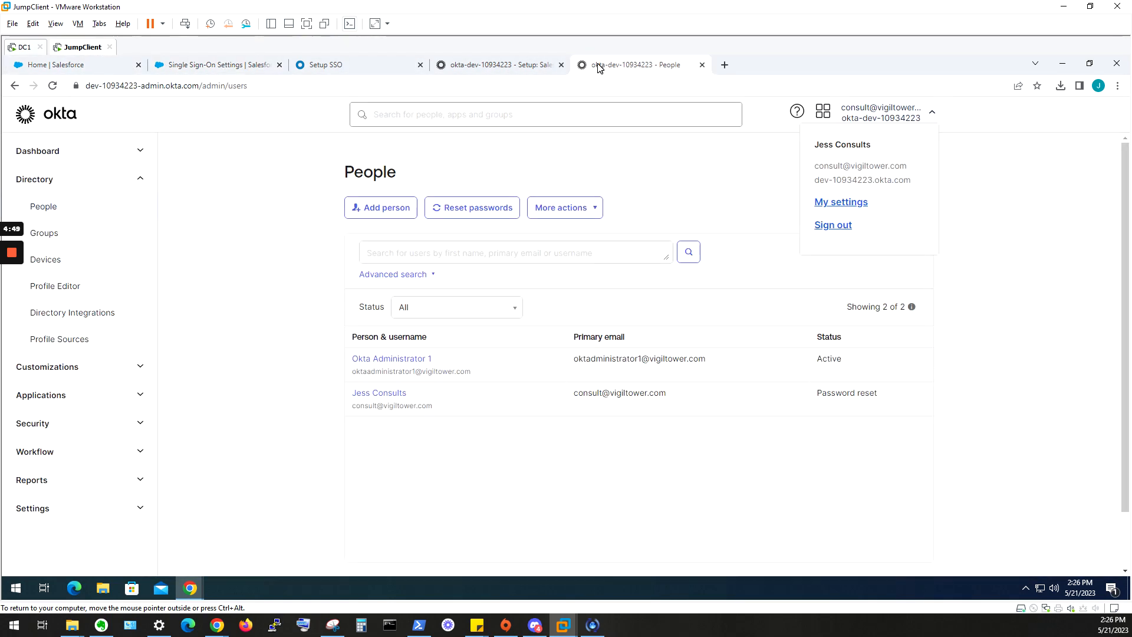
click(519, 66)
click(702, 66)
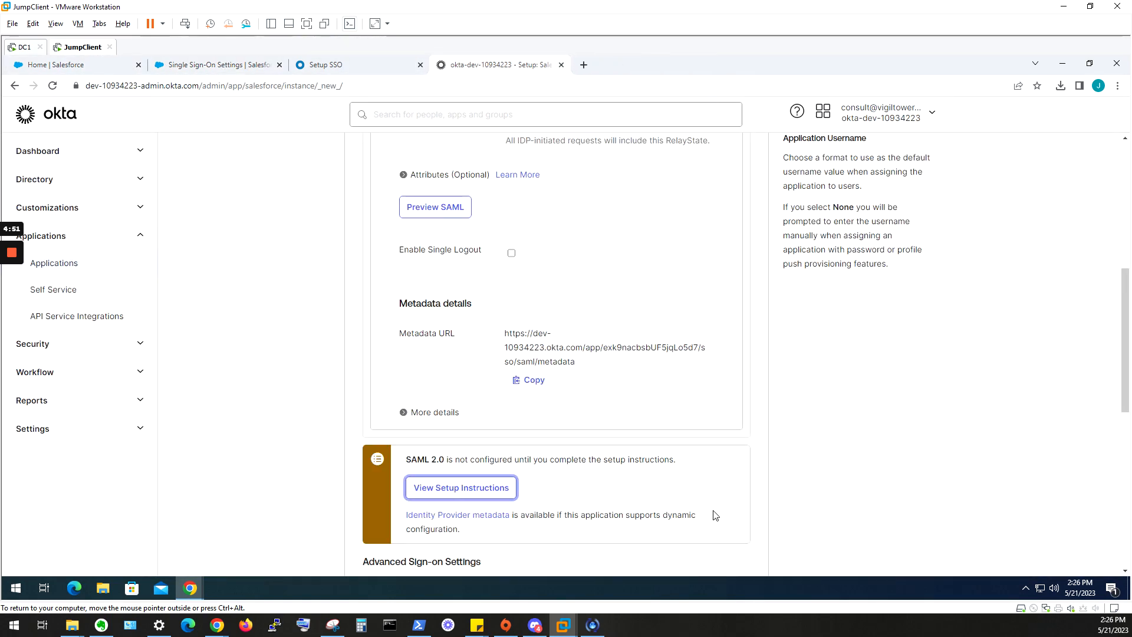
scroll(696, 510, down, 5)
click(581, 271)
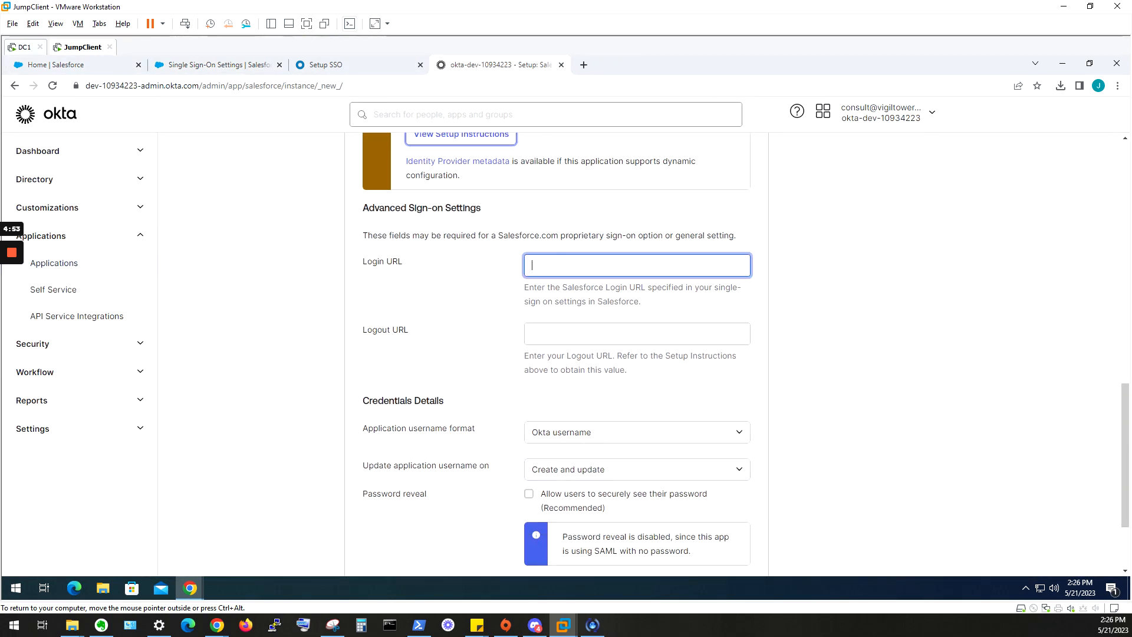
right_click(581, 271)
click(641, 362)
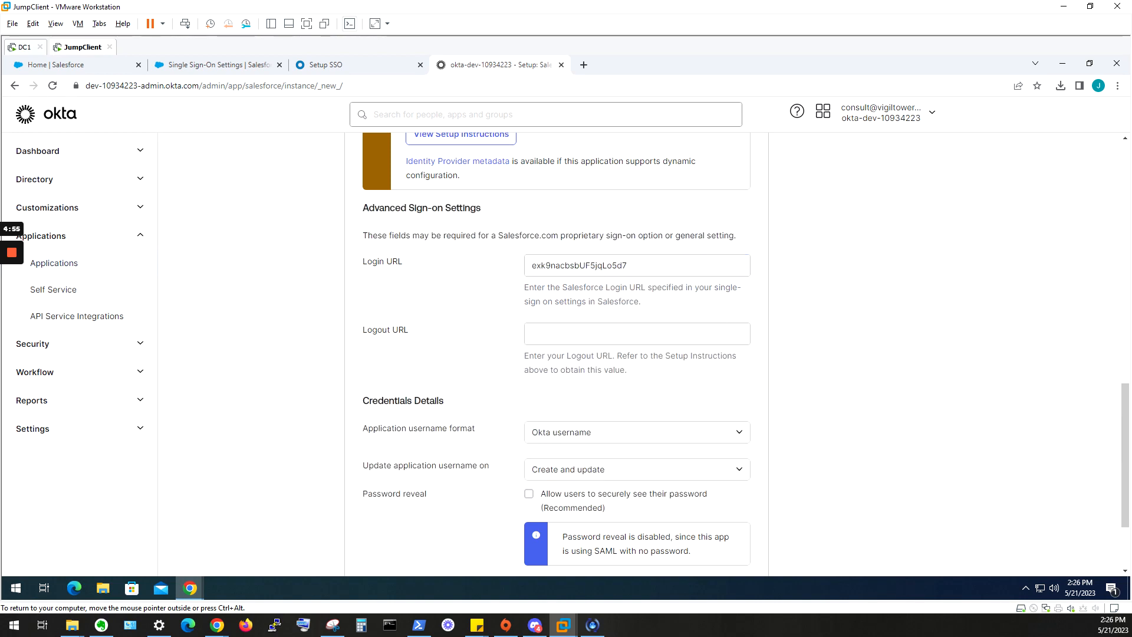
click(218, 65)
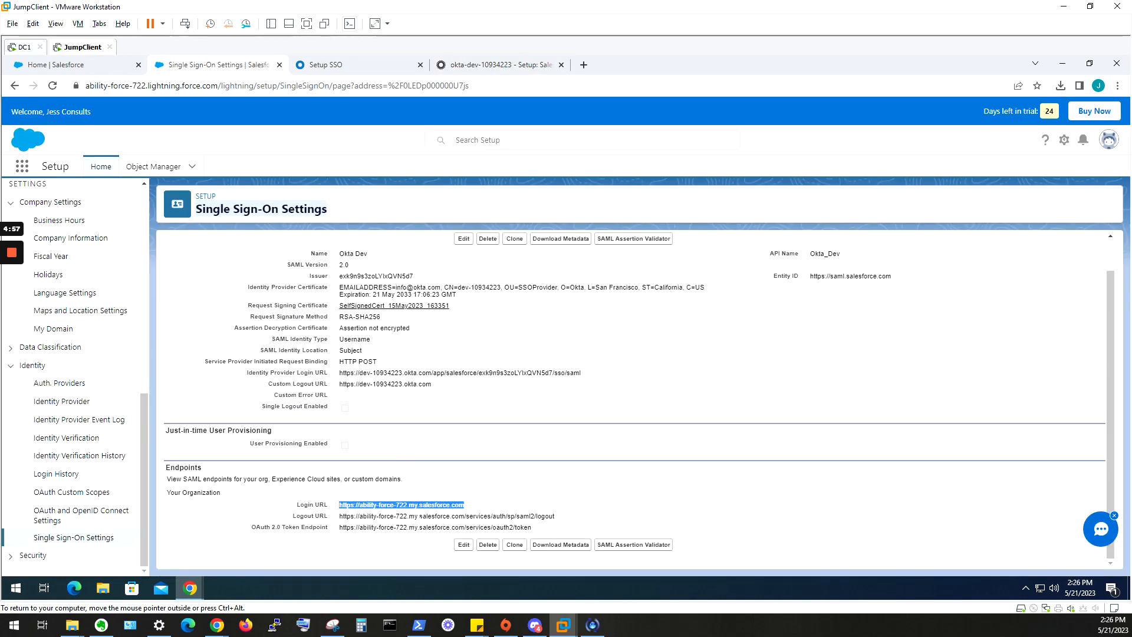
right_click(420, 505)
click(465, 445)
click(498, 65)
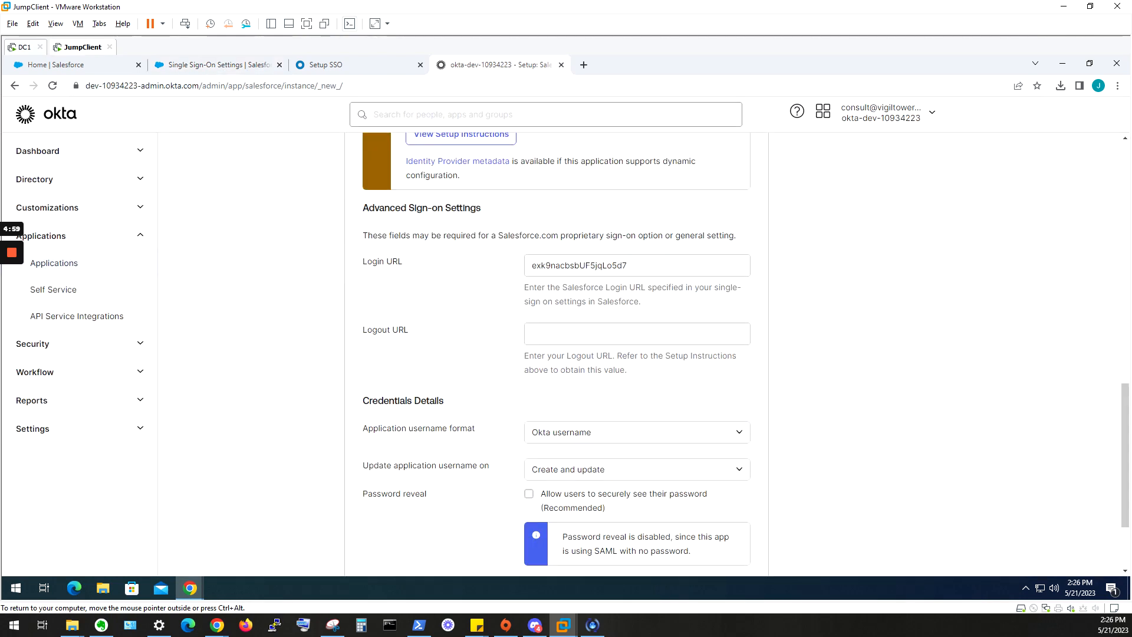
click(561, 265)
double_click(562, 266)
right_click(562, 266)
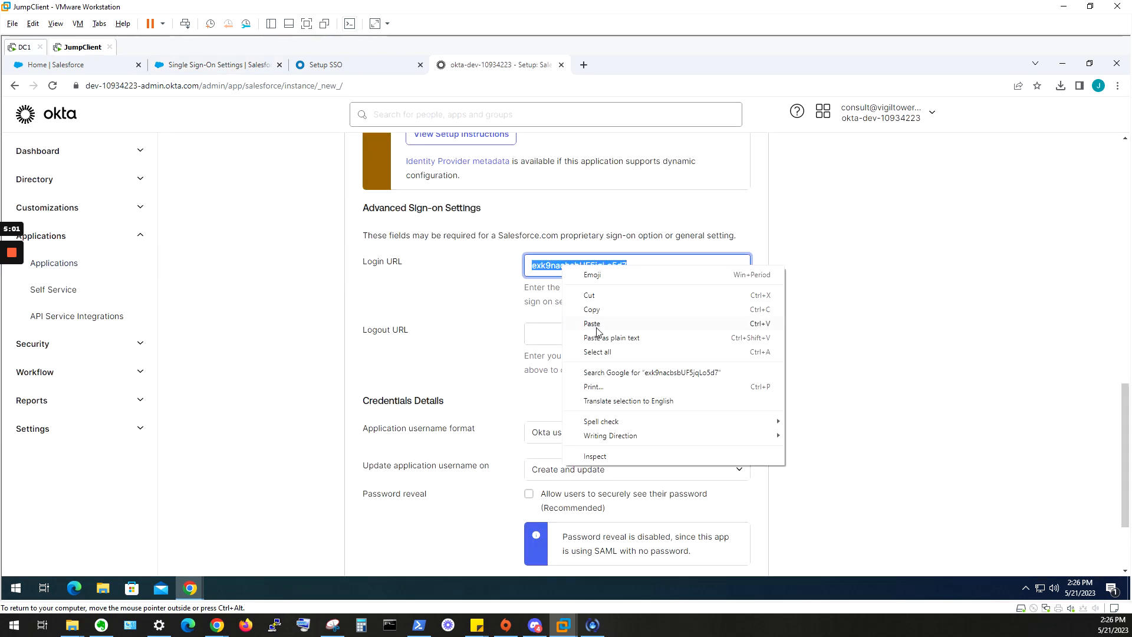
click(591, 323)
- Finish the Salesforce.com integration setup in Okta and open the new integration's provisioning settings
scroll(704, 483, down, 2)
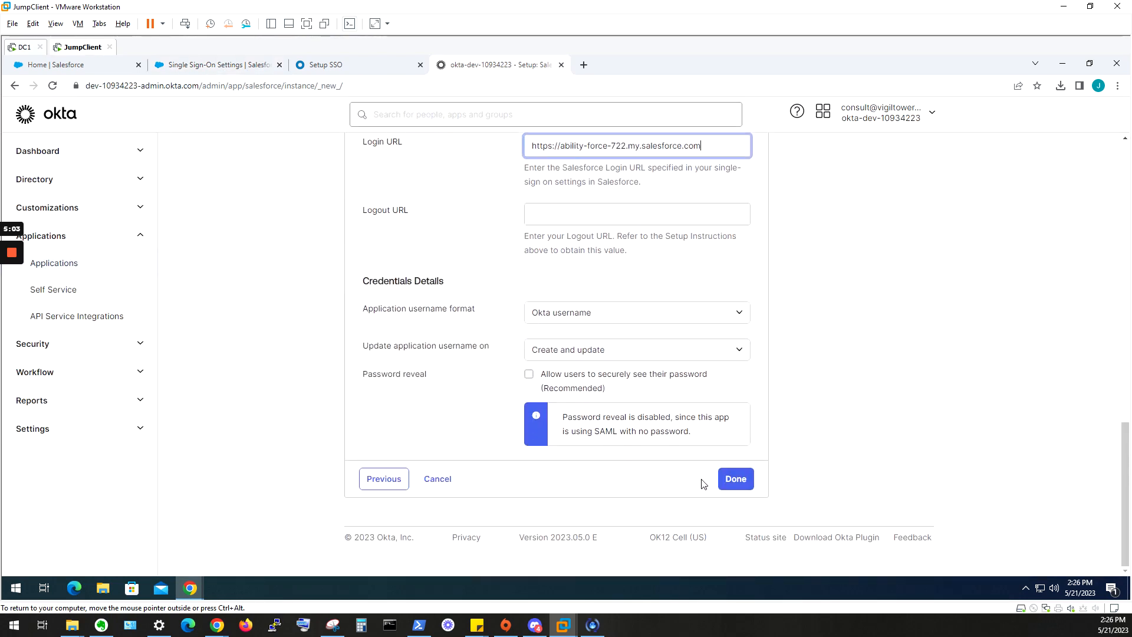
click(725, 483)
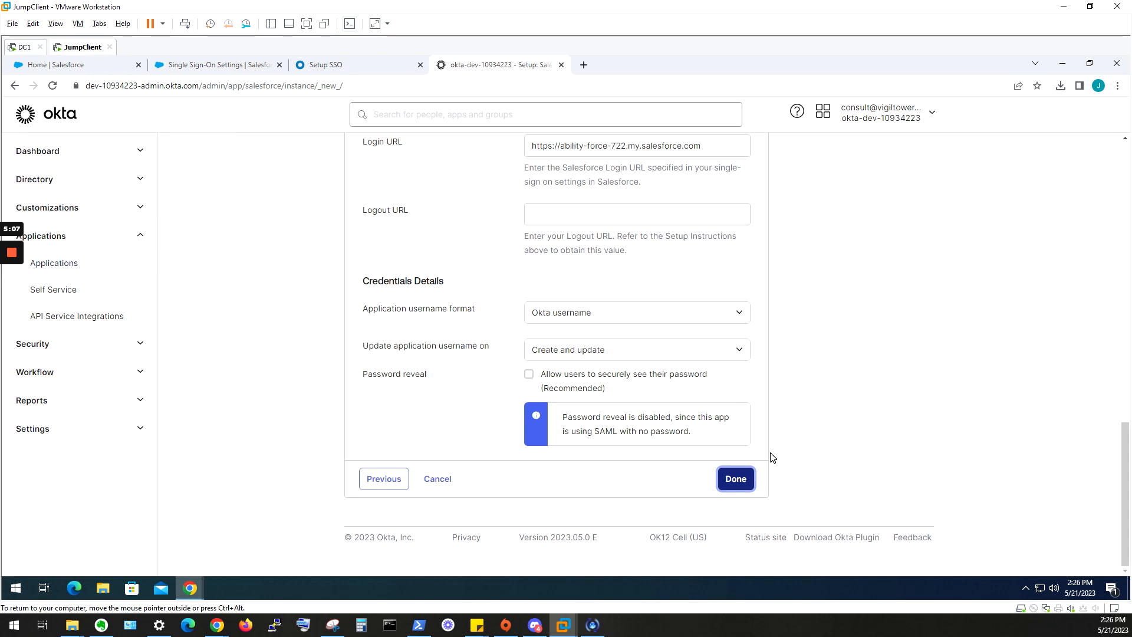
click(750, 479)
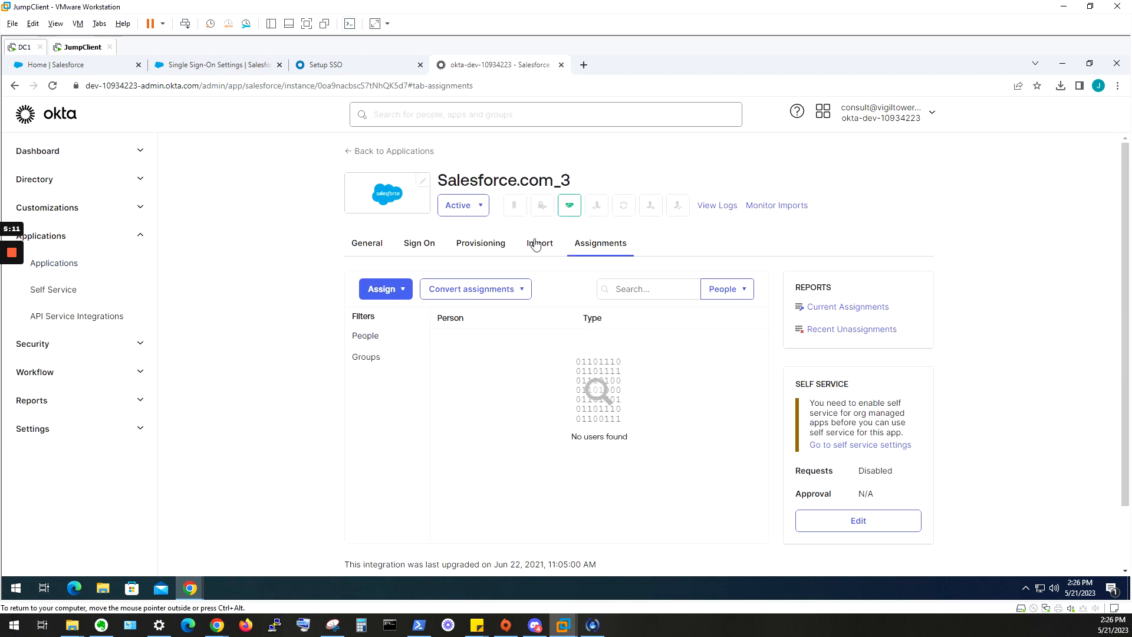
click(474, 248)
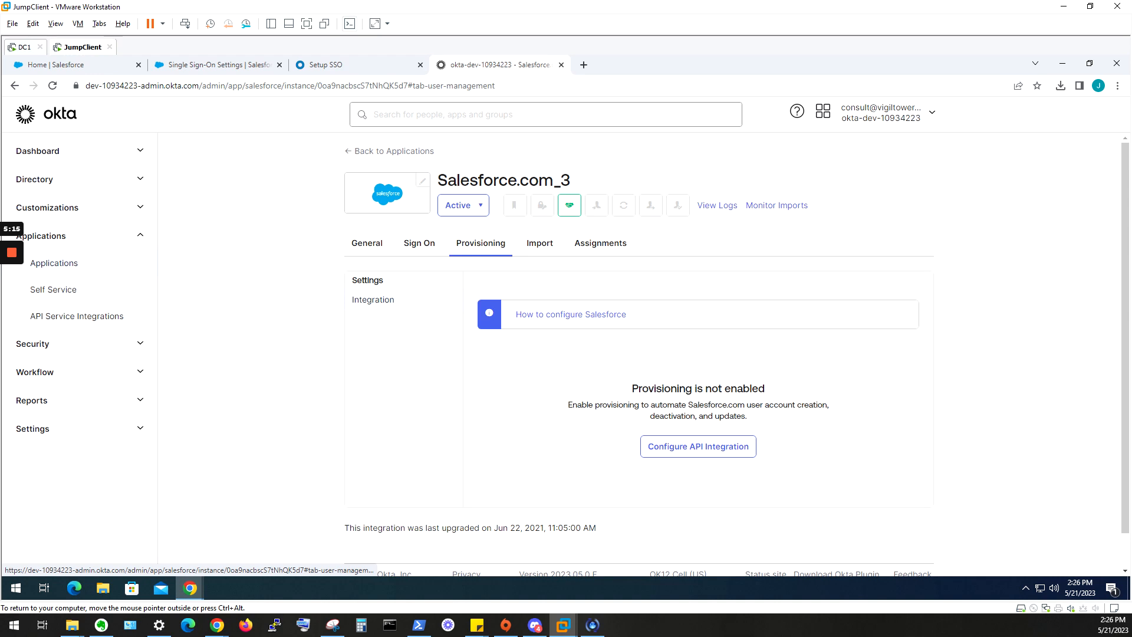
- Switch to Salesforce Setup, open the App Manager, and start a new connected app
click(154, 66)
scroll(134, 274, up, 15)
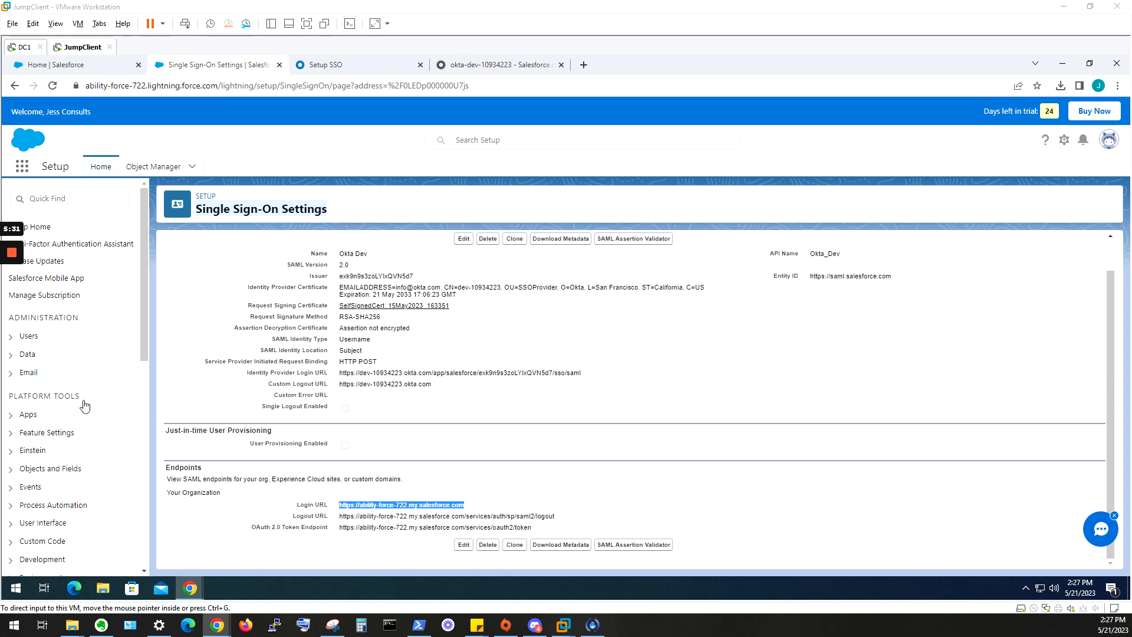
click(10, 422)
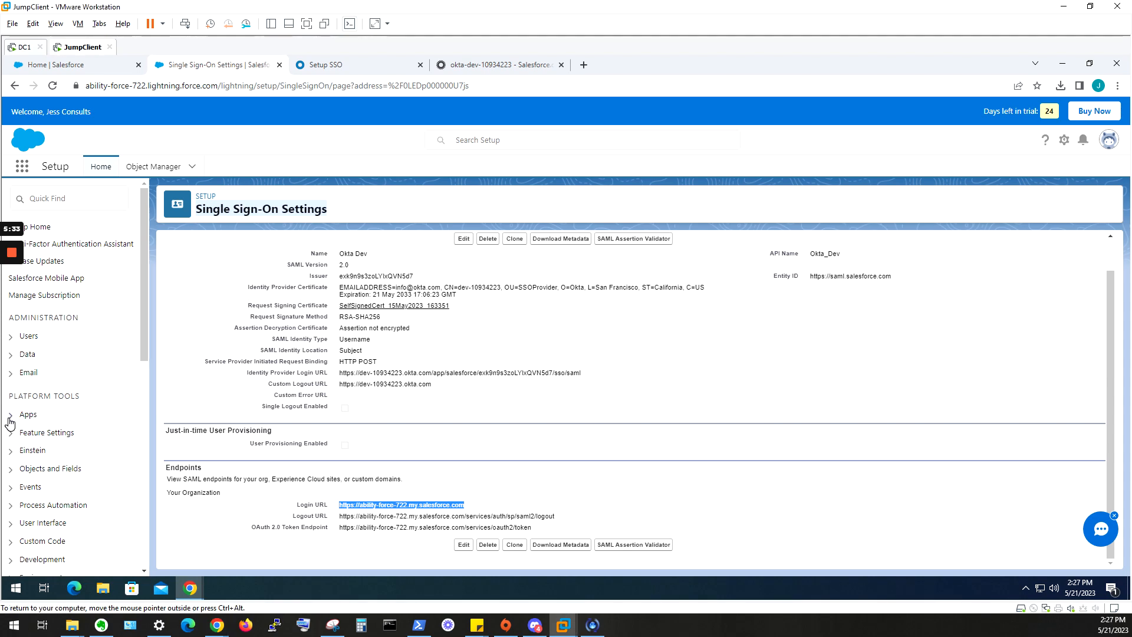
click(10, 422)
click(54, 433)
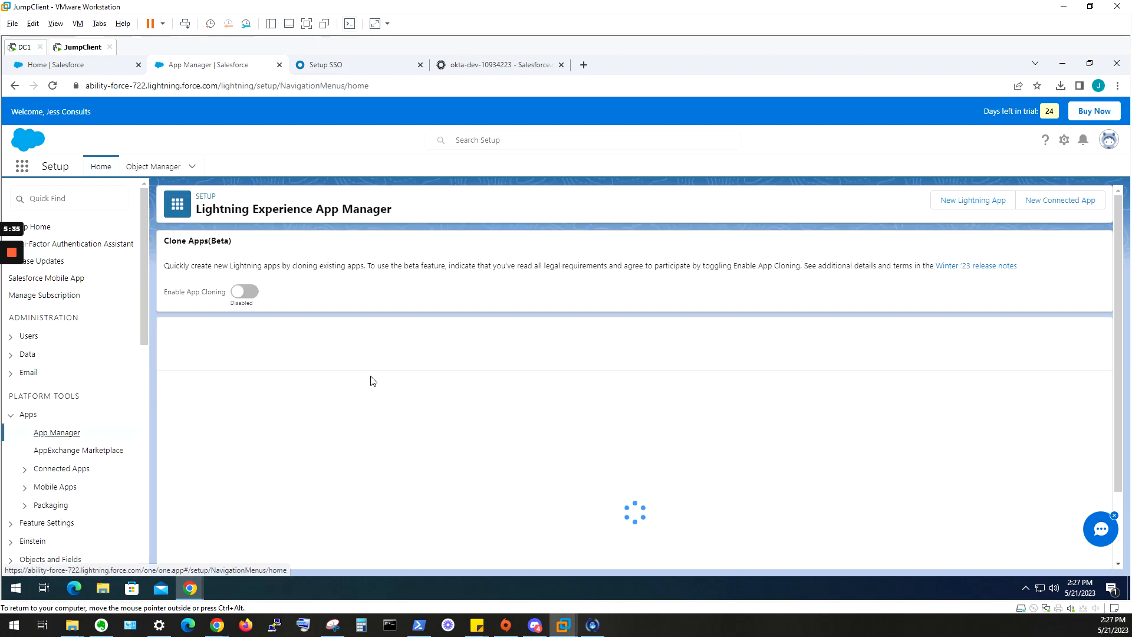
click(1058, 200)
- Set the connected app's name and API name to Okta_3 and fill in the contact email
click(383, 330)
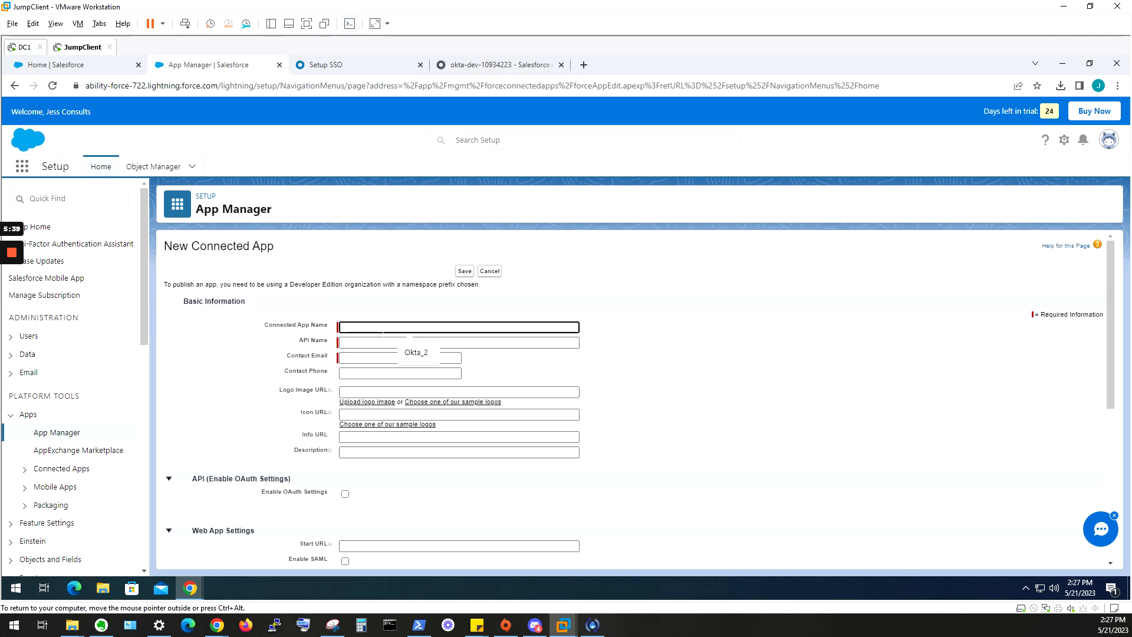
click(416, 352)
key(BackSpace)
text(3)
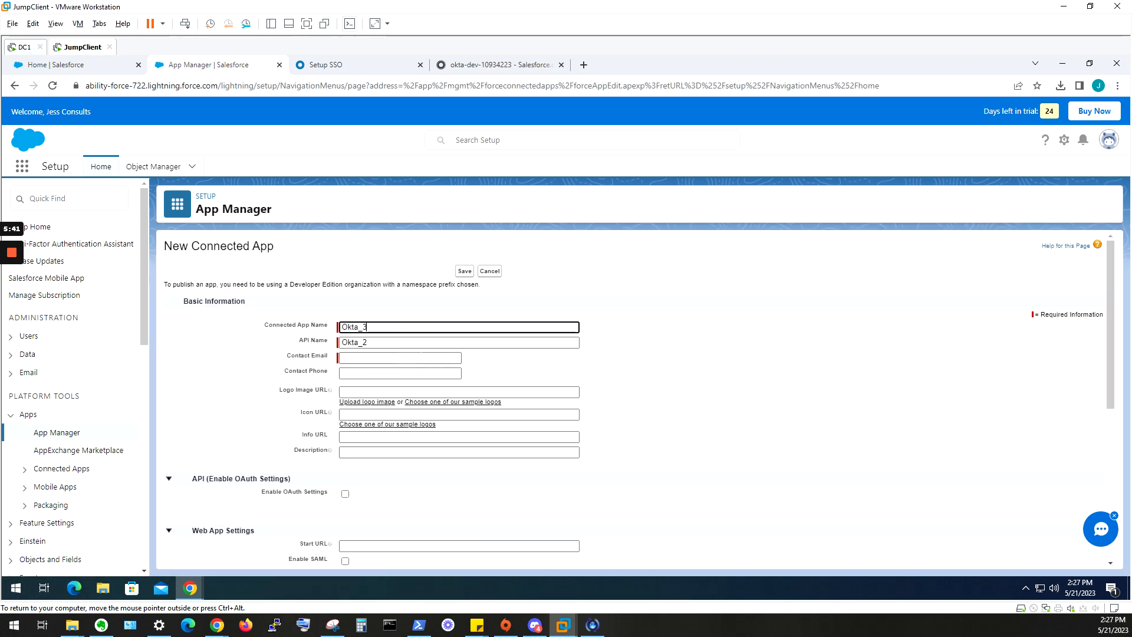
click(441, 342)
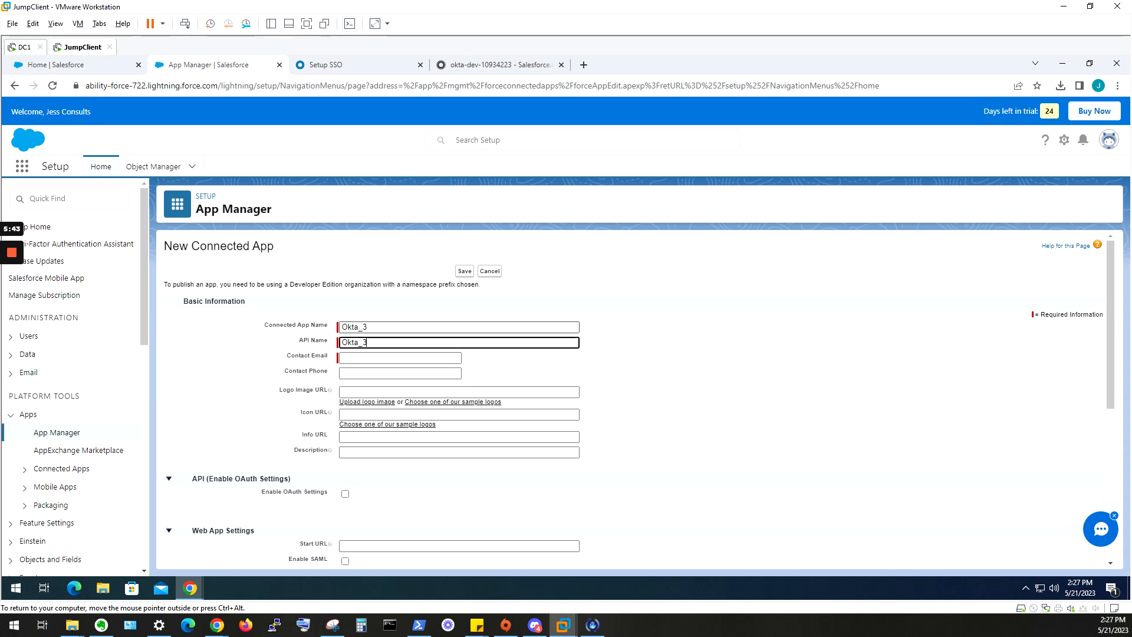
click(400, 358)
click(410, 372)
scroll(628, 383, down, 3)
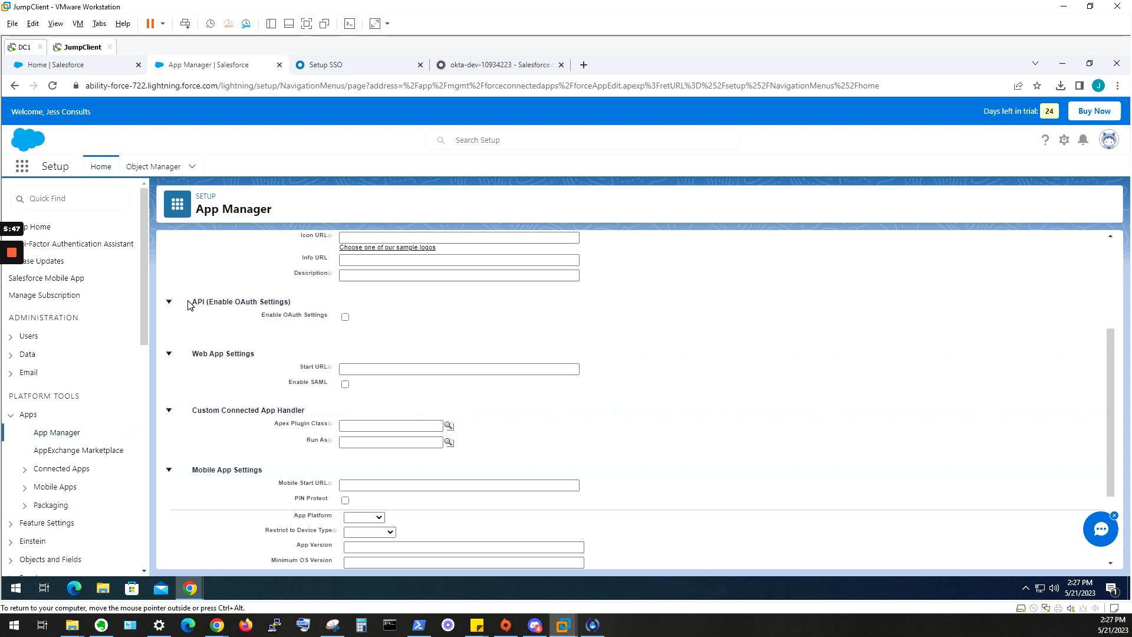
click(345, 318)
click(389, 357)
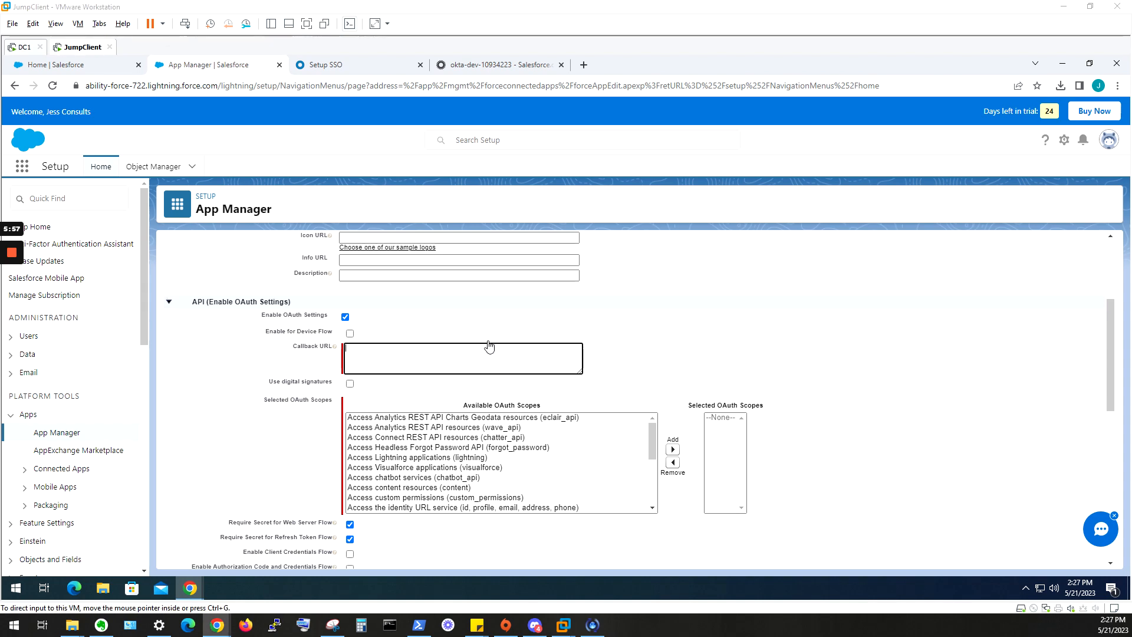
right_click(474, 356)
click(526, 447)
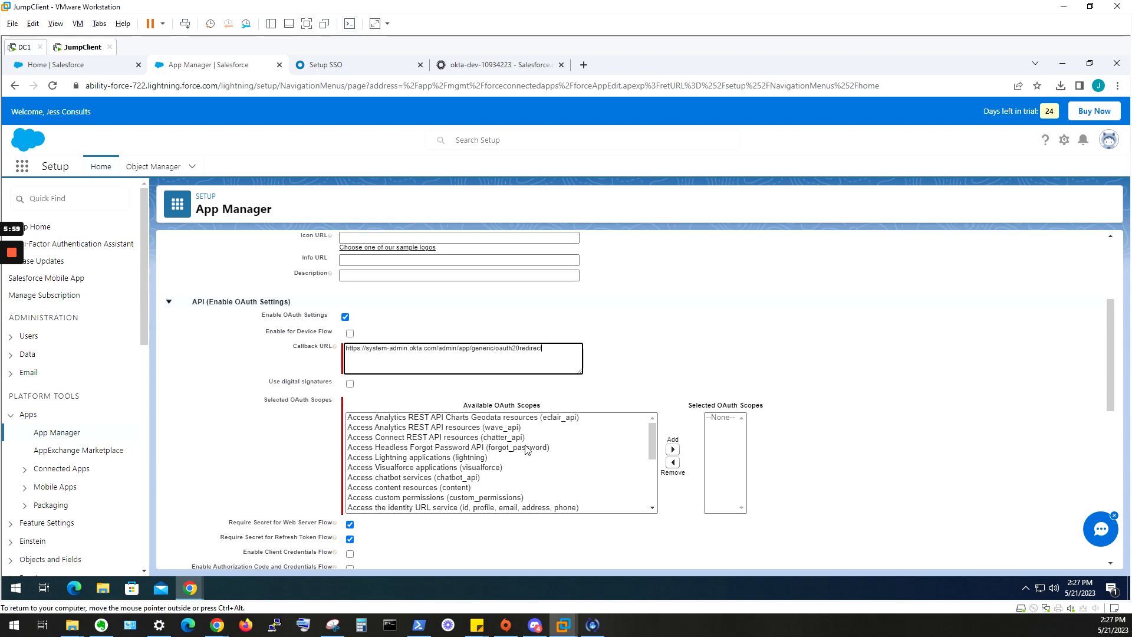
click(693, 363)
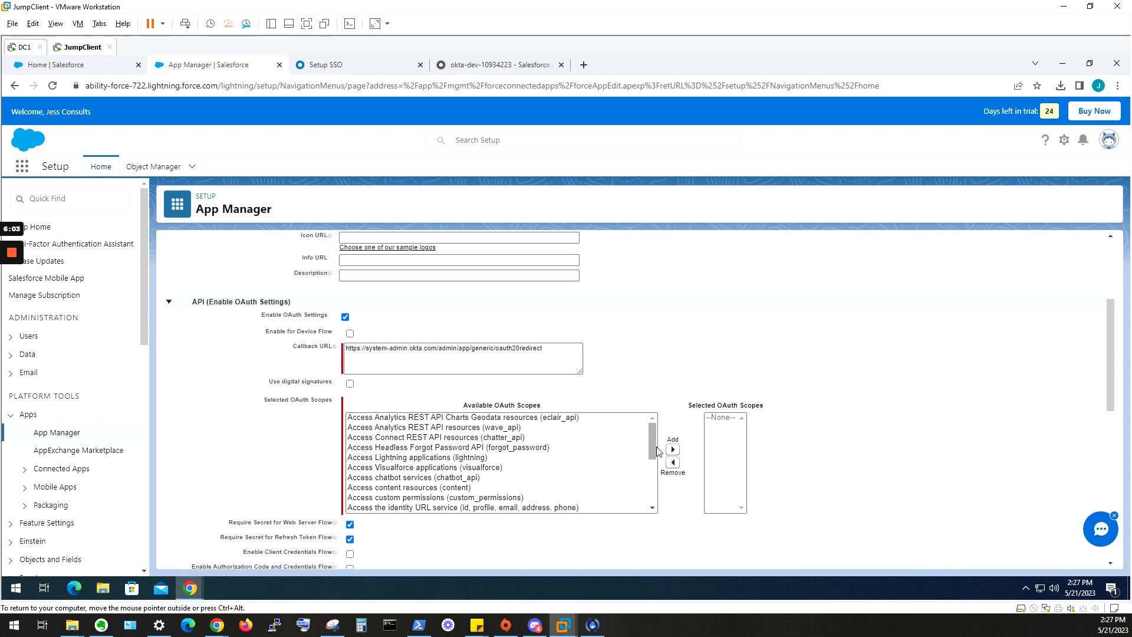
- Add the OAuth scopes Perform requests at any time (refresh_token, offline_access) and Manage user data via APIs (api)
drag(652, 452, 652, 496)
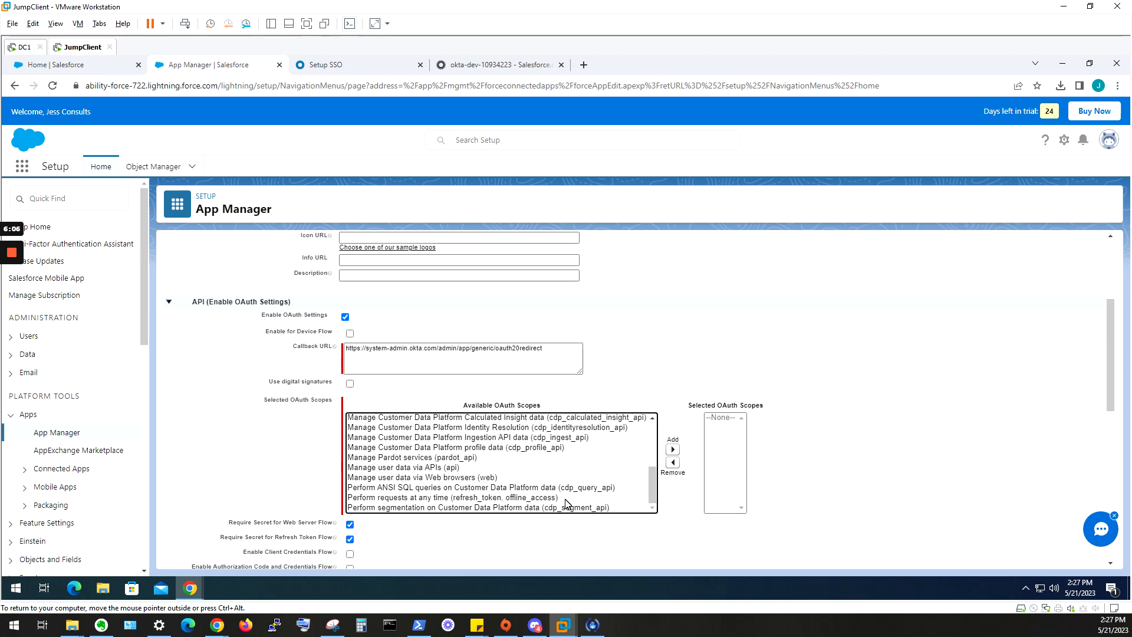
scroll(524, 480, down, 1)
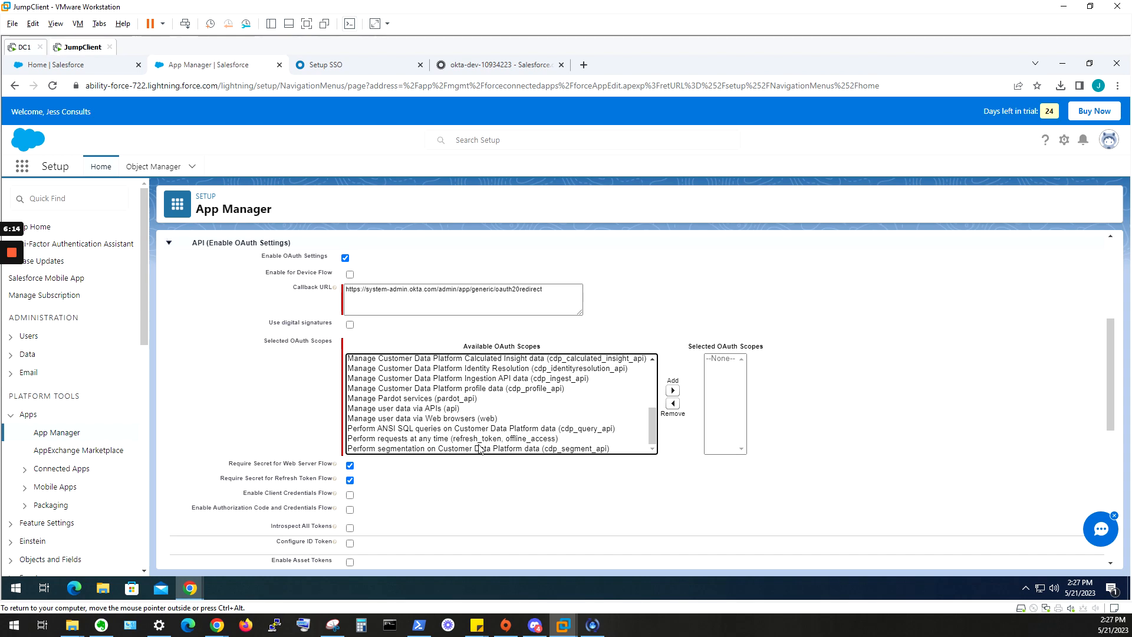
click(428, 439)
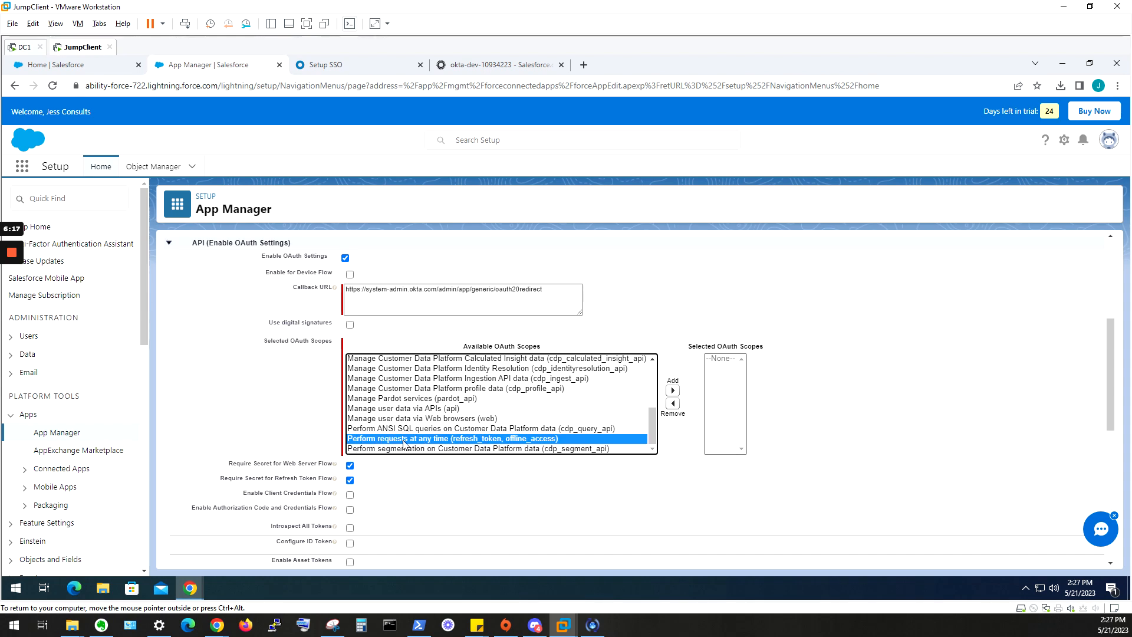
click(672, 391)
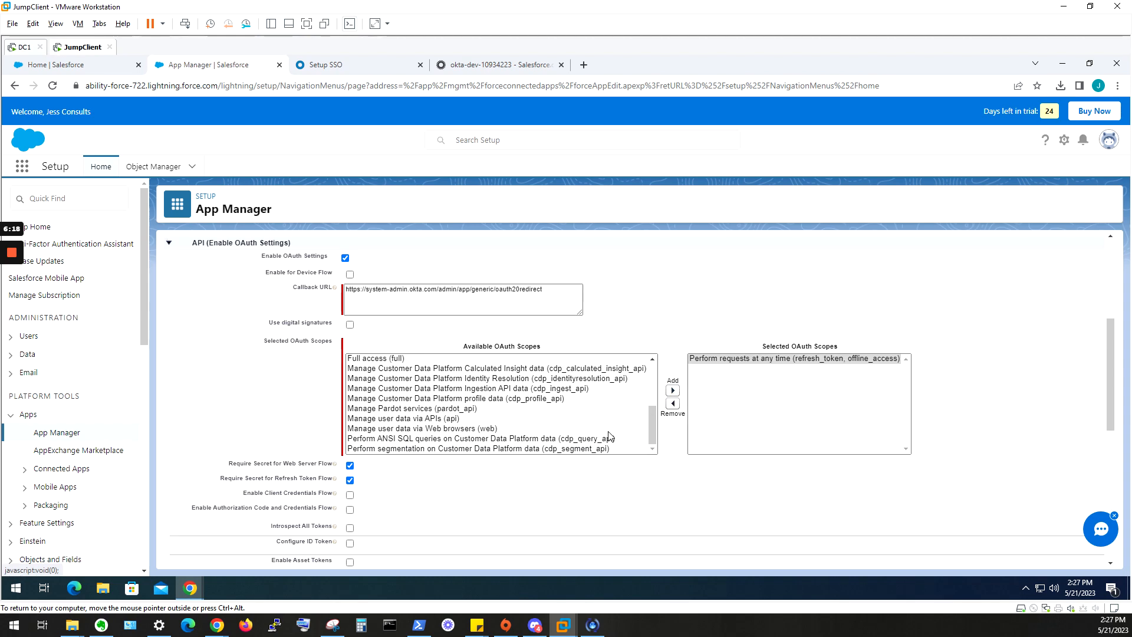
click(425, 419)
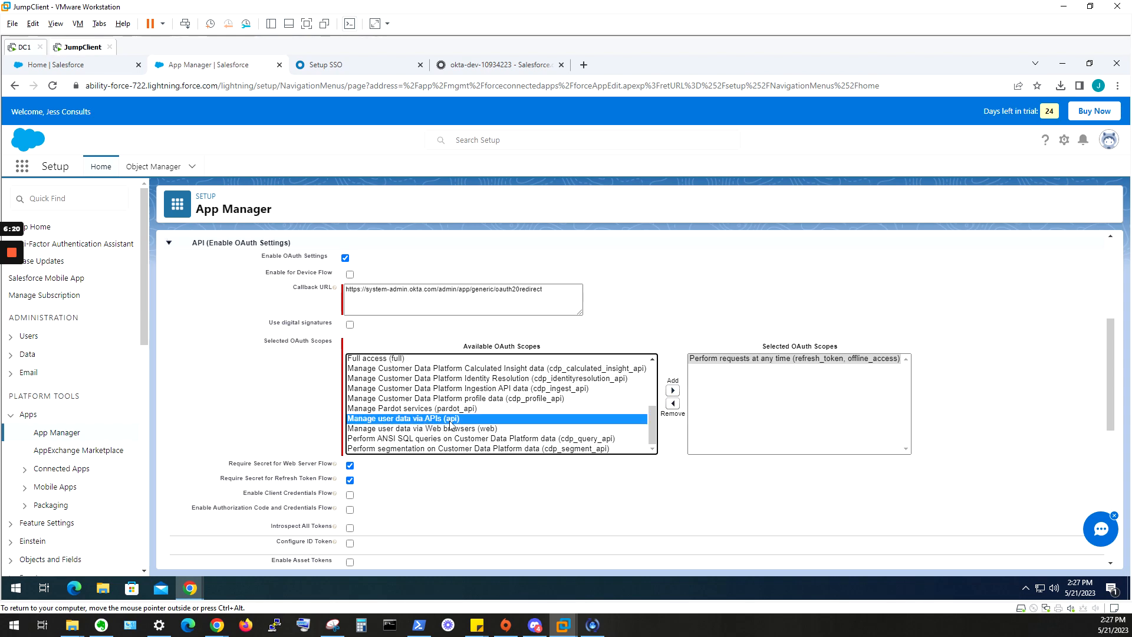
click(672, 391)
- Save the new connected app and continue past the activation delay notice
scroll(943, 436, down, 10)
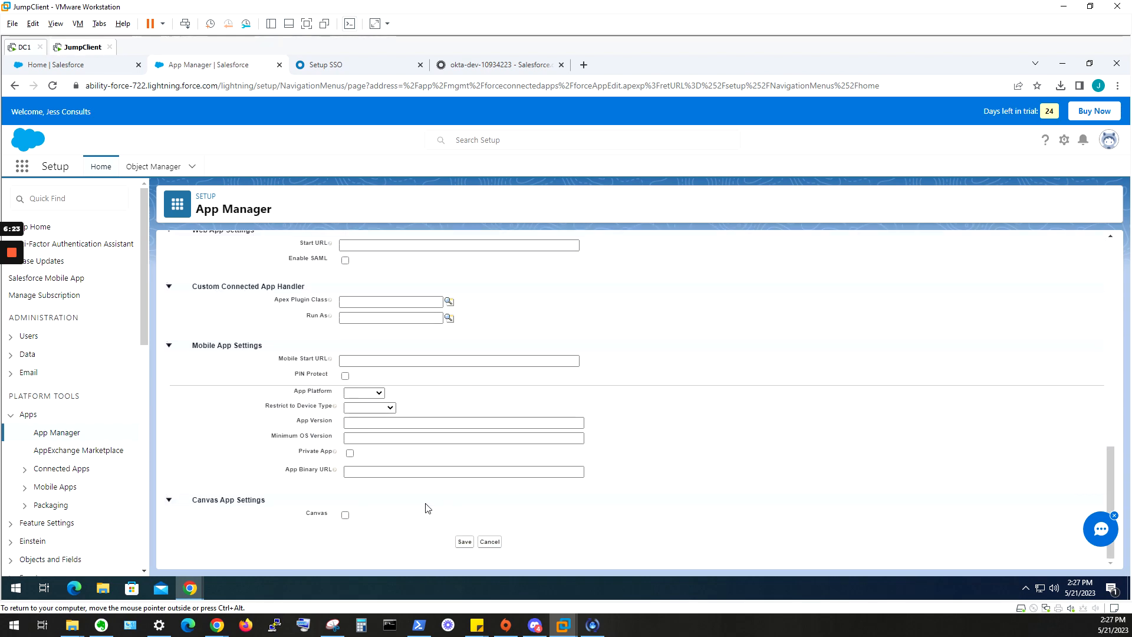
click(465, 539)
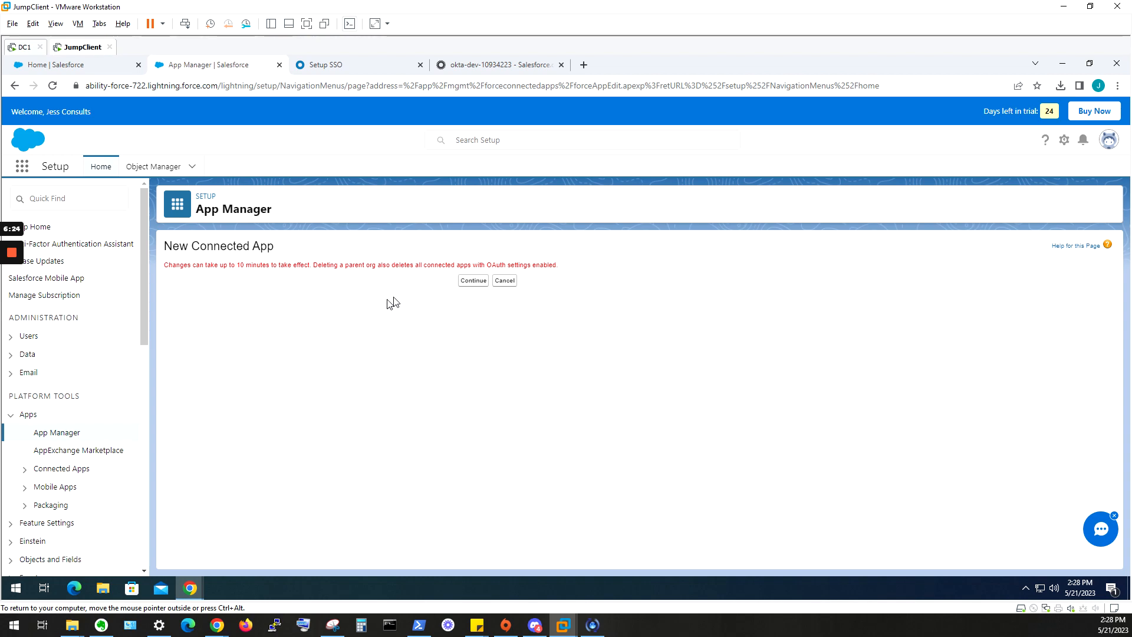
drag(182, 266, 353, 265)
click(473, 280)
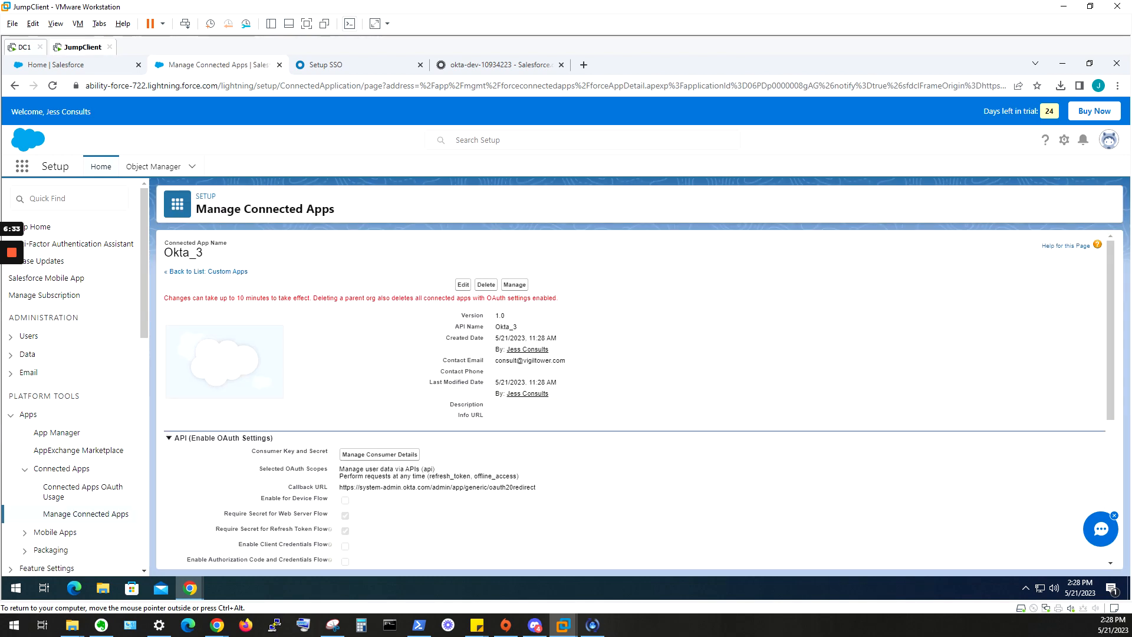
- Open the Okta_3 app's consumer details and verify the identity with the emailed verification code
click(398, 459)
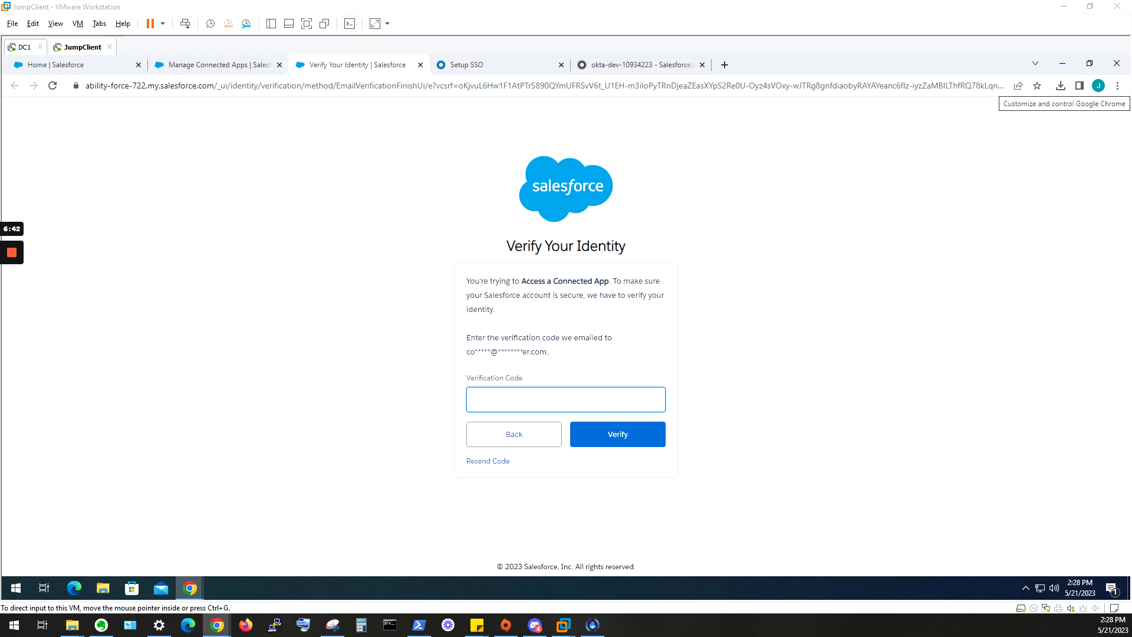
key(ctrl+v)
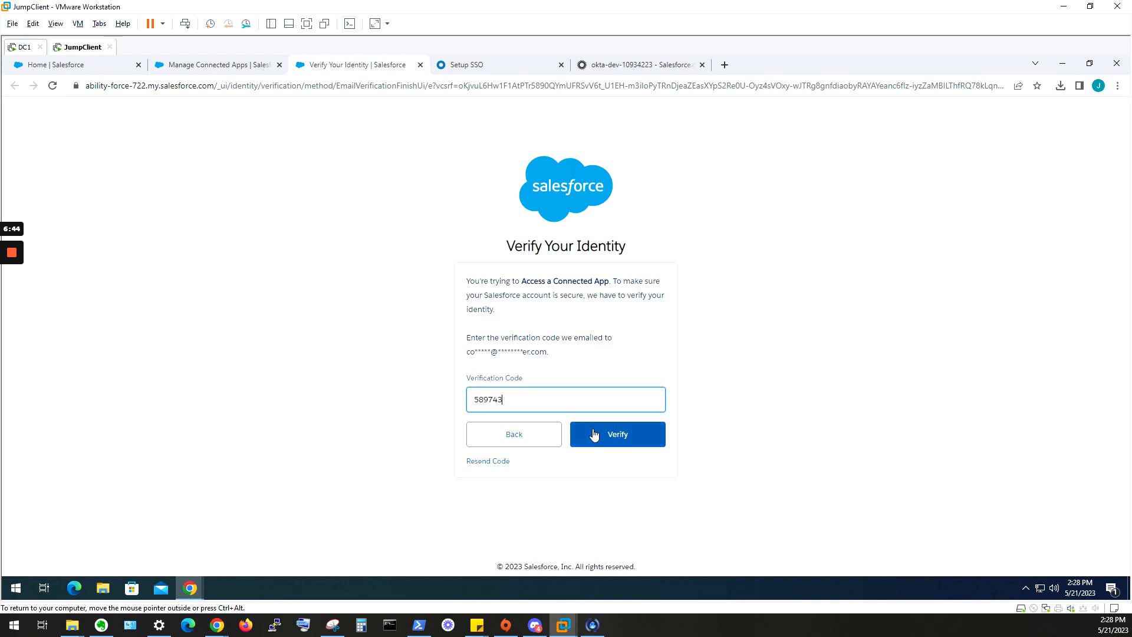
click(595, 433)
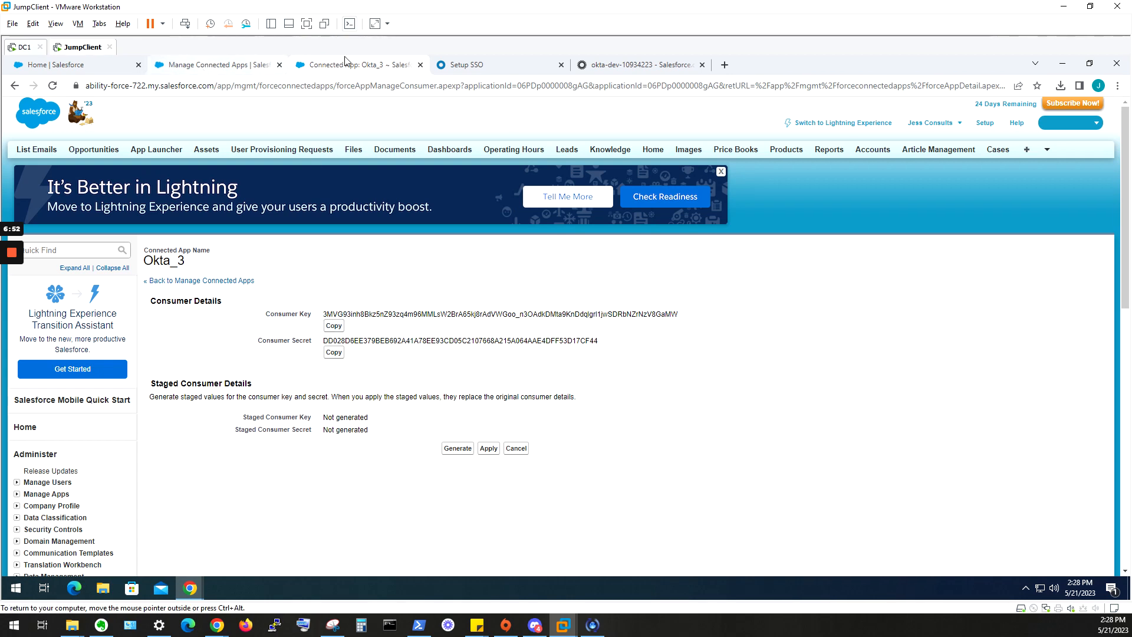
- Enable API integration in the Salesforce.com_3 provisioning settings in Okta and paste the app's consumer key as the OAuth Consumer Key
click(649, 68)
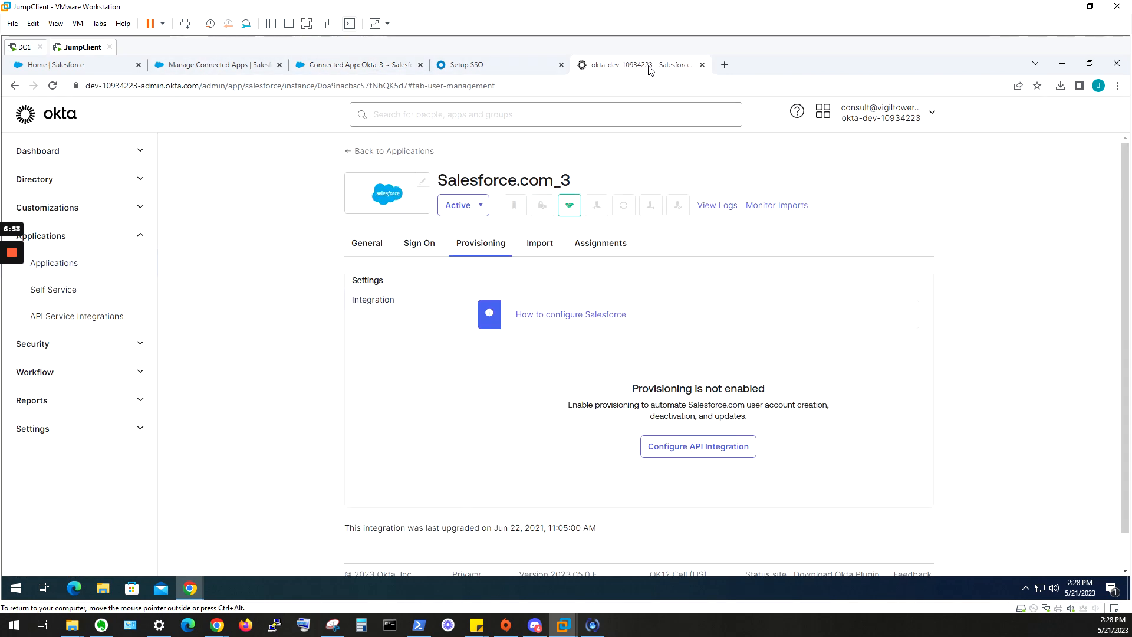
click(696, 452)
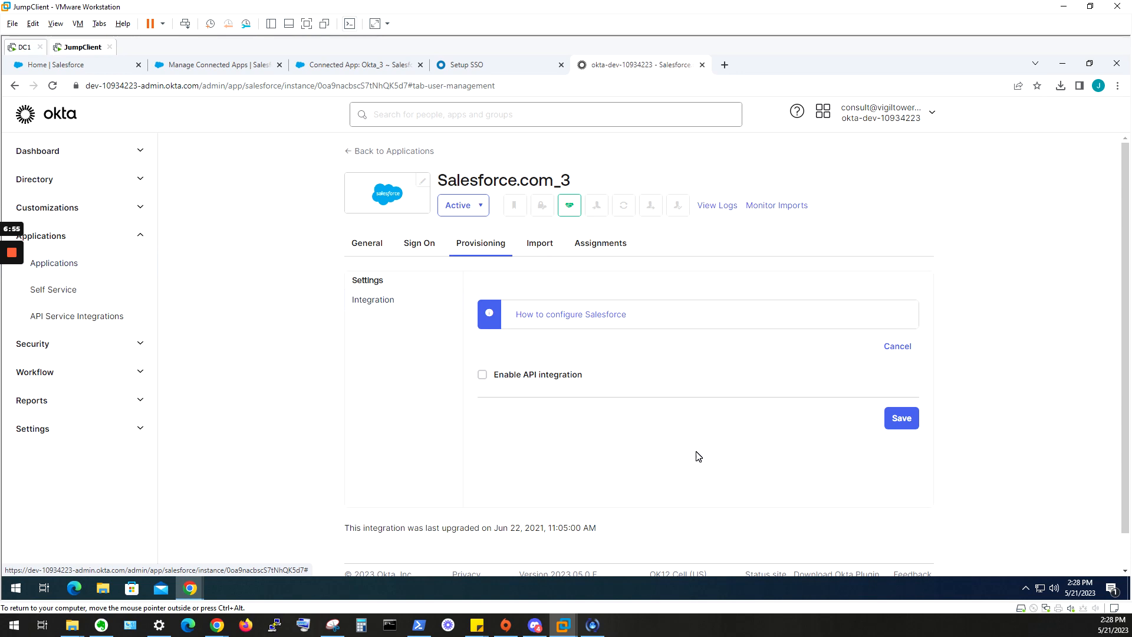
click(482, 375)
scroll(707, 389, down, 3)
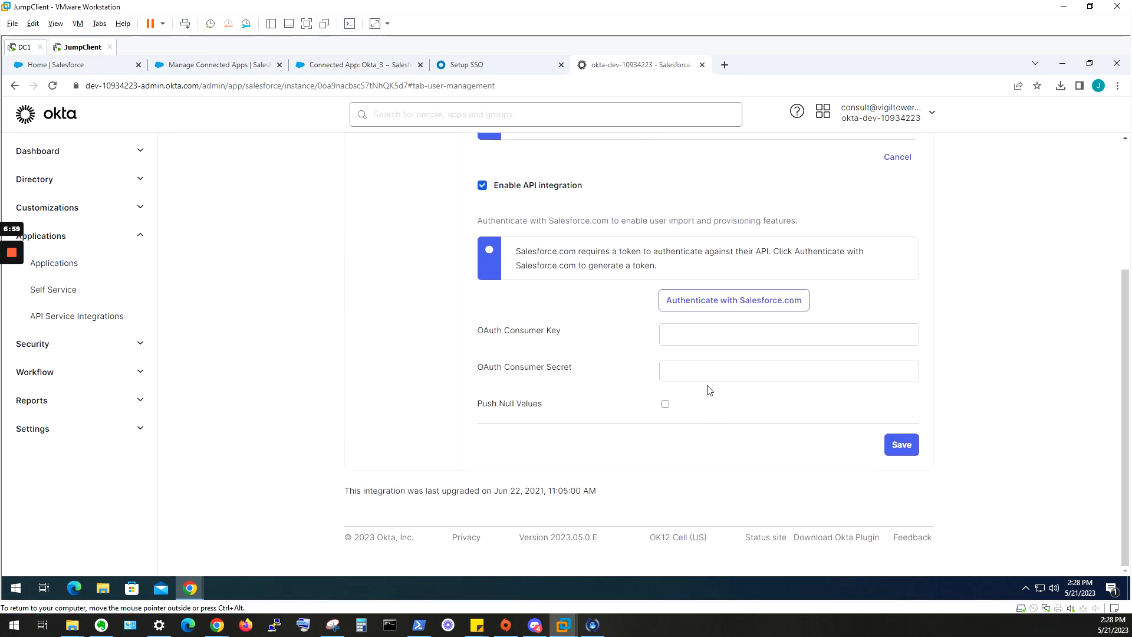
key(ctrl+v)
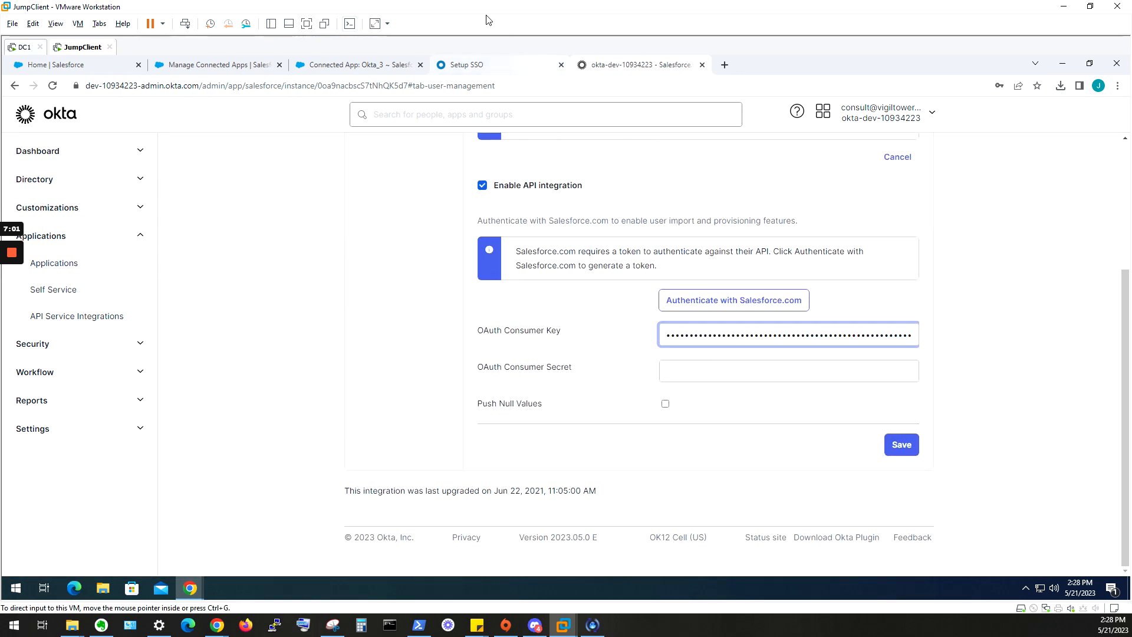
- Copy the Okta_3 connected app's consumer secret and paste it as the OAuth Consumer Secret in Okta's provisioning settings
click(361, 65)
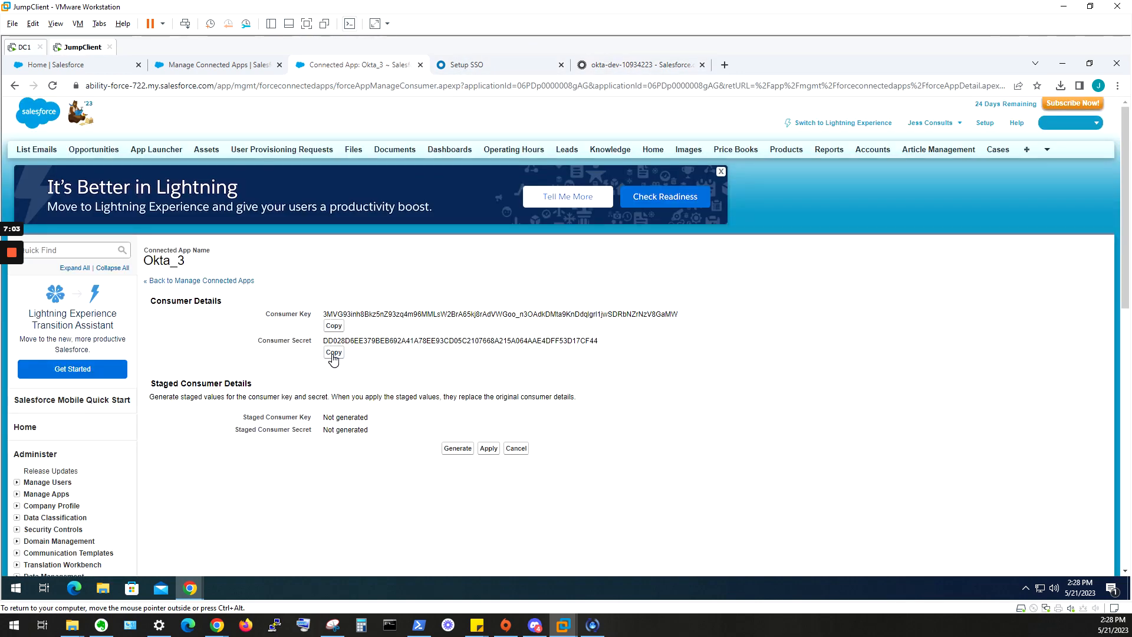
click(616, 64)
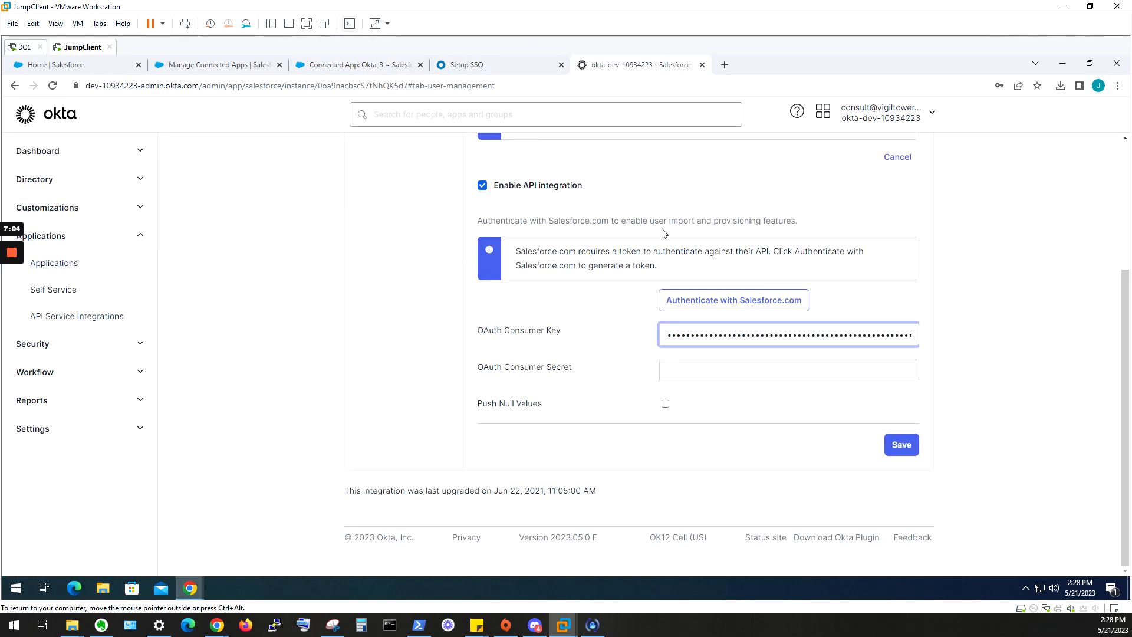
click(690, 368)
key(ctrl+v)
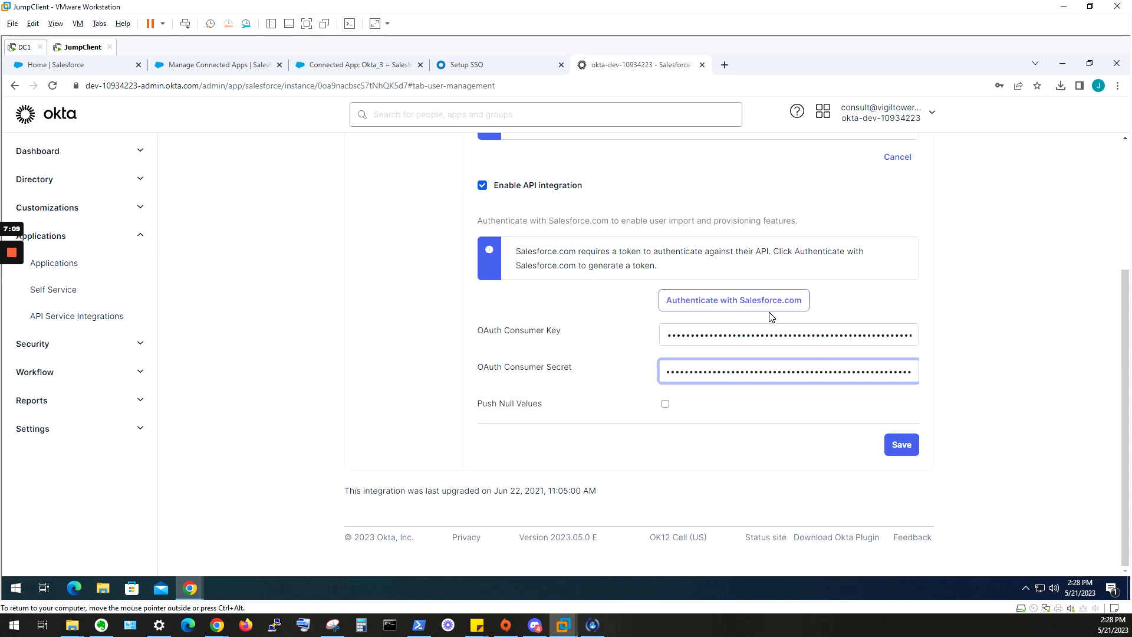
- Try to authenticate with Salesforce.com and save the API integration of the Salesforce.com_3 app
click(790, 308)
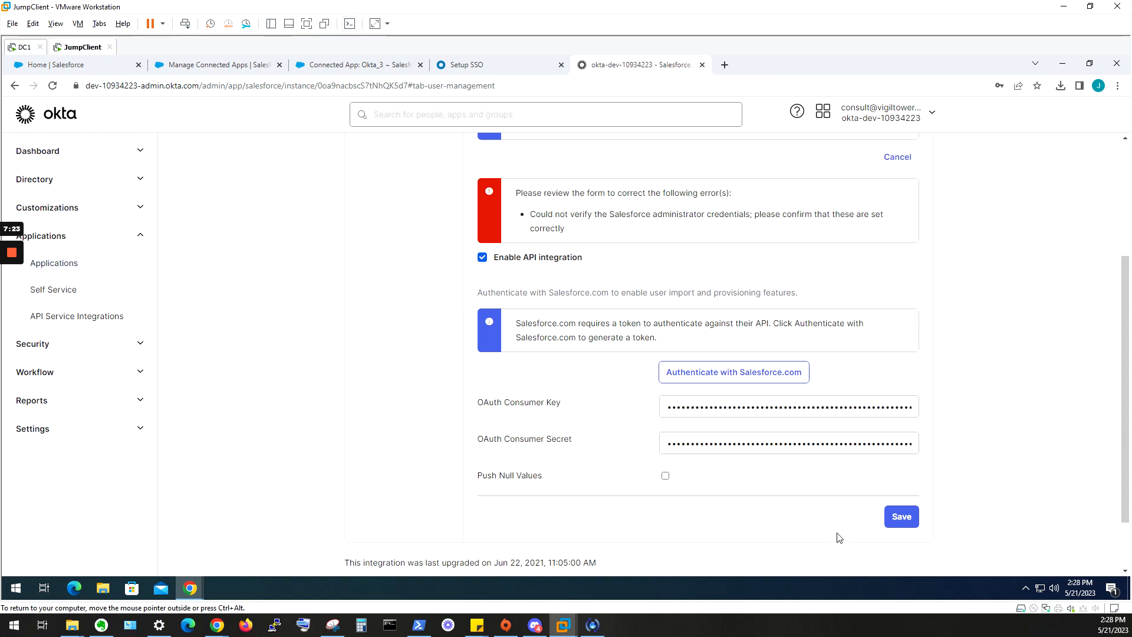
click(888, 442)
click(941, 463)
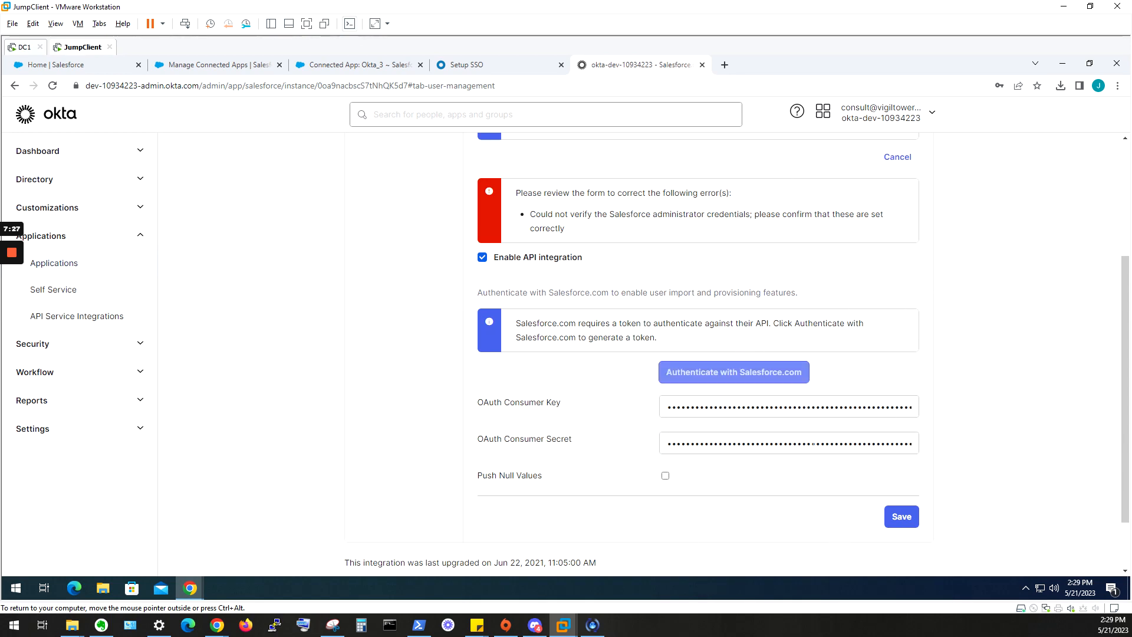
click(904, 520)
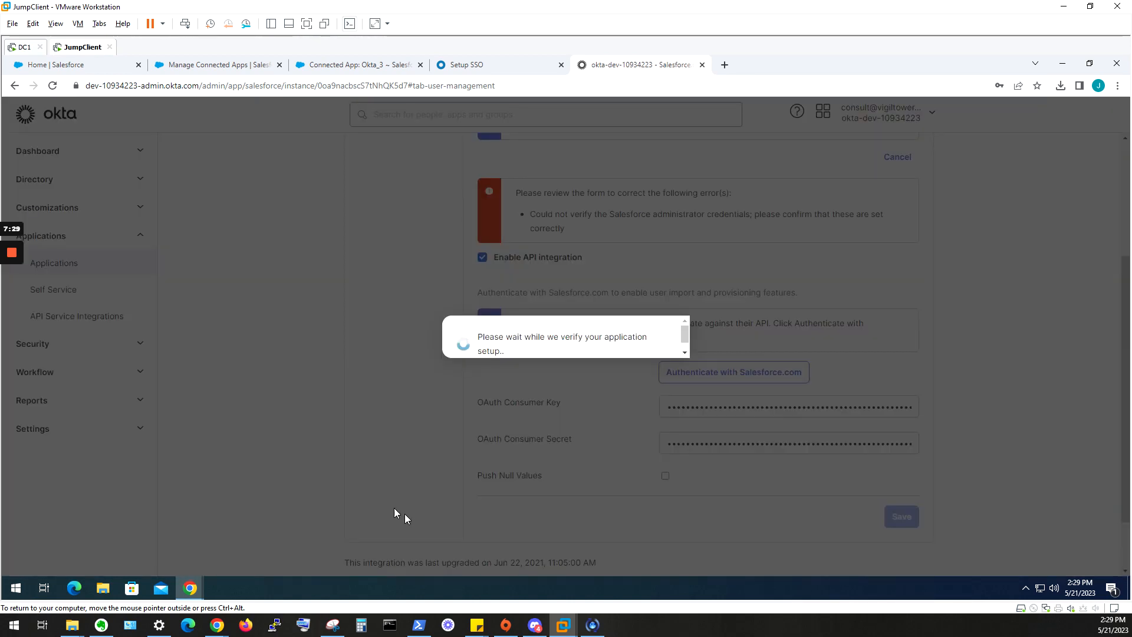
- Examine the provisioning settings of the Salesforce.com (2) application in Okta
click(107, 273)
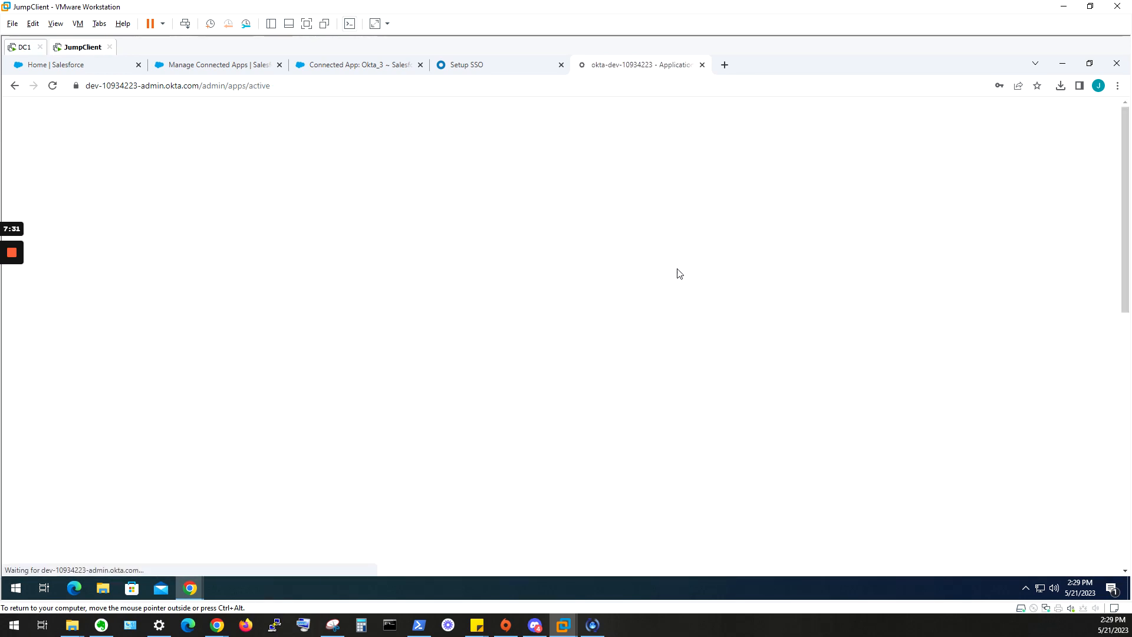
scroll(635, 467, down, 2)
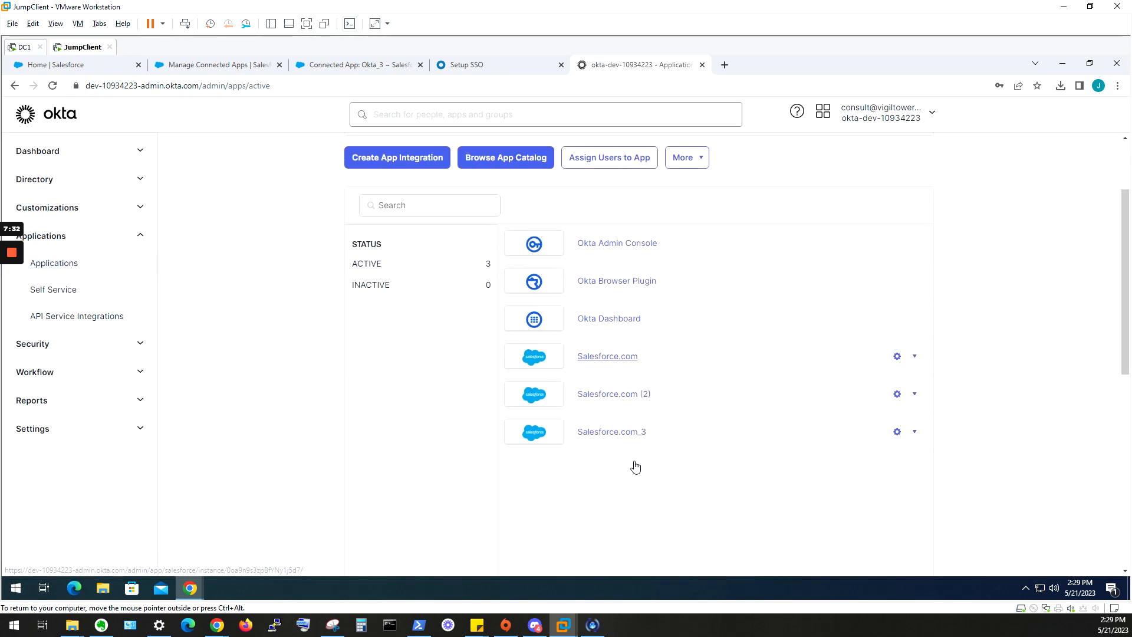
click(624, 392)
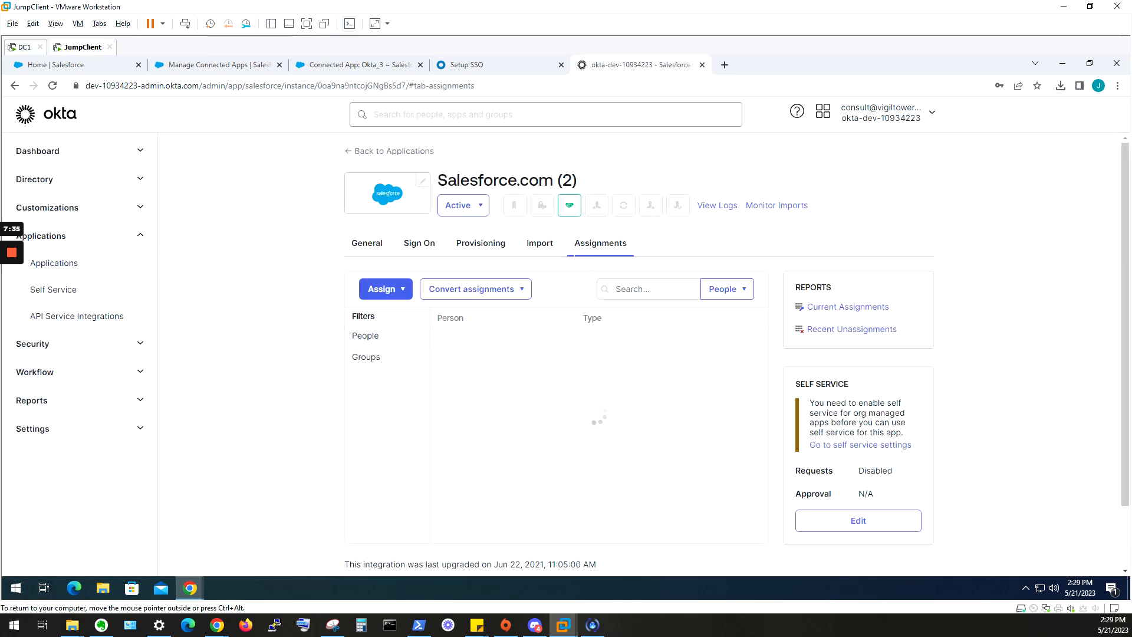
click(484, 254)
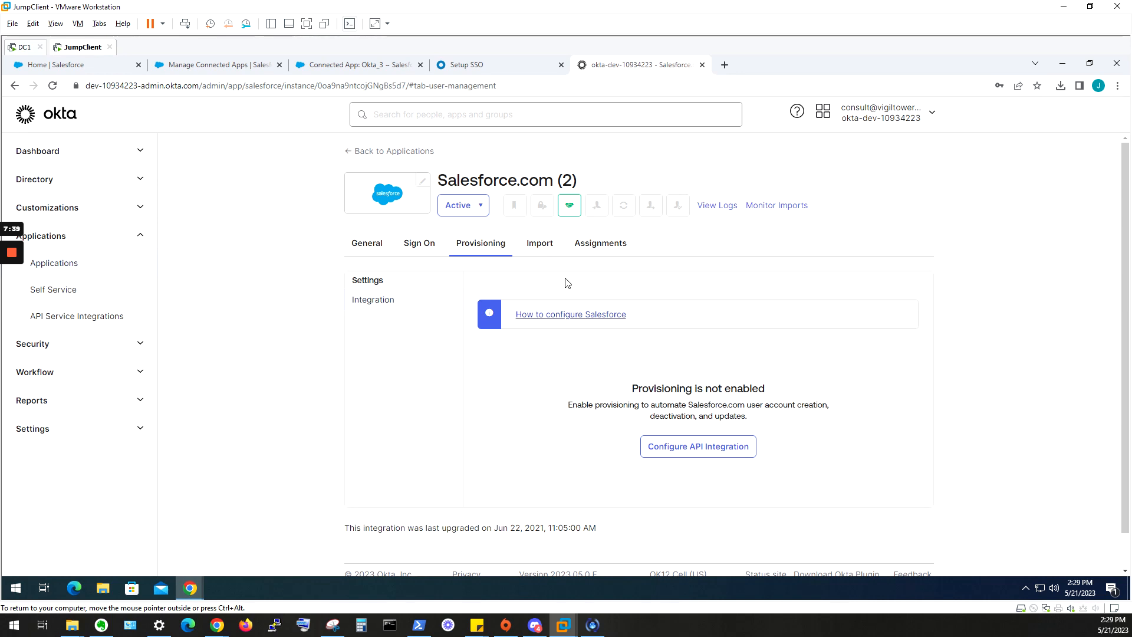
- Edit the Salesforce.com app's Provisioning to App settings and save them with Create Users and Deactivate Users enabled
click(95, 269)
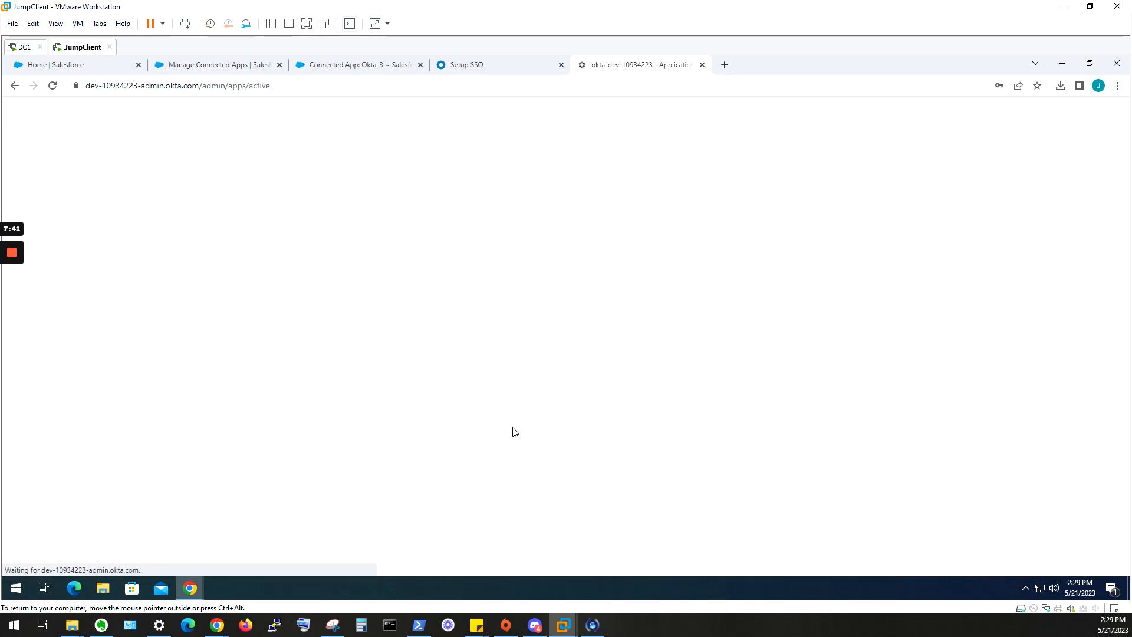
click(623, 469)
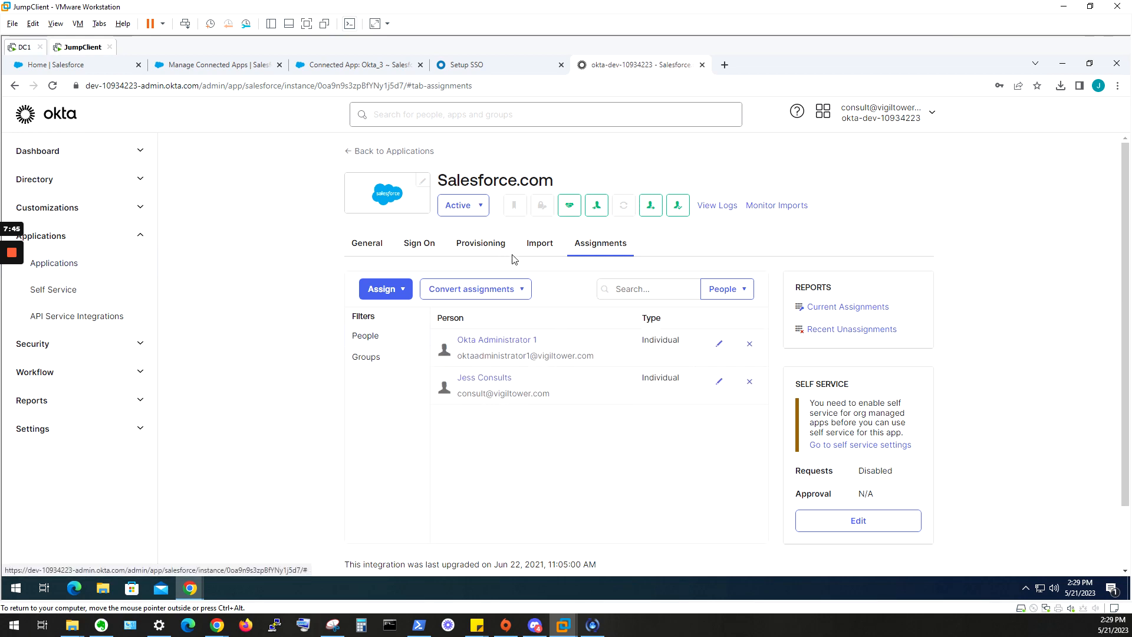
click(481, 243)
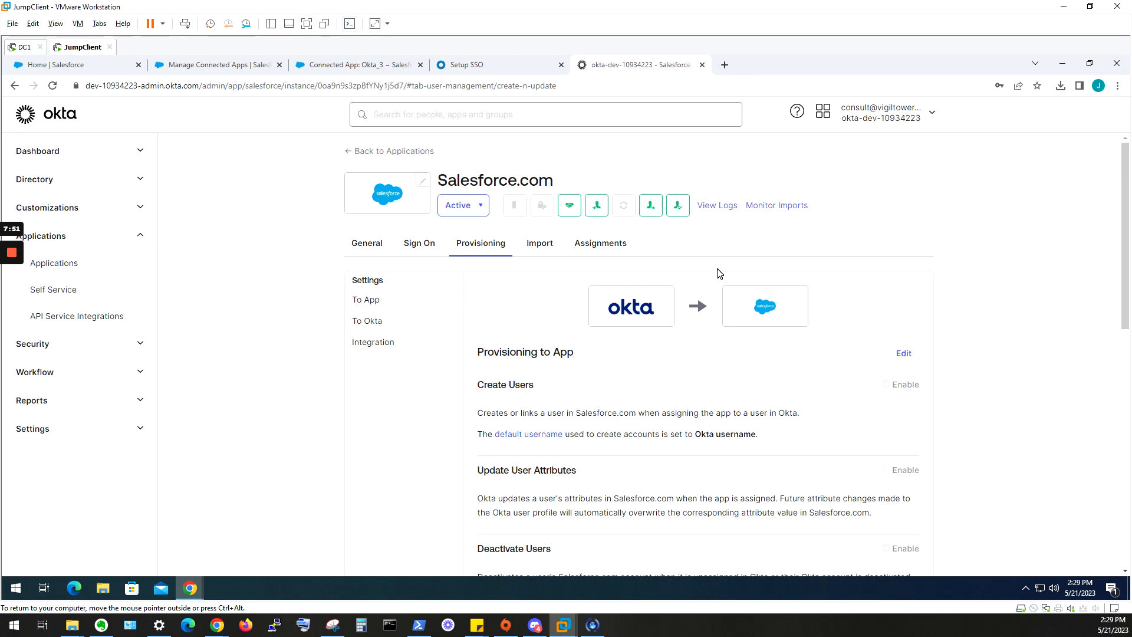
click(903, 352)
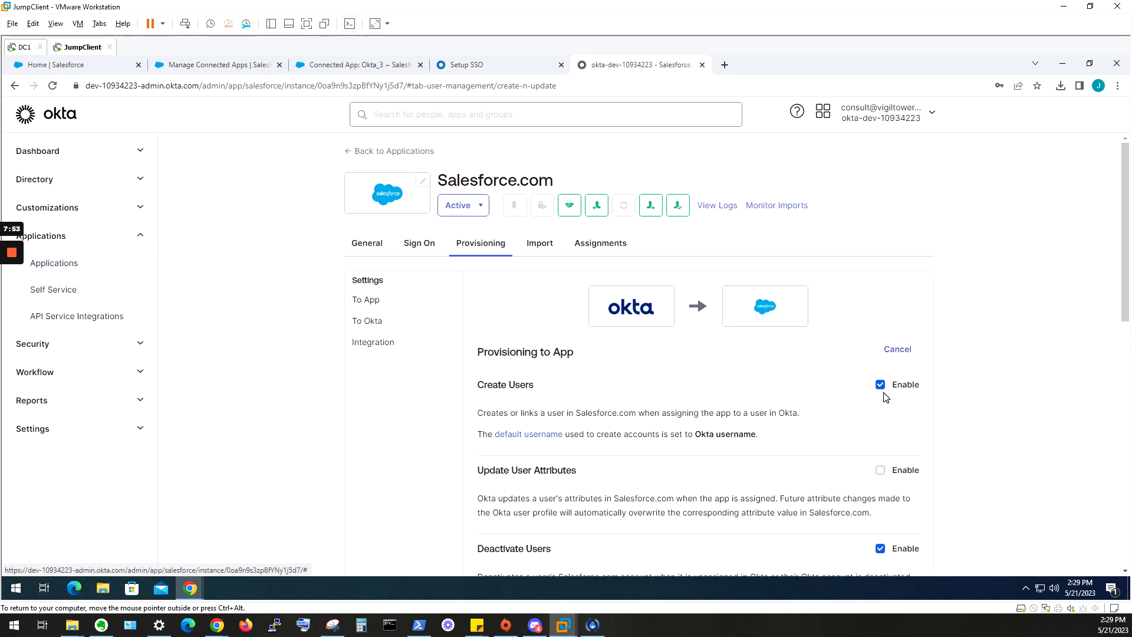
scroll(884, 389, down, 4)
scroll(890, 354, up, 3)
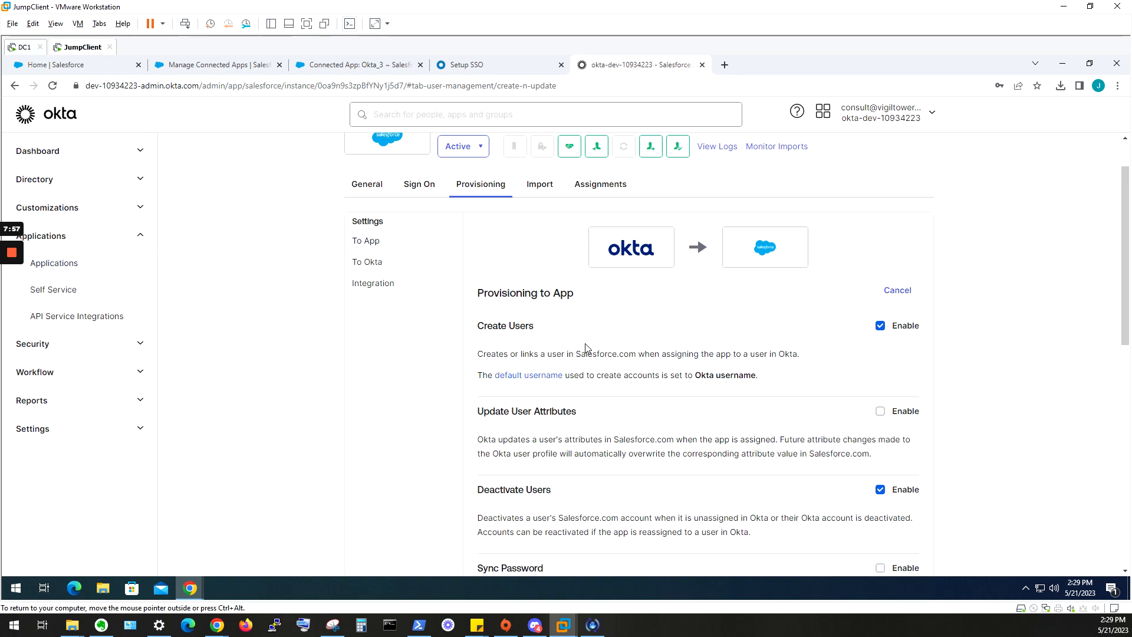
scroll(684, 361, down, 2)
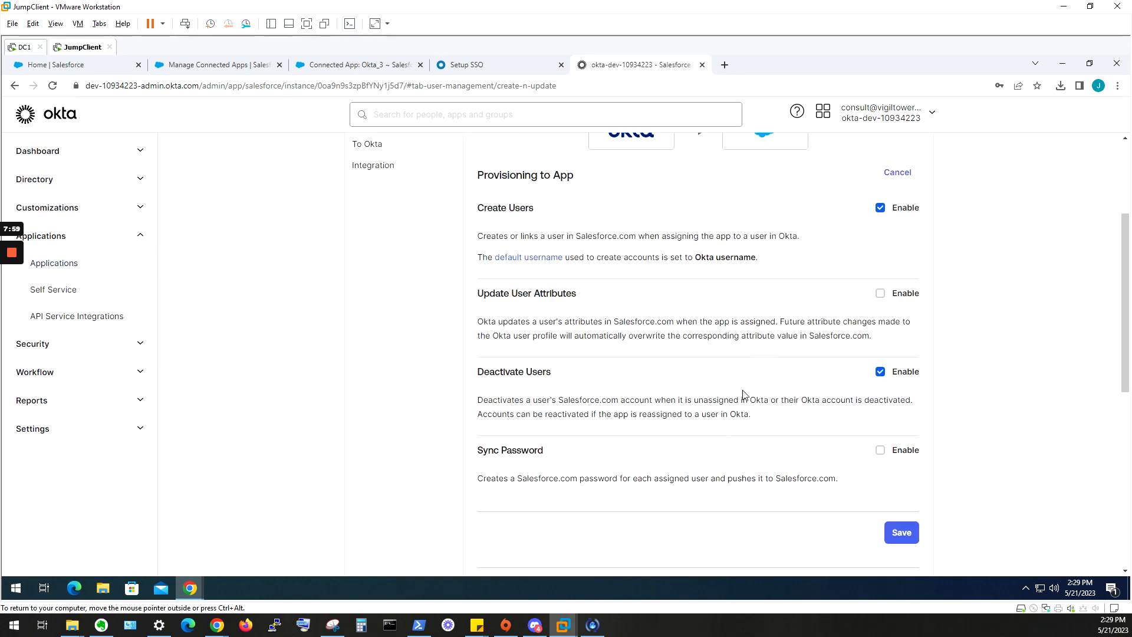
click(887, 534)
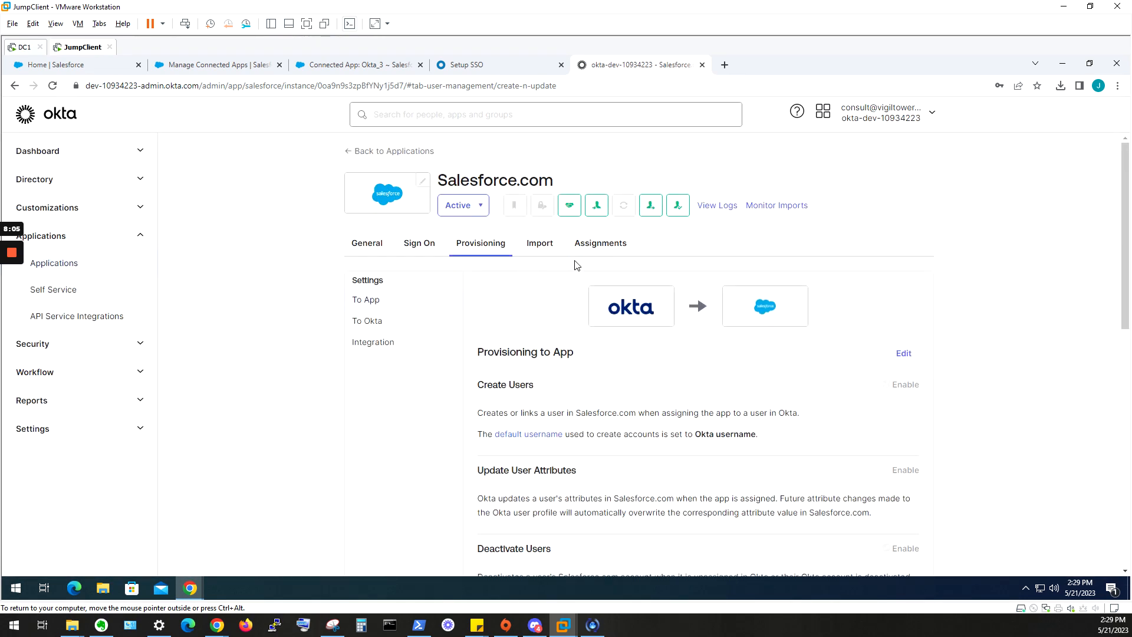
- Open the administrator account in the People directory to review its assigned applications
click(140, 180)
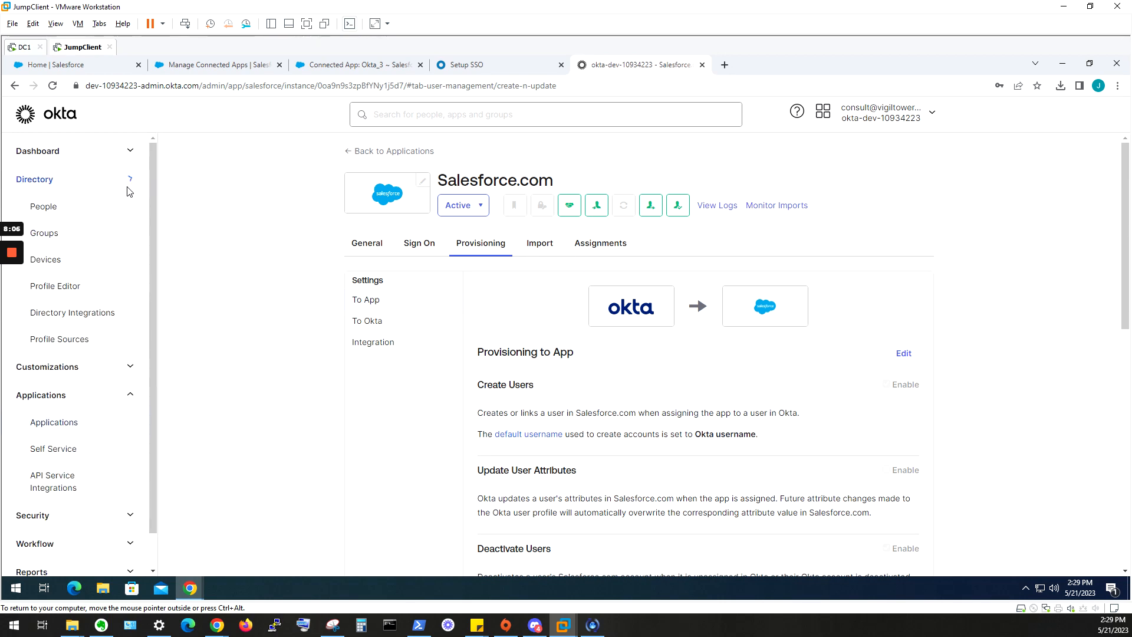
click(70, 214)
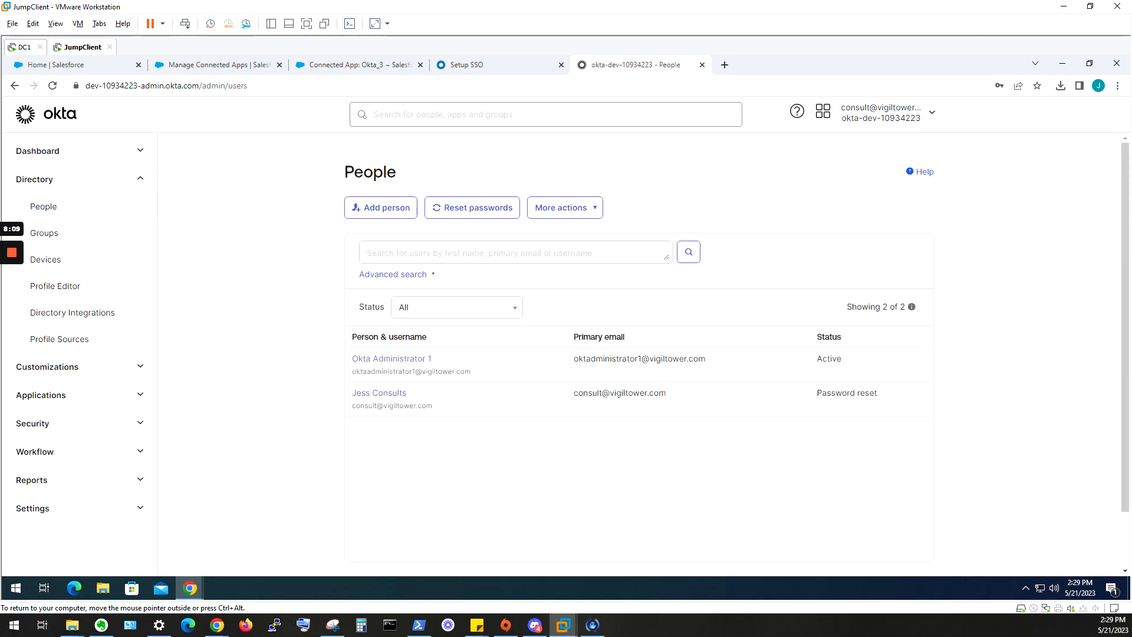
click(429, 361)
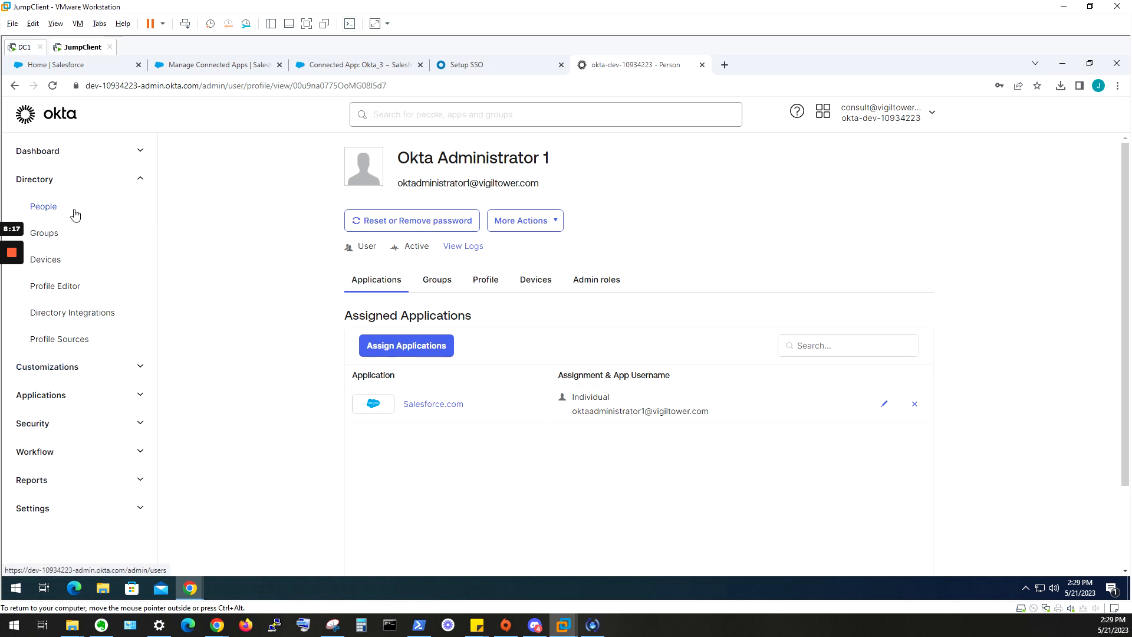
- Open the Salesforce.com app's assignments, check which people can be assigned to it, and close the Assign Salesforce.com to People dialog
click(139, 397)
click(114, 417)
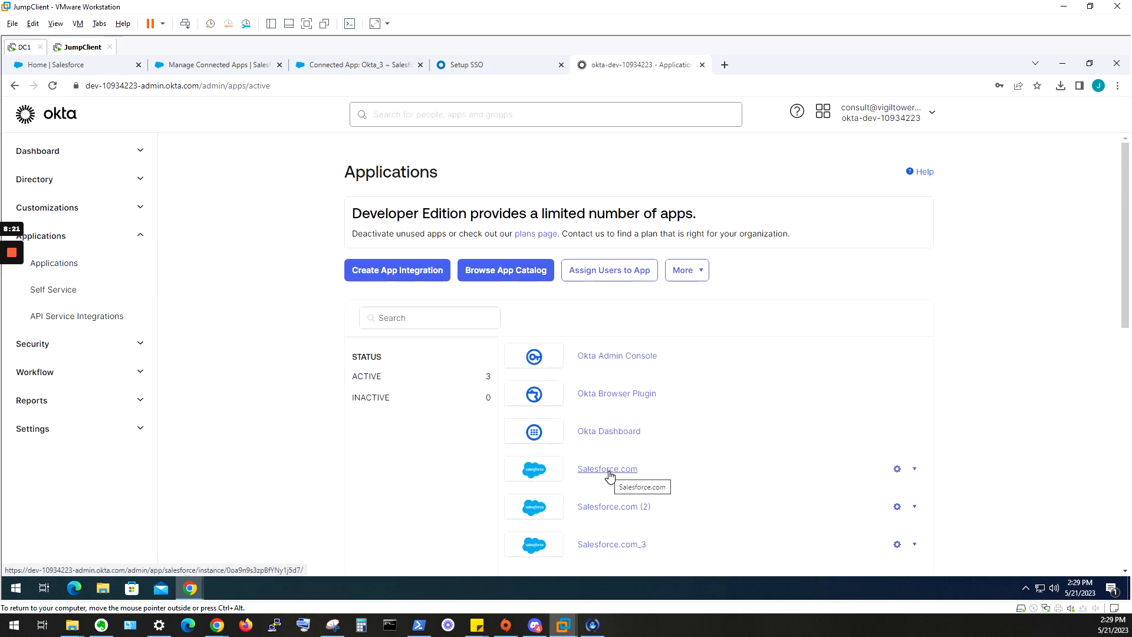
click(609, 472)
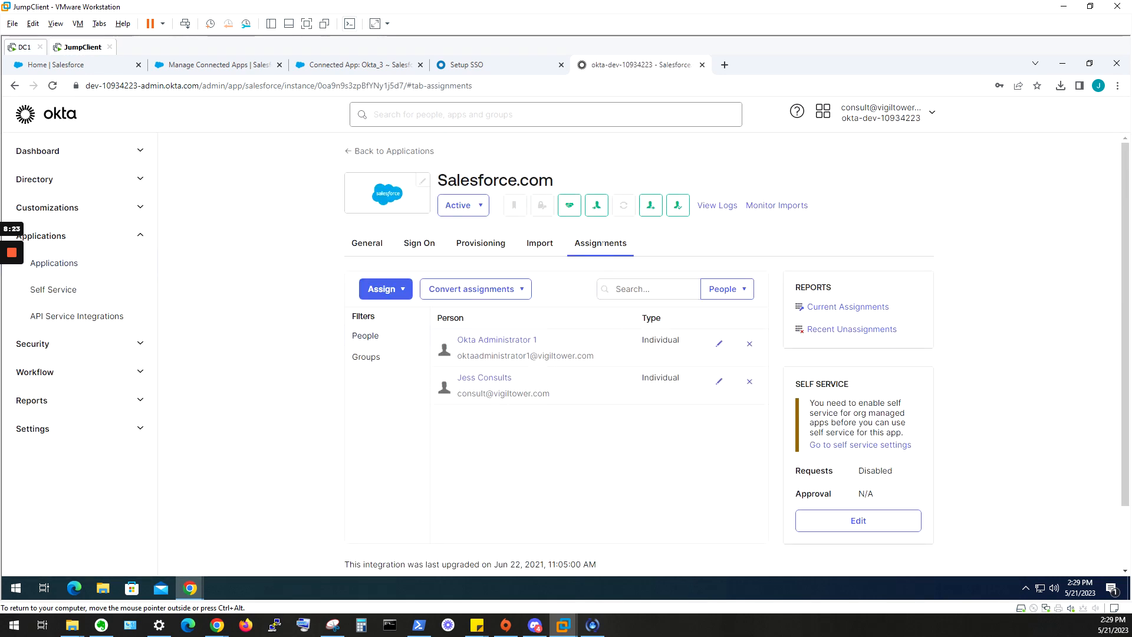
click(383, 288)
click(396, 311)
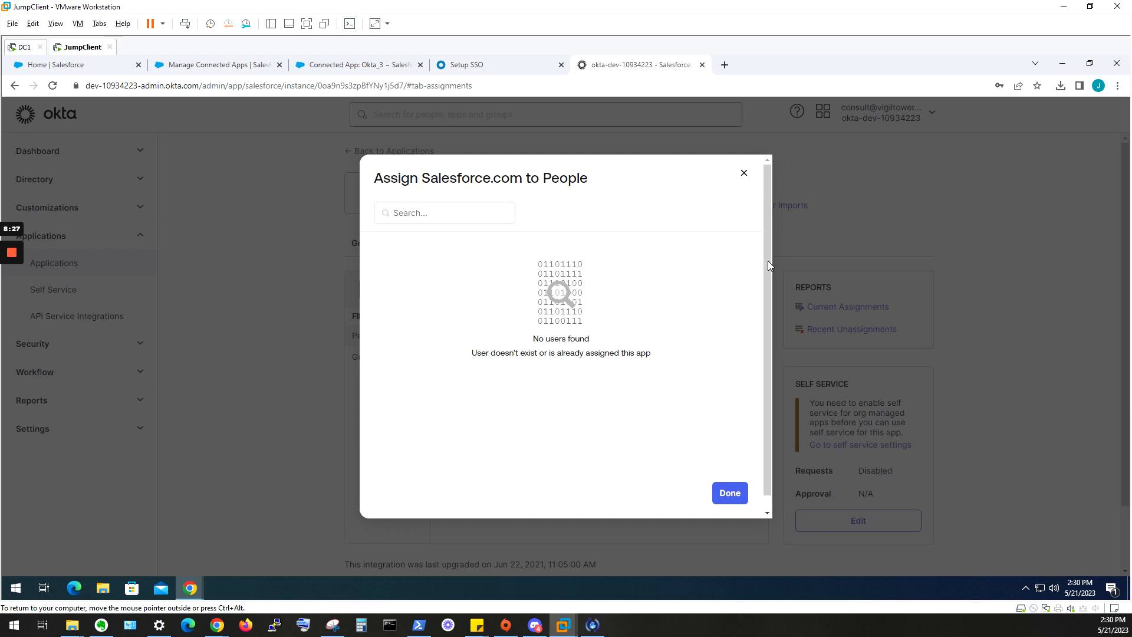
click(744, 172)
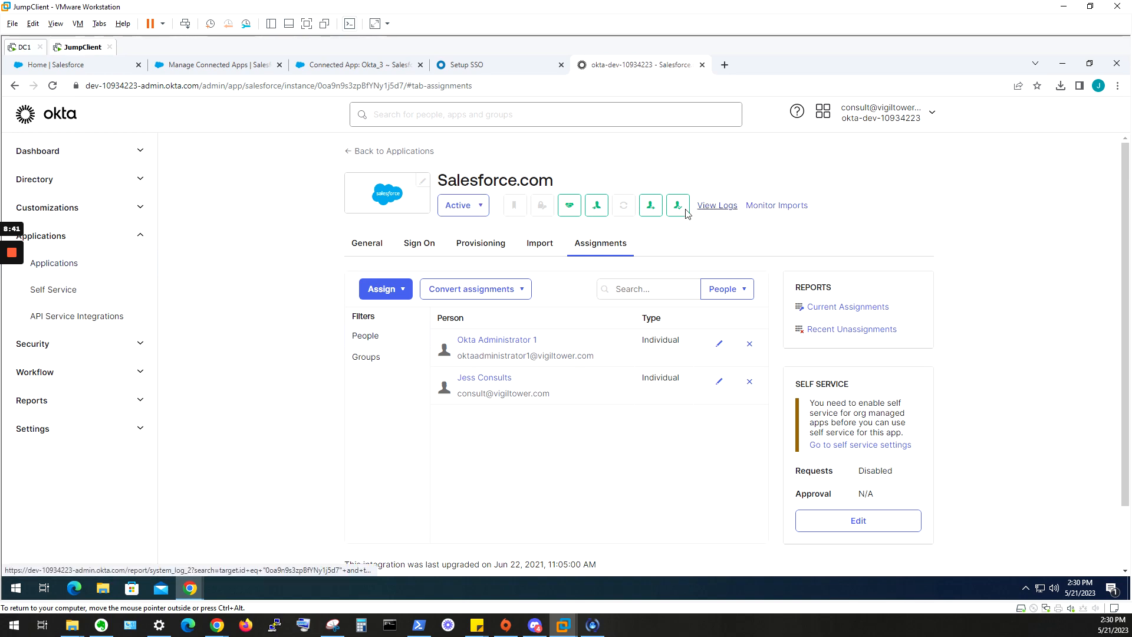
- Switch to the incognito browser window, sign out of the Okta dashboard and sign back in with the administrator's account password
mouse_move(198, 590)
click(277, 543)
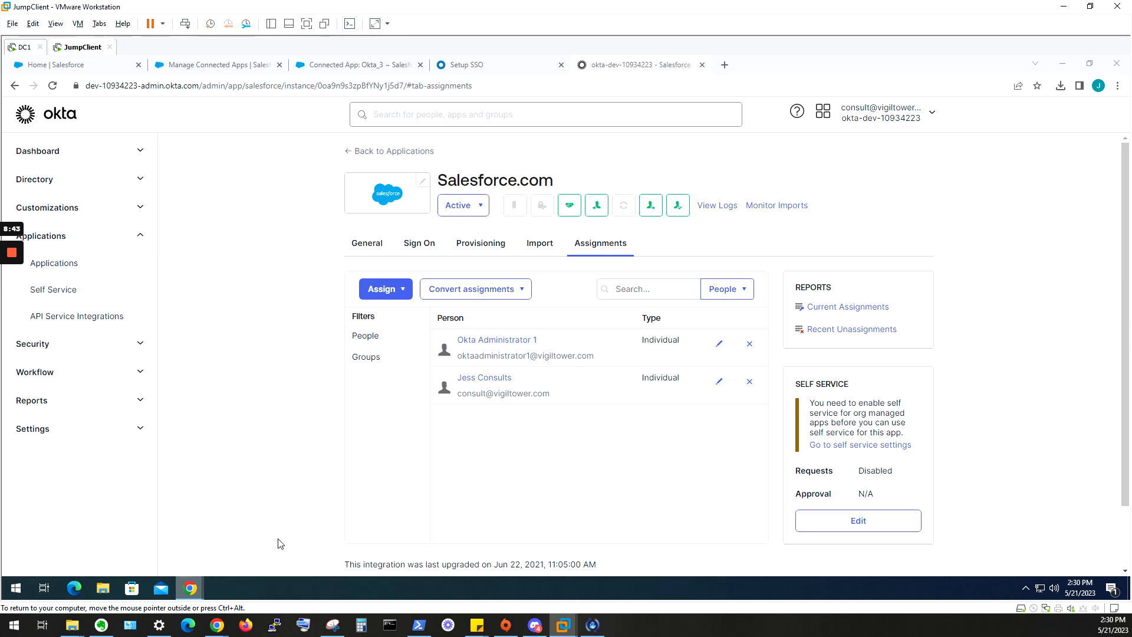
click(1027, 122)
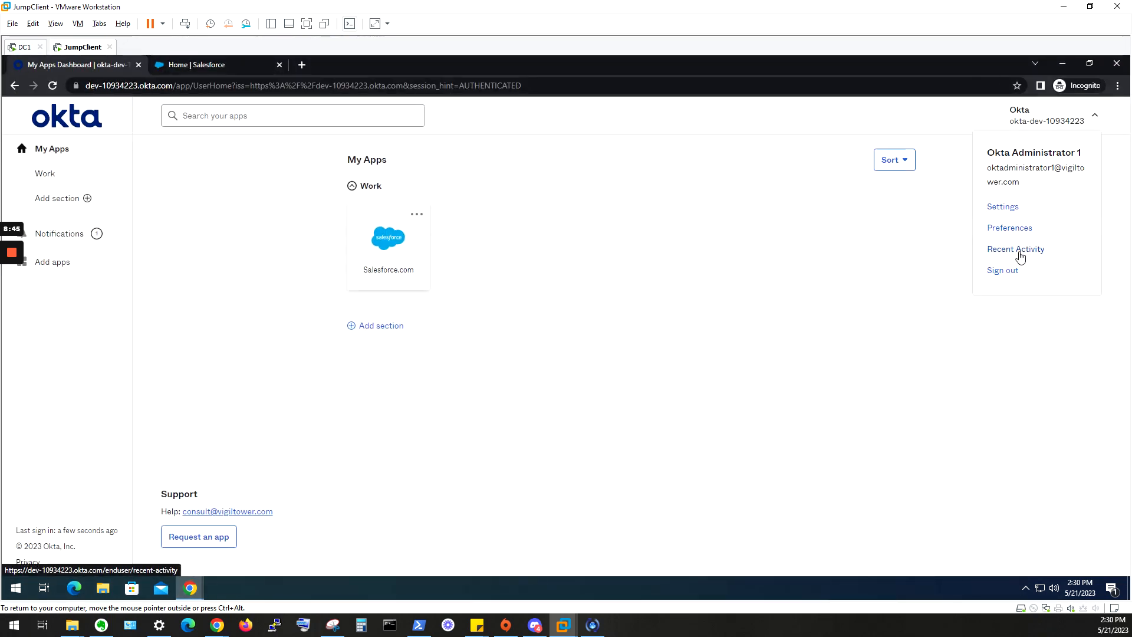
click(1010, 270)
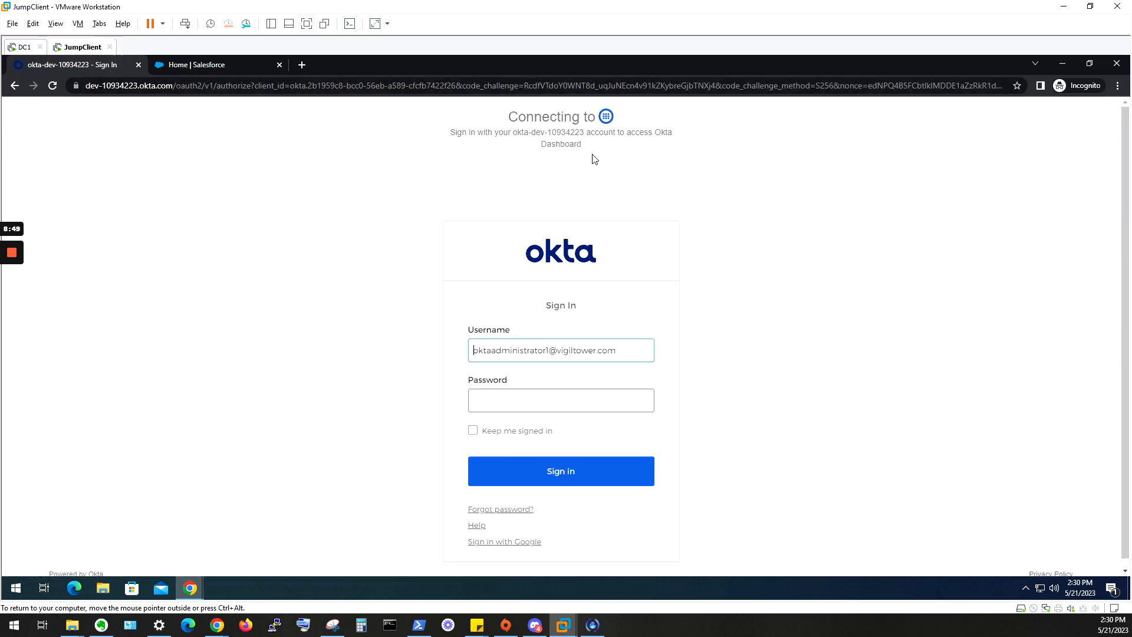
click(599, 389)
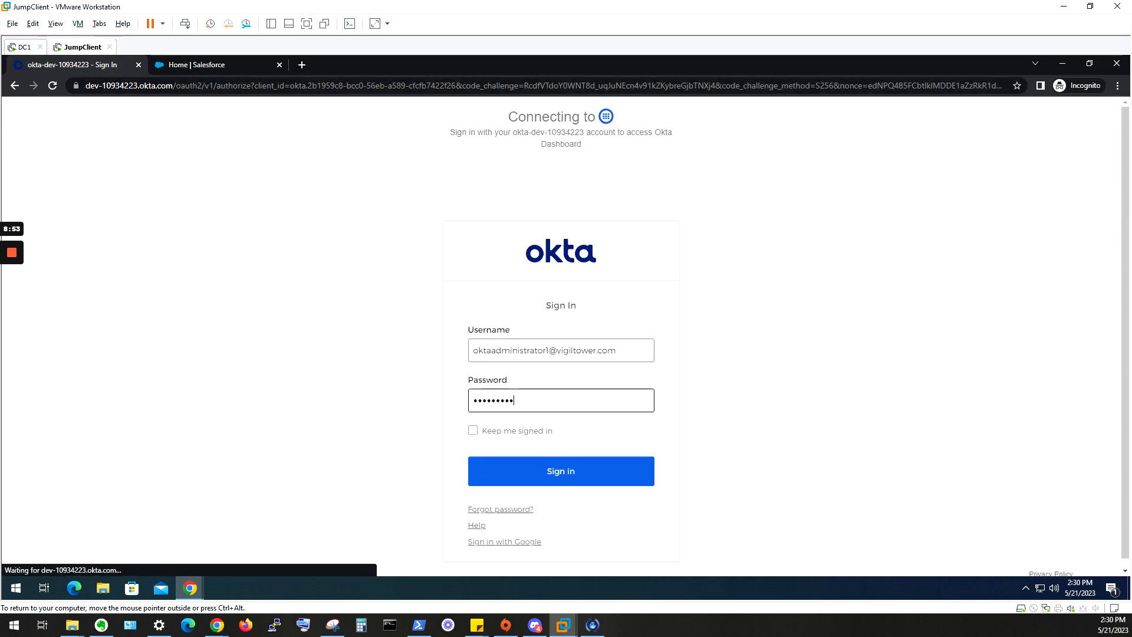
key(Return)
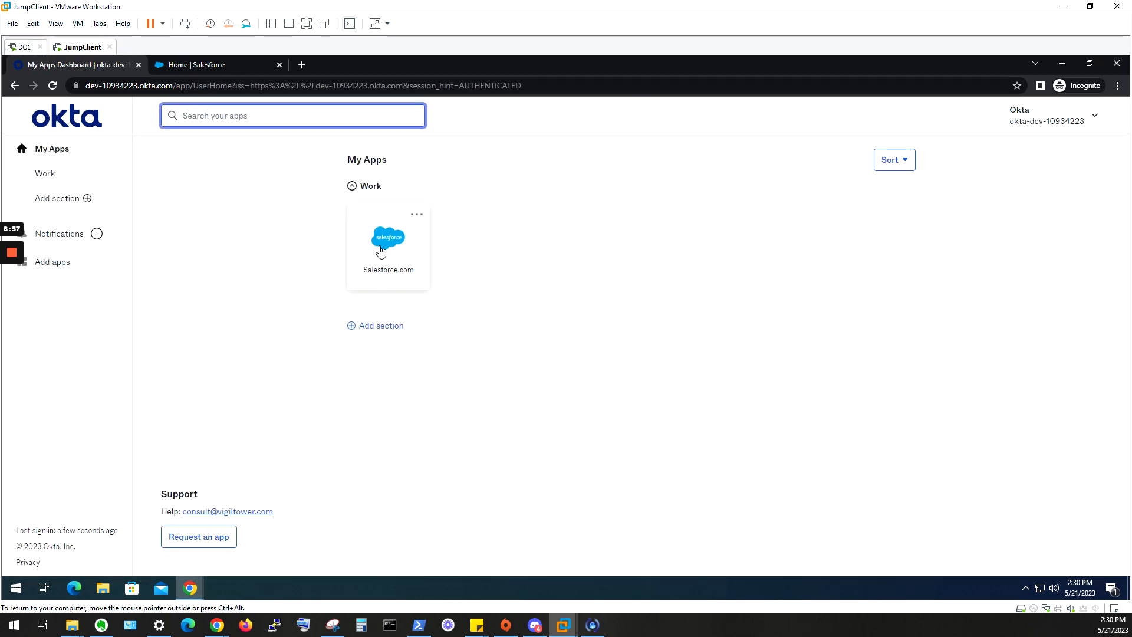
- Log the administrator out of Salesforce, close that browser tab, and sign out of the Okta dashboard
click(197, 64)
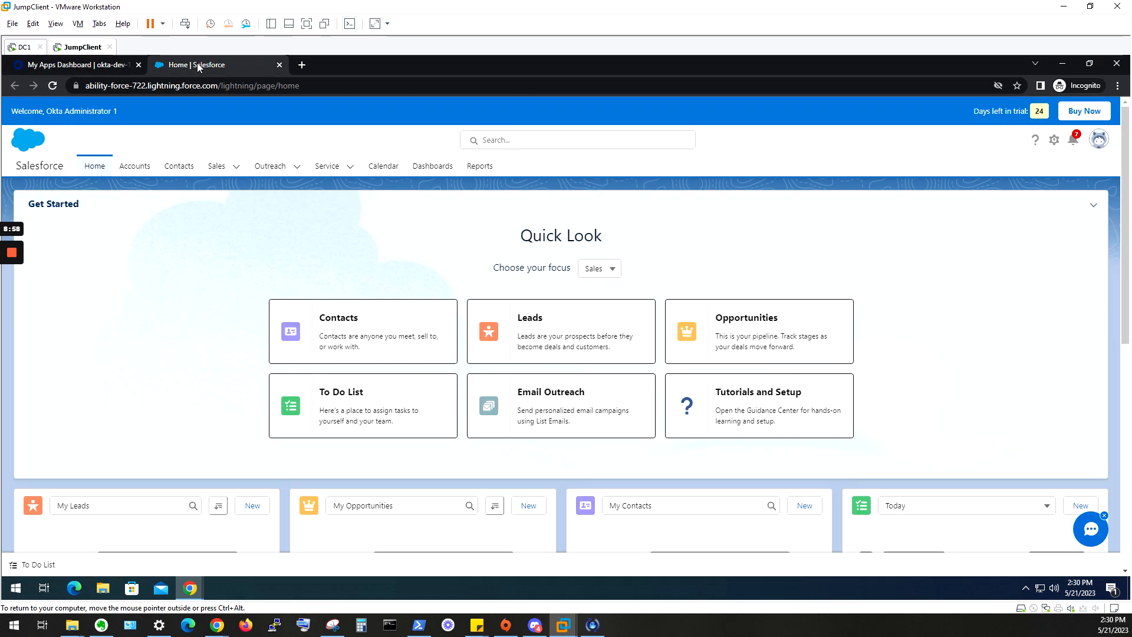
click(1094, 142)
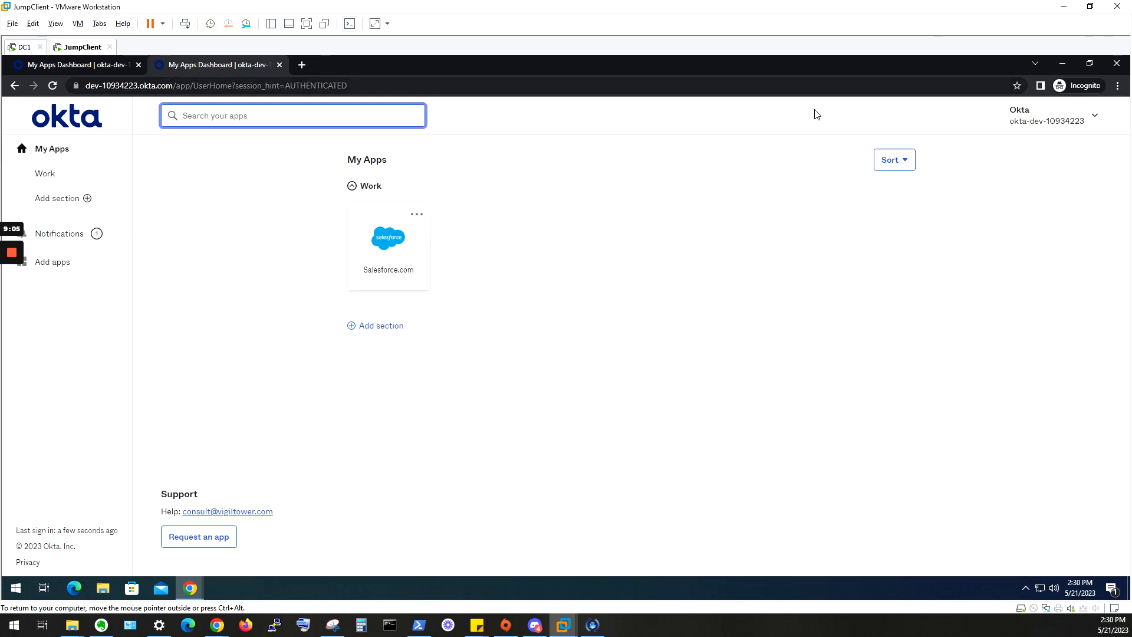
click(507, 86)
text(sa)
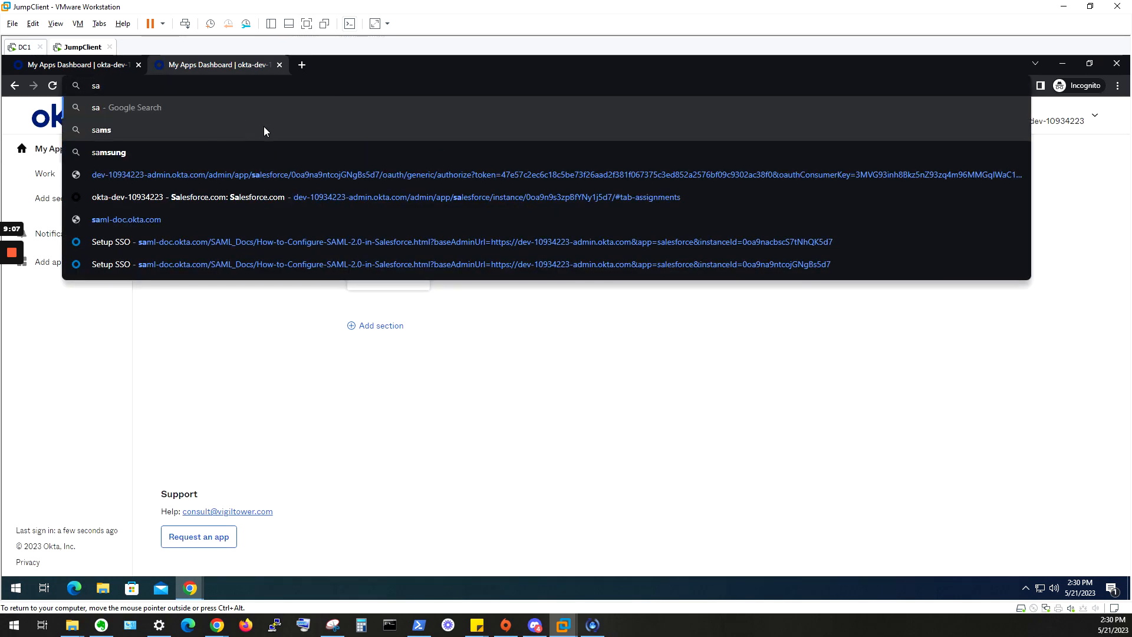
key(ctrl+w)
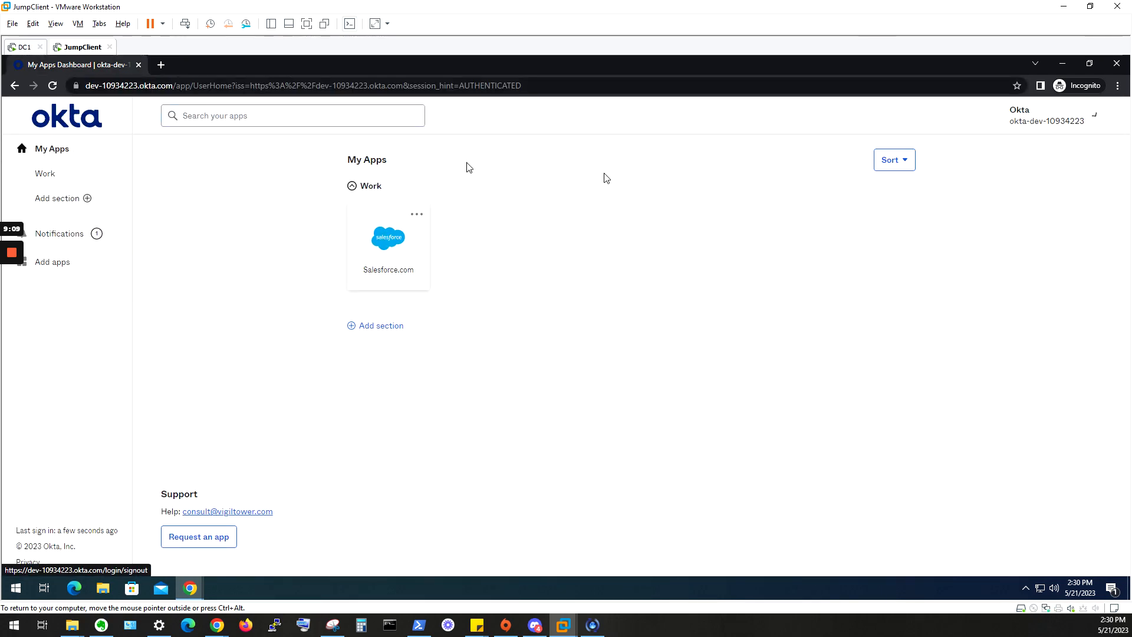
click(177, 86)
text(sa)
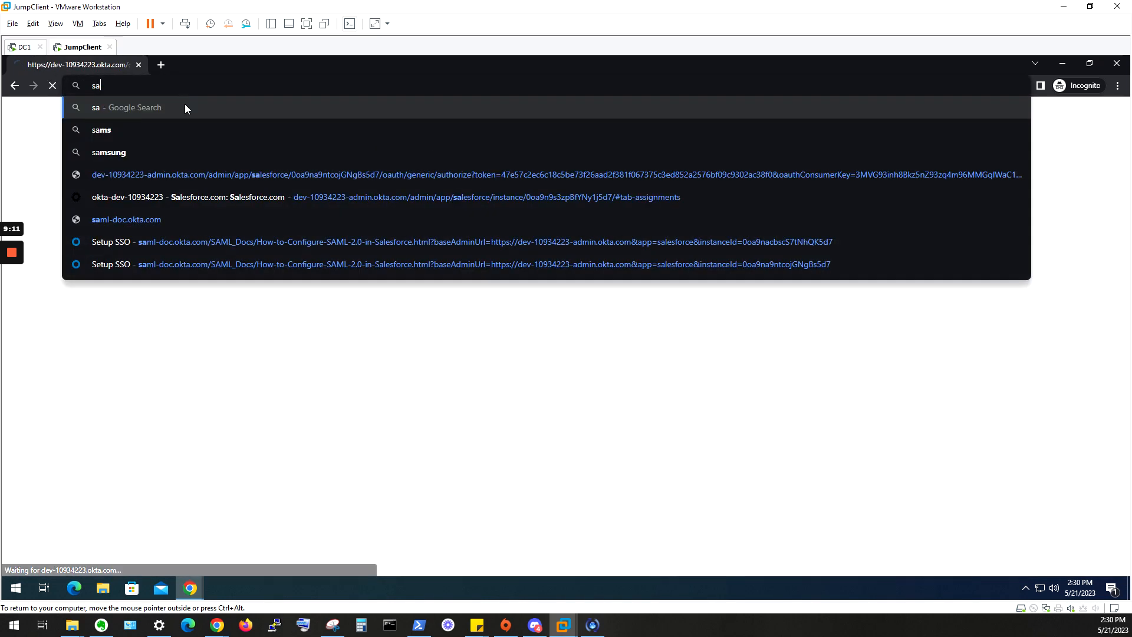
click(281, 363)
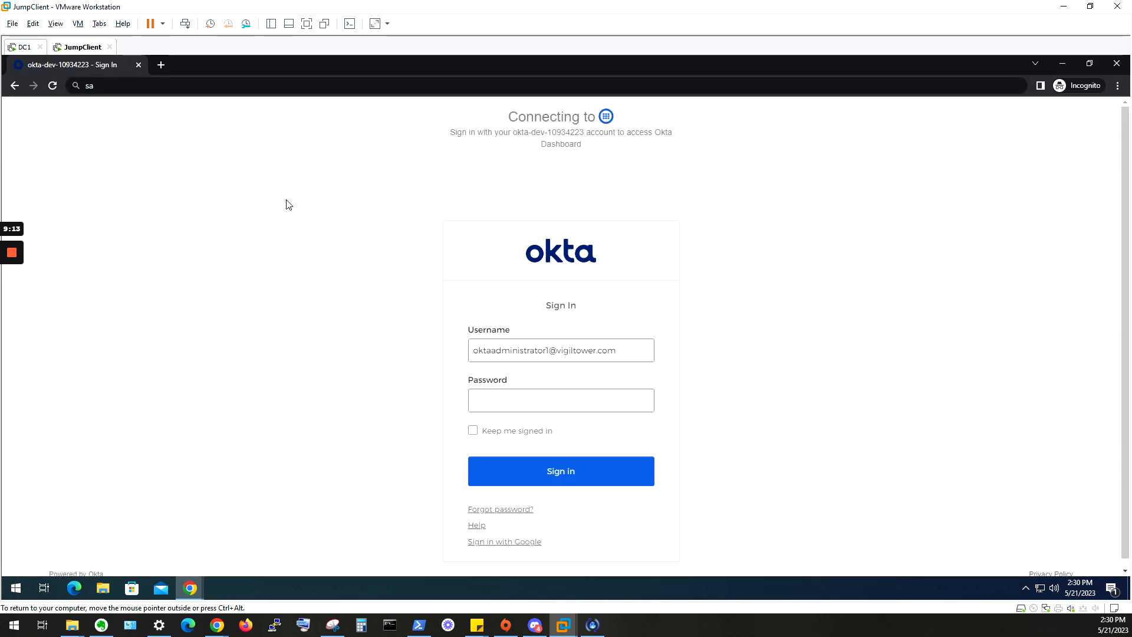
- Switch to the regular browser window and copy the domain ability-force-722.lightning.force.com from the Salesforce Home page's address
key(alt+Tab)
click(193, 68)
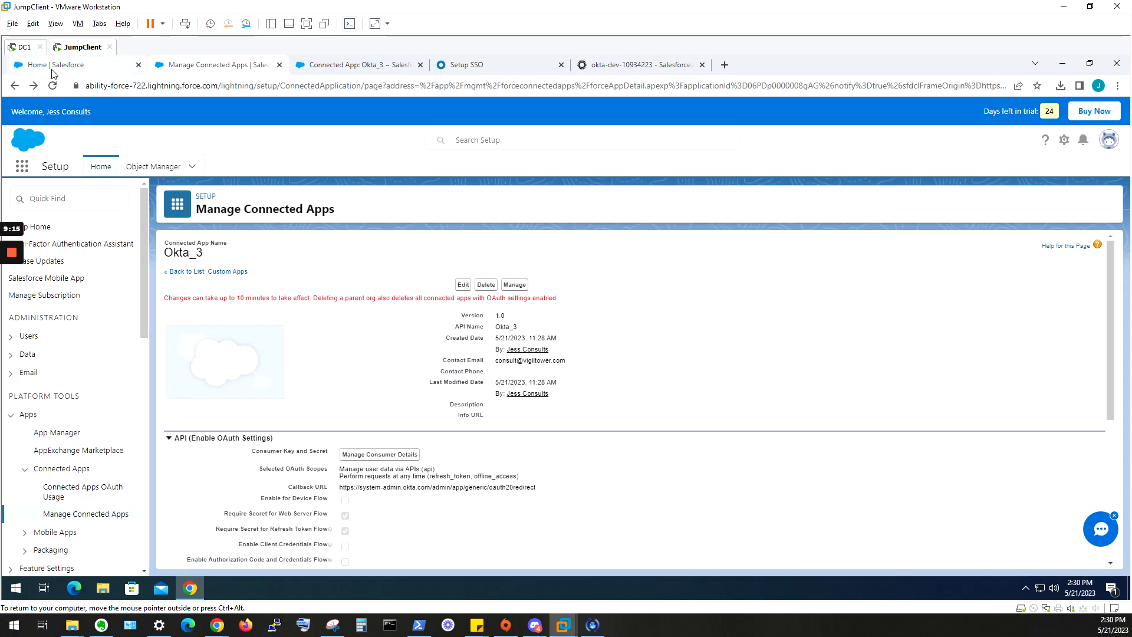
click(52, 68)
click(131, 86)
double_click(119, 87)
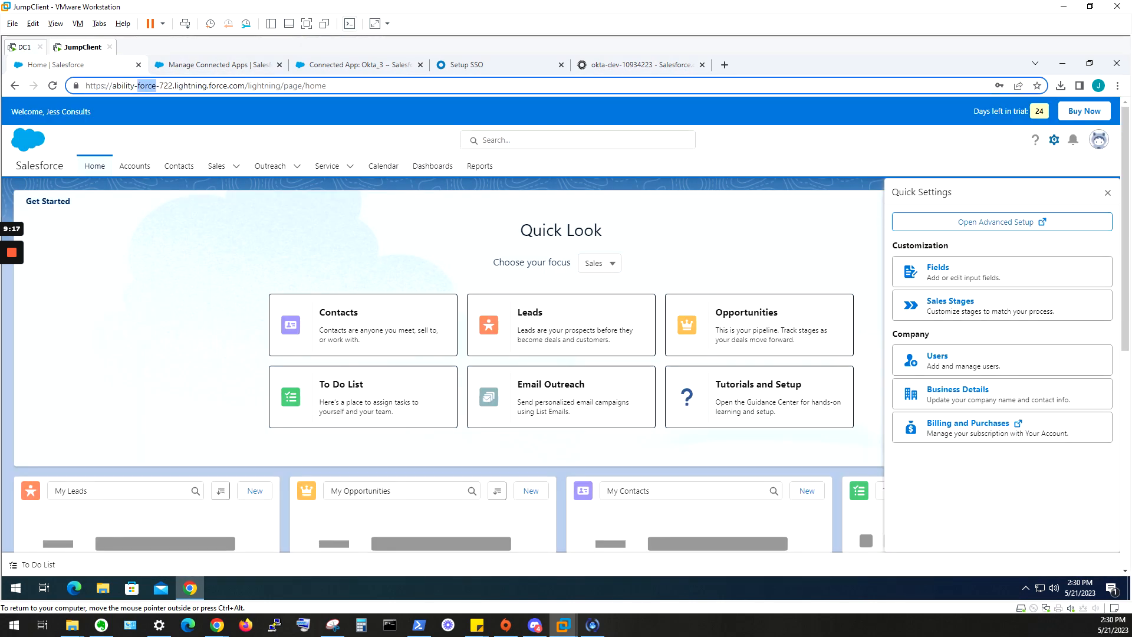
drag(113, 86, 207, 86)
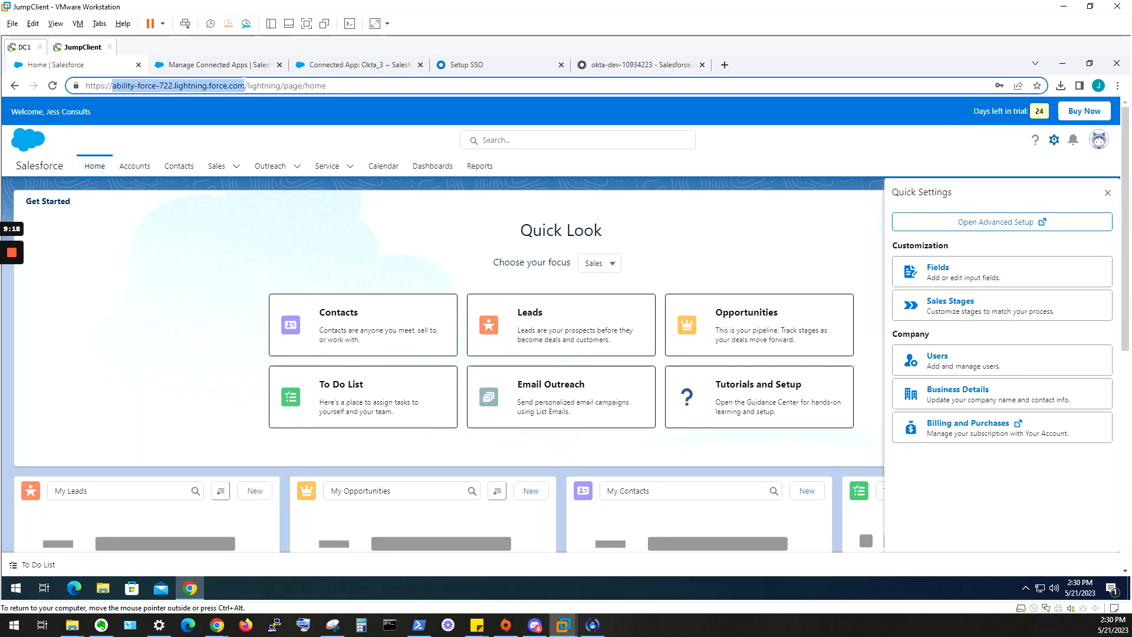
- Return to Salesforce Setup and open the My Domain page from the Company Settings
click(247, 66)
scroll(131, 343, down, 10)
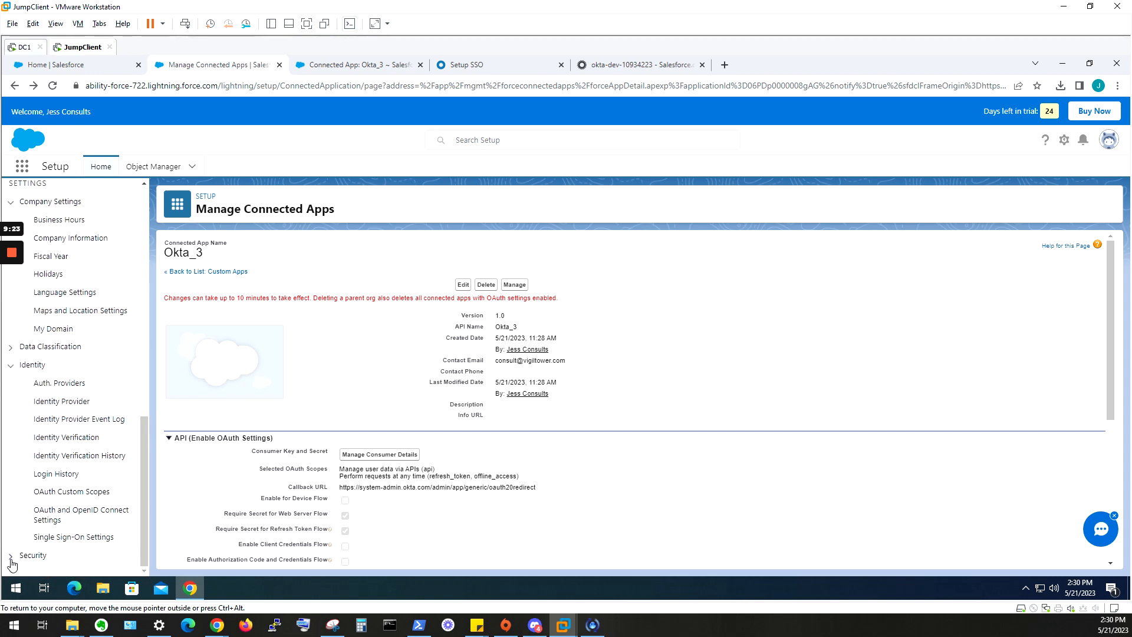
click(20, 560)
scroll(88, 559, down, 6)
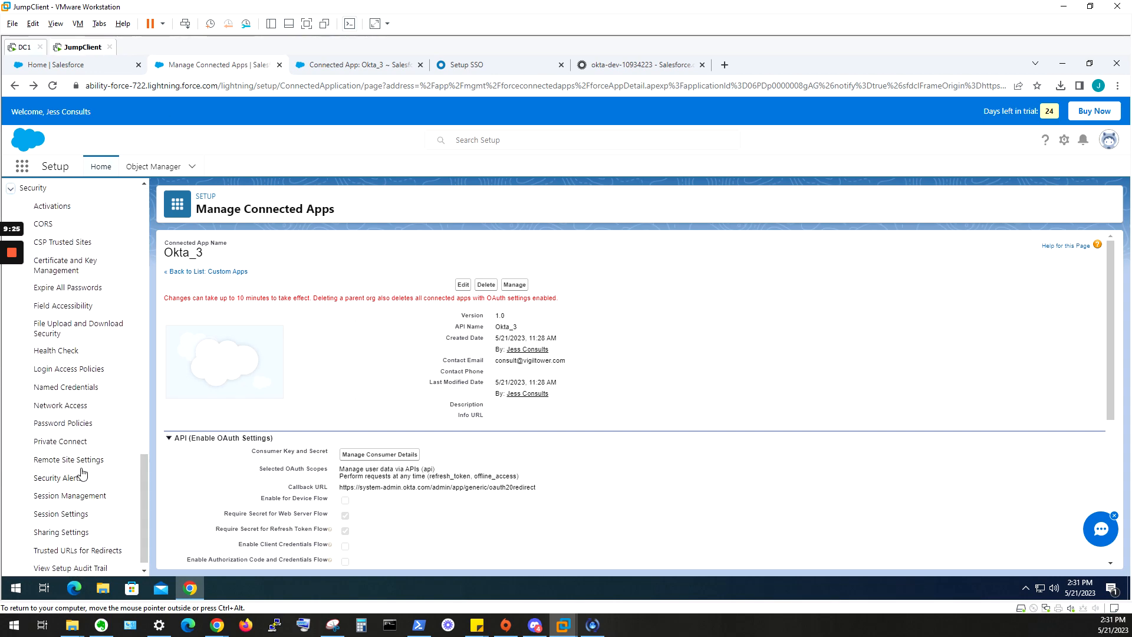
scroll(91, 342, up, 6)
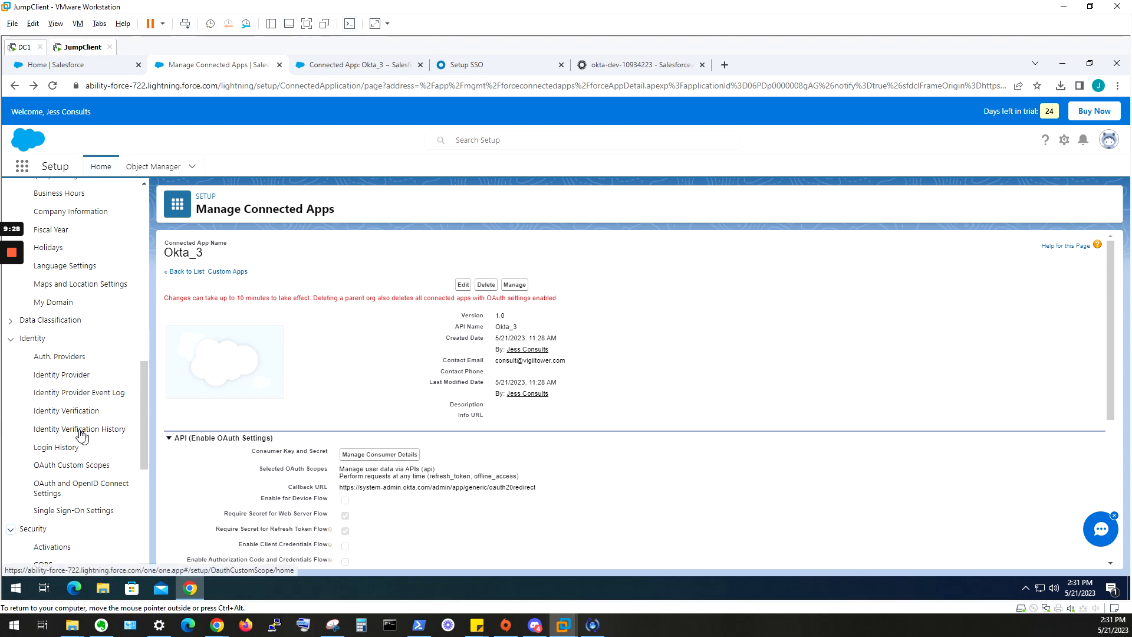
scroll(76, 448, up, 3)
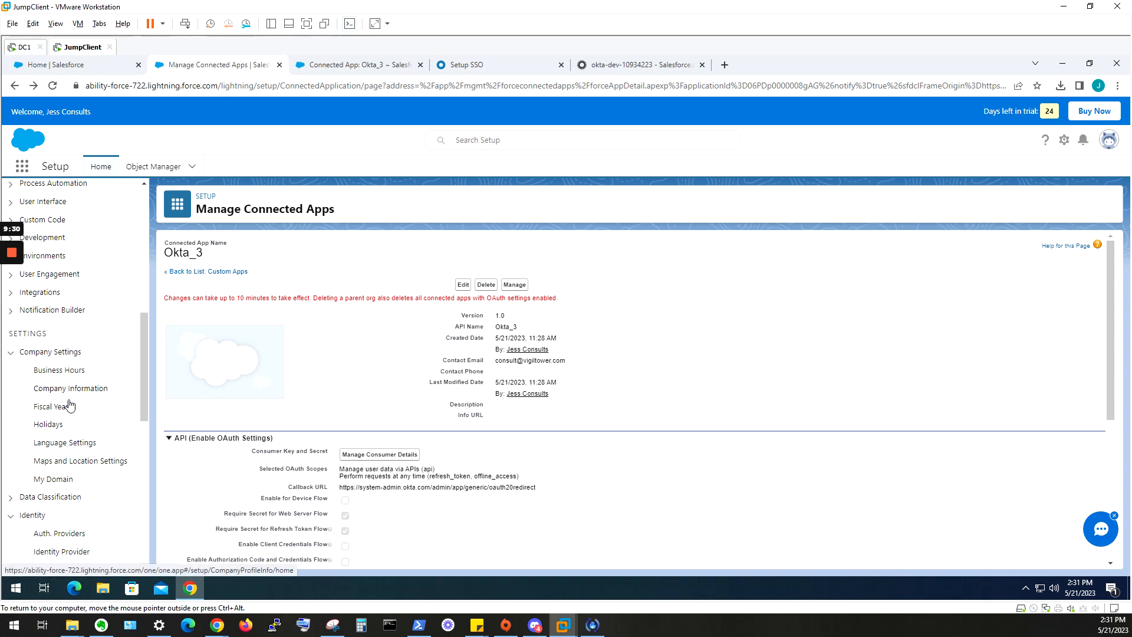
click(58, 481)
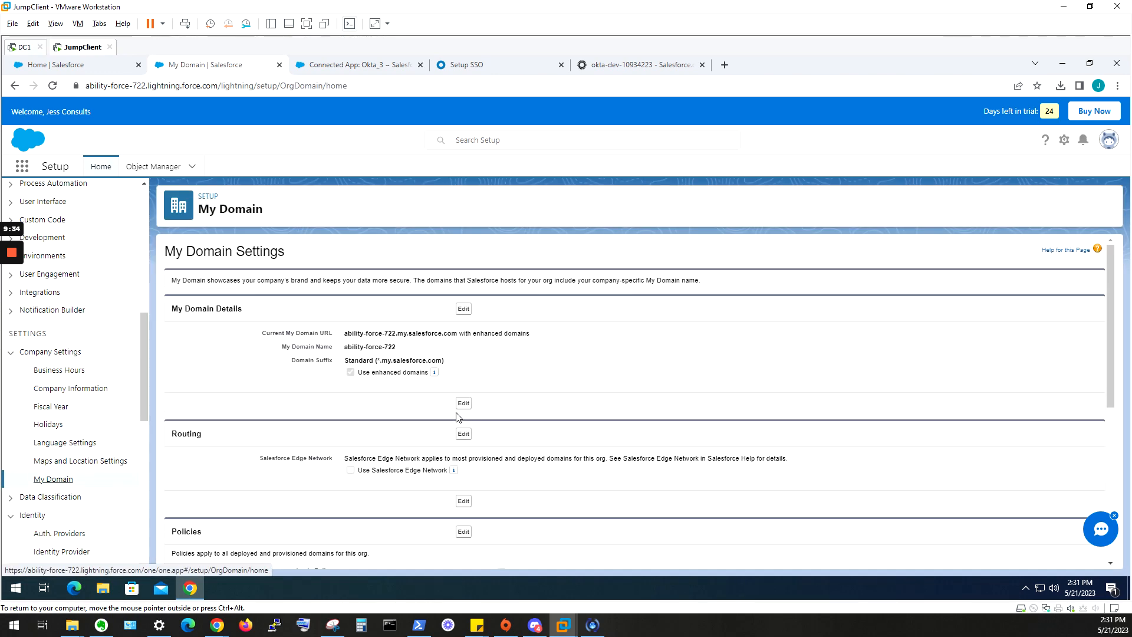
- Review the My Domain settings and open Authentication Configuration for editing to check which authentication services the login page offers
scroll(437, 421, down, 5)
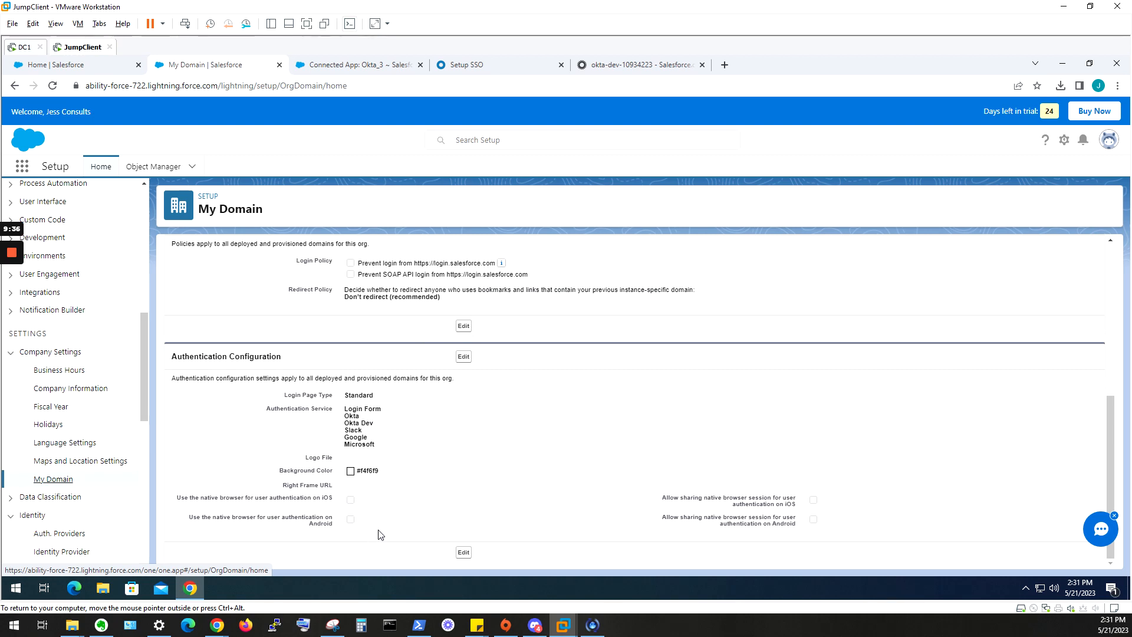
scroll(478, 451, up, 1)
scroll(456, 301, up, 4)
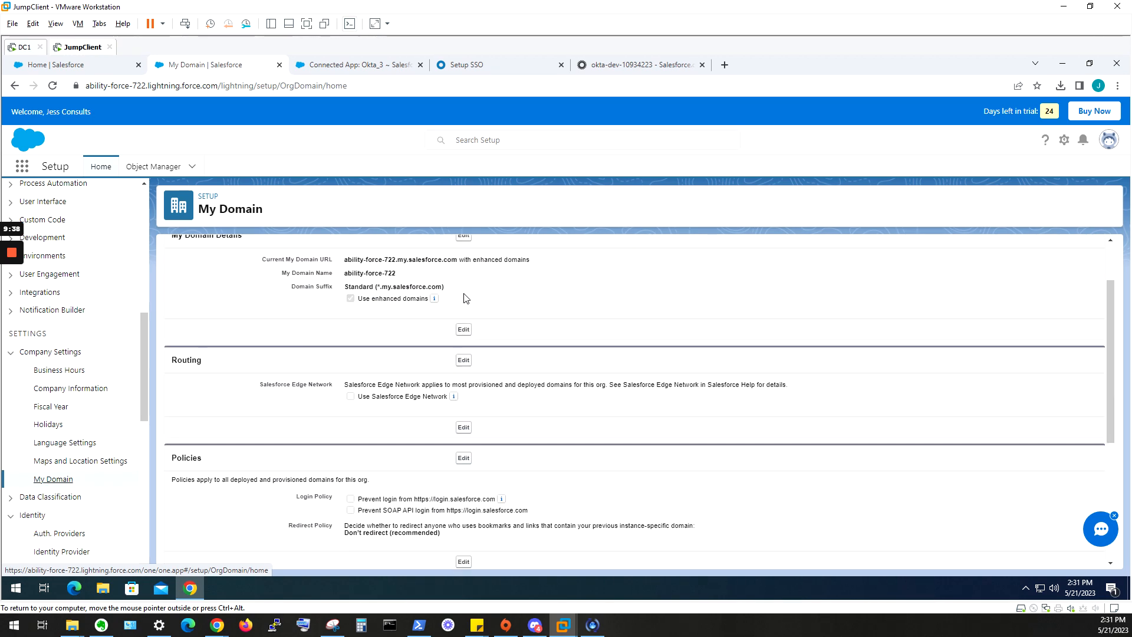
click(462, 294)
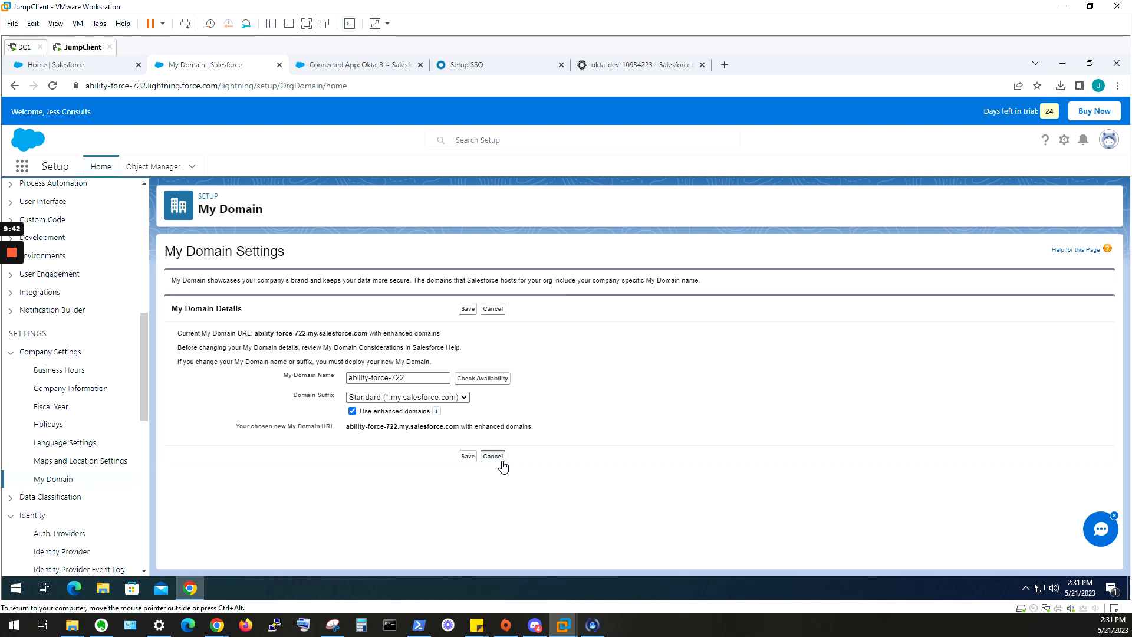
click(492, 456)
scroll(497, 471, down, 4)
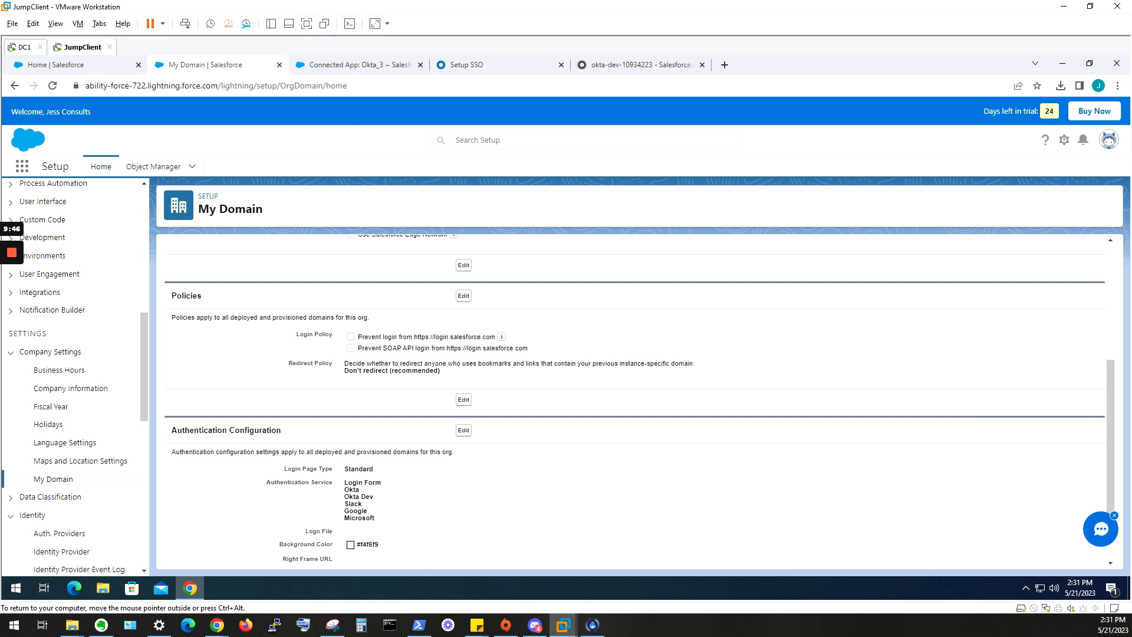
click(463, 429)
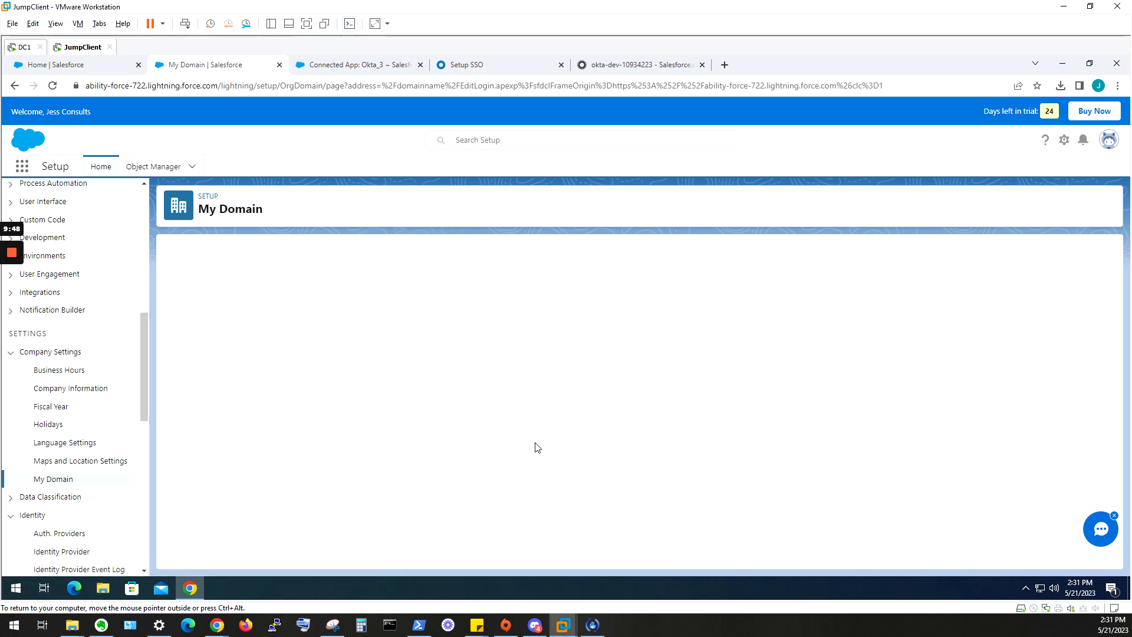
scroll(538, 448, down, 1)
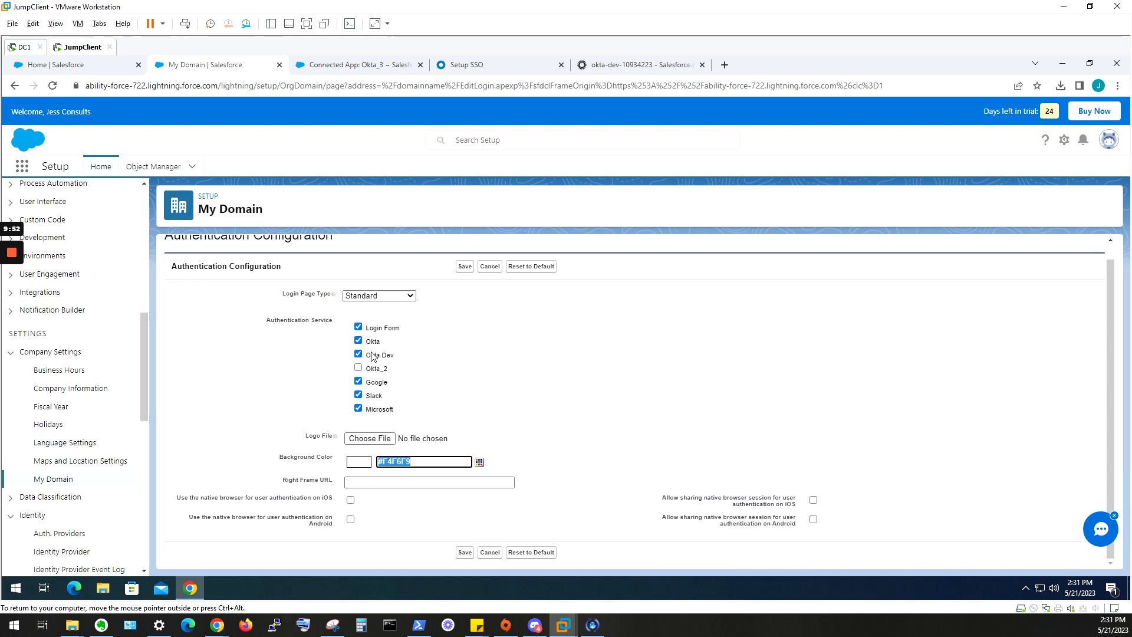
click(358, 368)
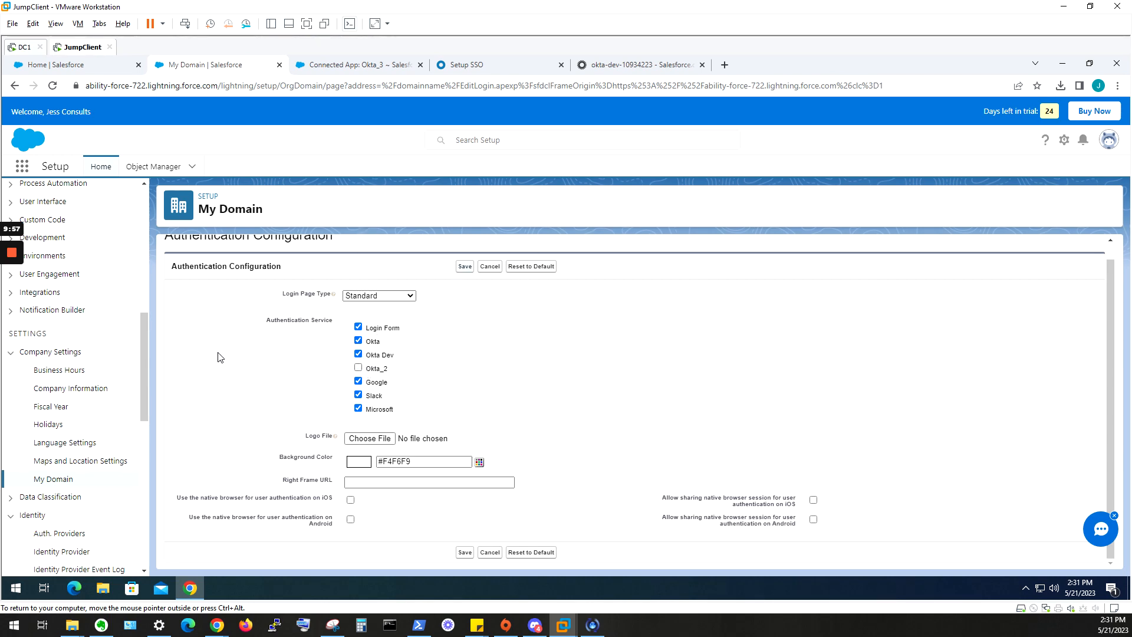
- Open ability-force-722.lightning.force.com in a new incognito window and choose Okta Dev as the login provider
key(ctrl+shift+n)
text(ability-force-722.lightning.force.com)
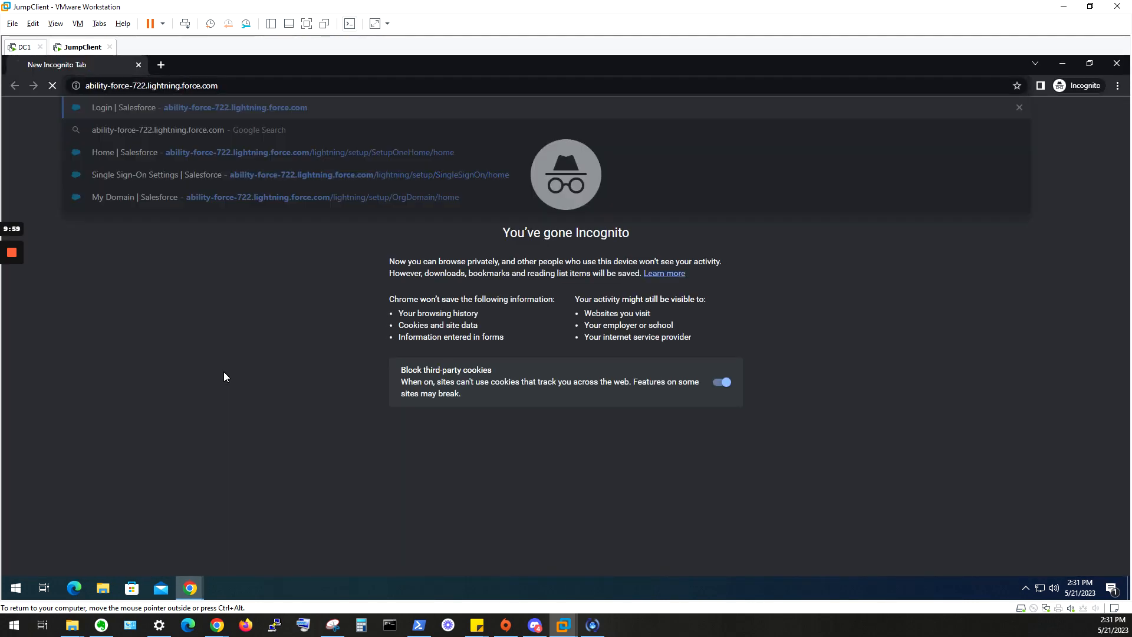
key(Return)
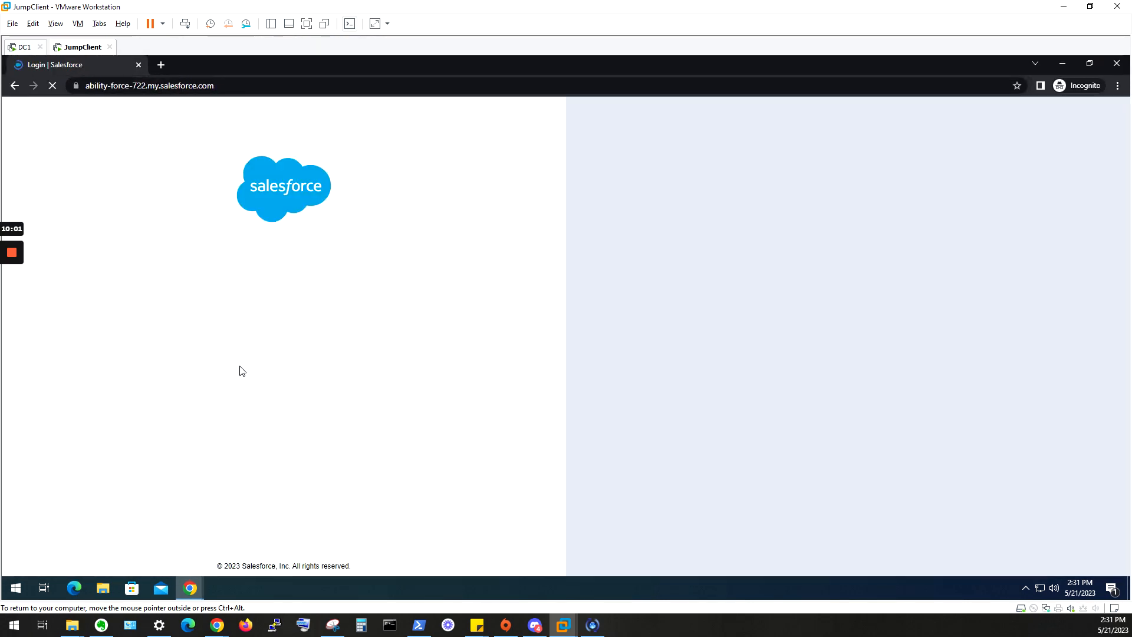
click(313, 463)
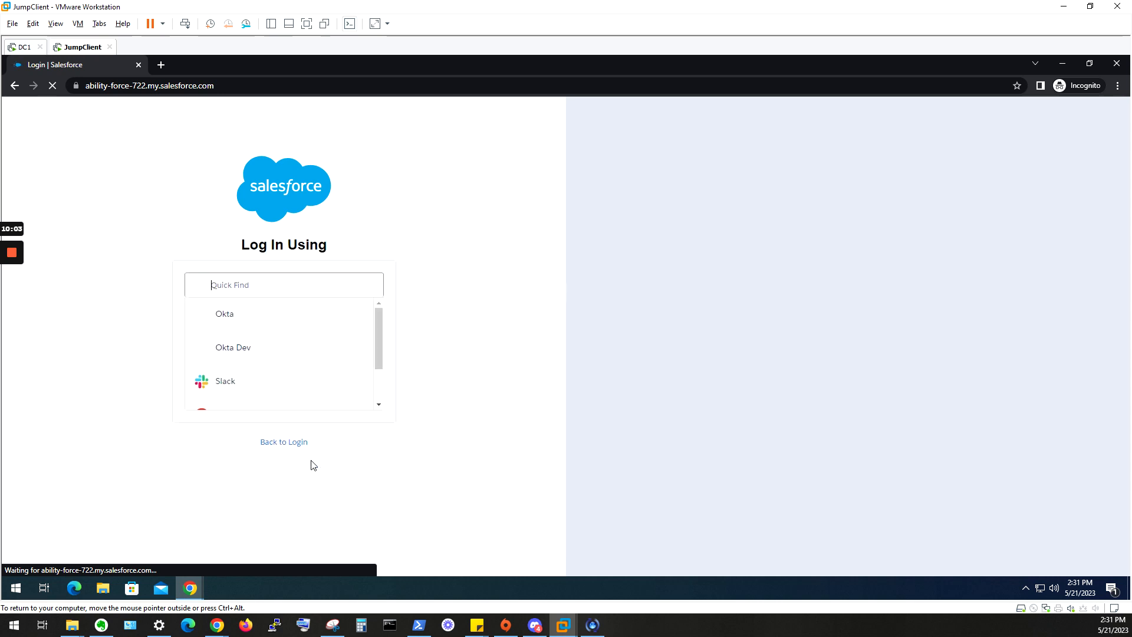
click(346, 361)
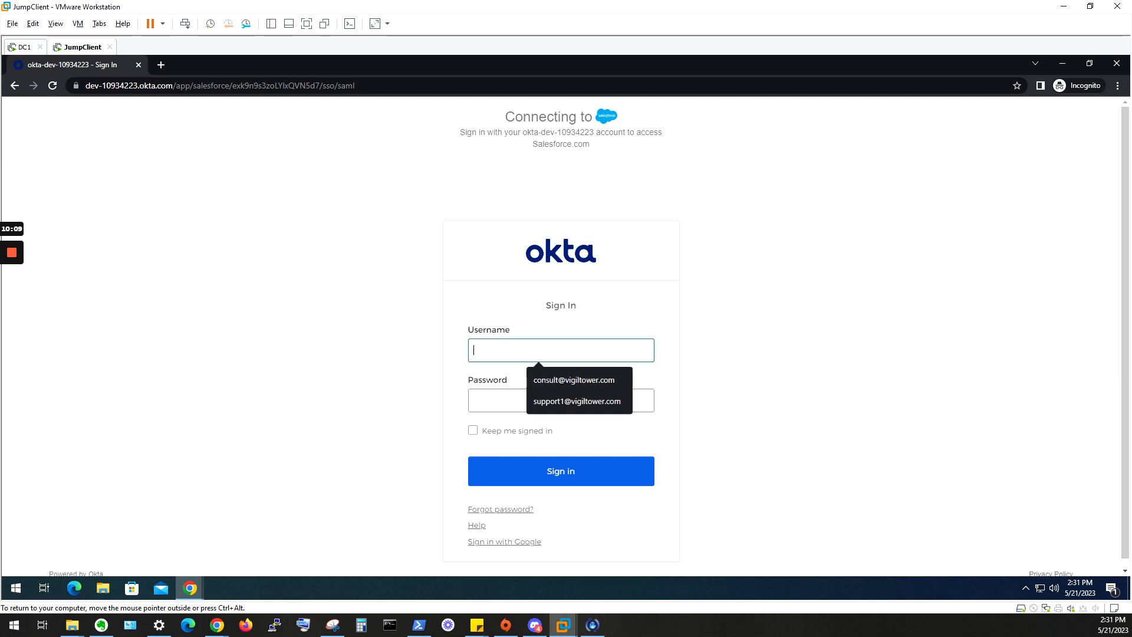
- Reload the Okta Dev sign-in from the Salesforce login page and try to sign in with the suggested consulting account and the account password
text(c)
key(alt+Left)
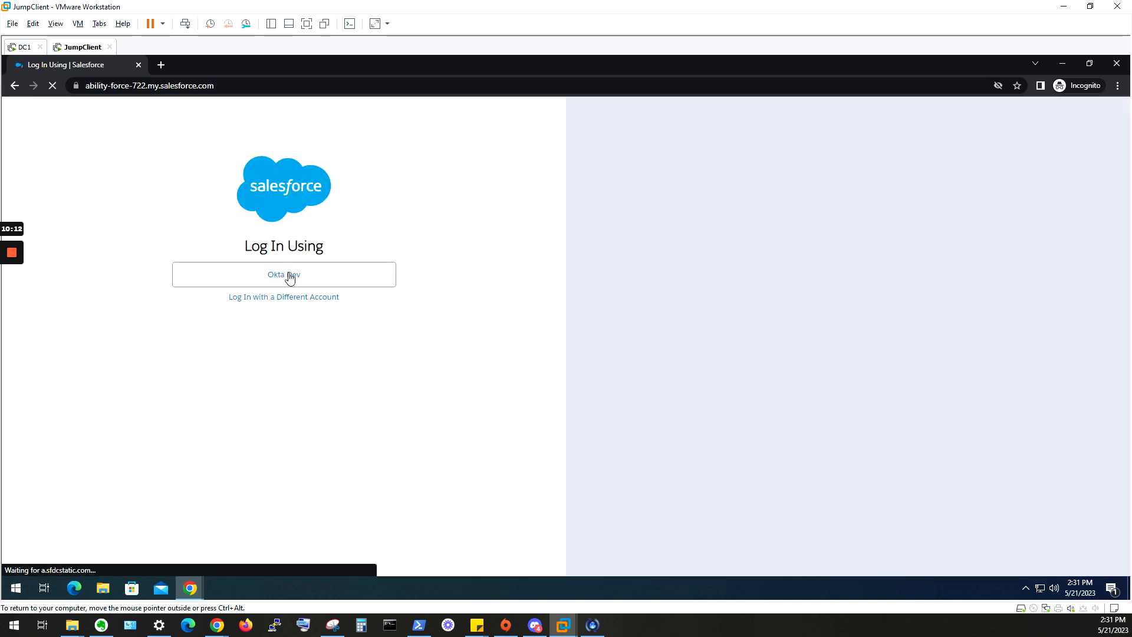
click(287, 275)
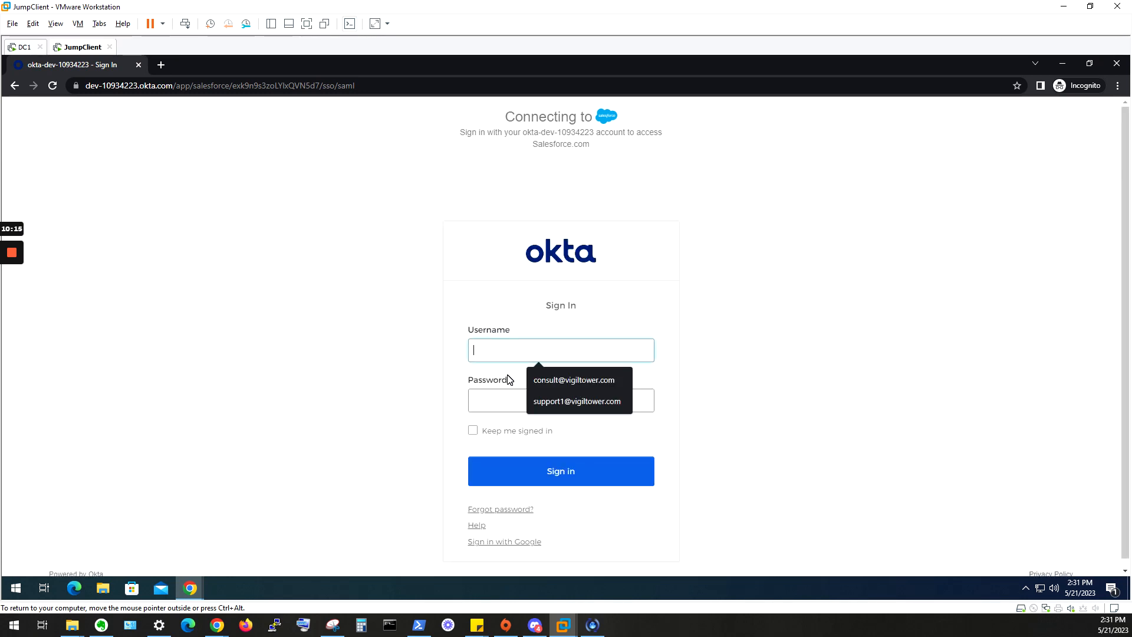
key(Down)
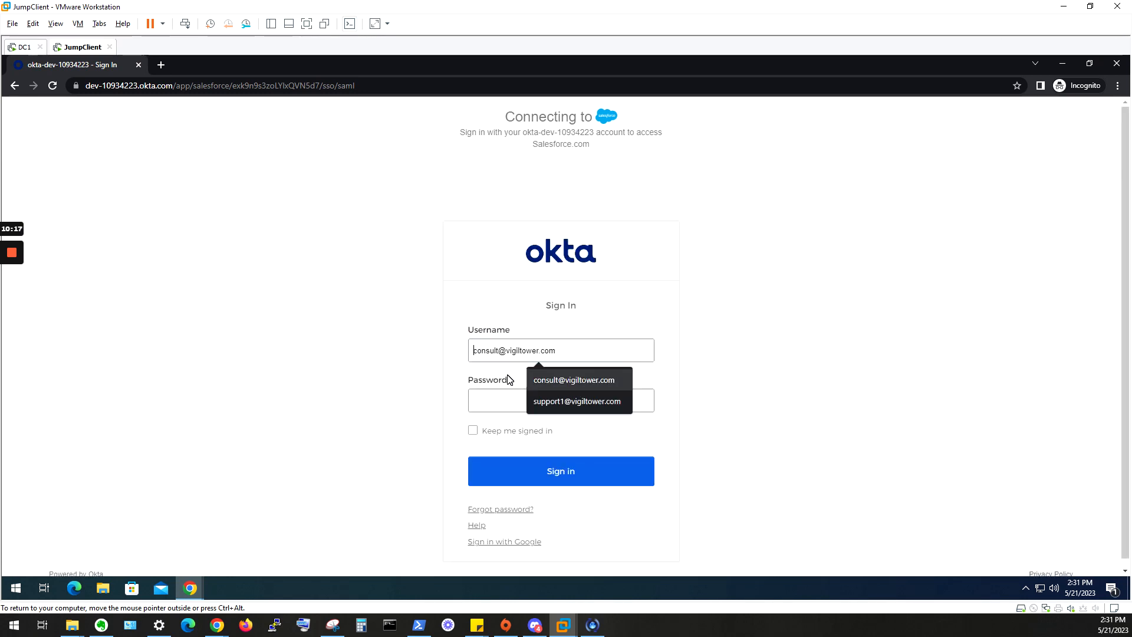
key(Tab)
text(••)
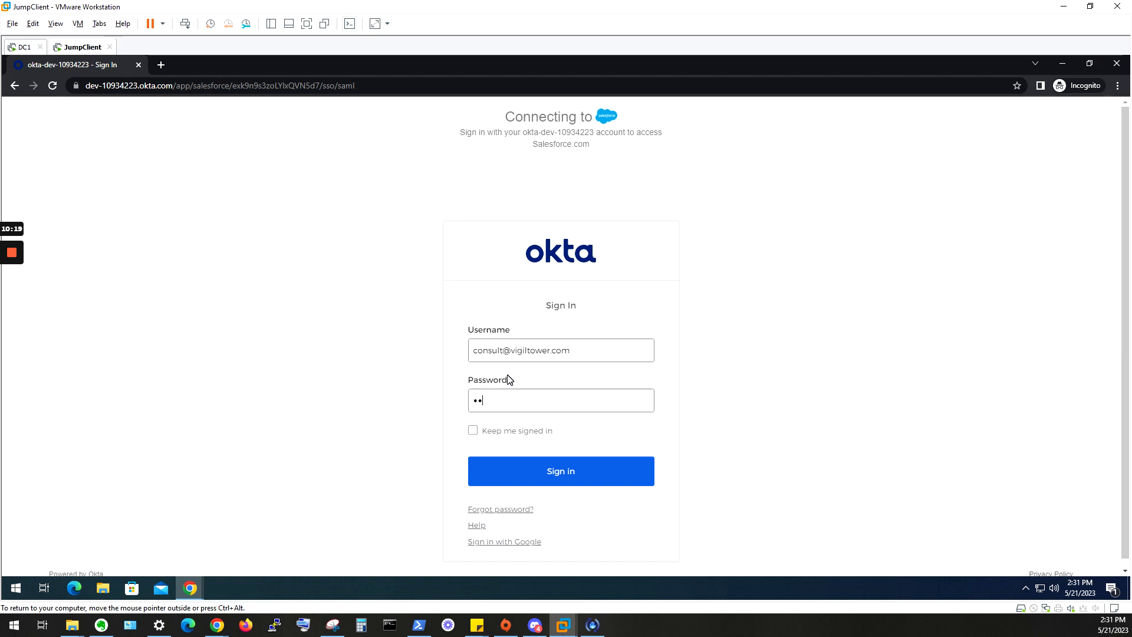
text(•••••••)
key(Return)
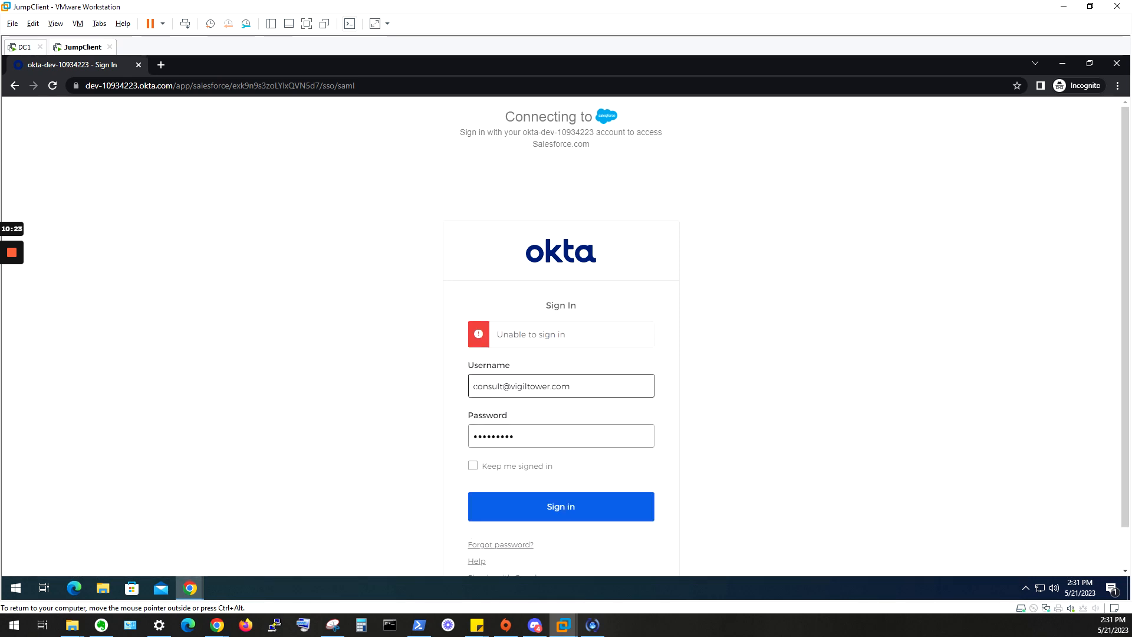
- Replace the Okta username with the administrator account's, sign in to Salesforce with it, and close the incognito tab
key(Home)
key(ctrl+shift+Right)
key(BackSpace)
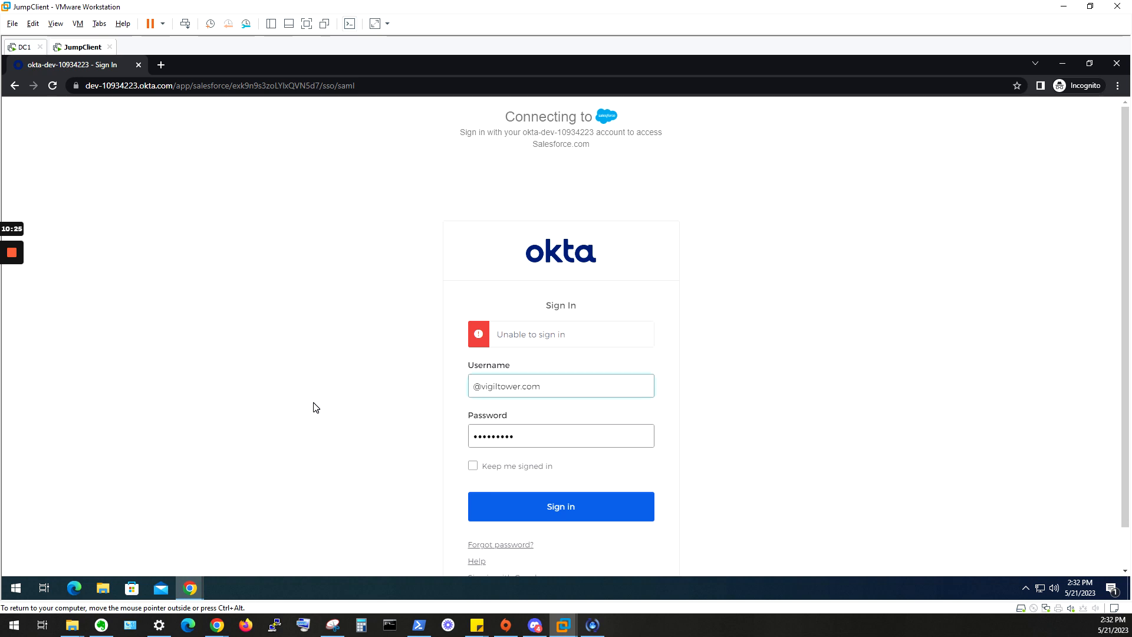
text(oktaadministrator)
key(Return)
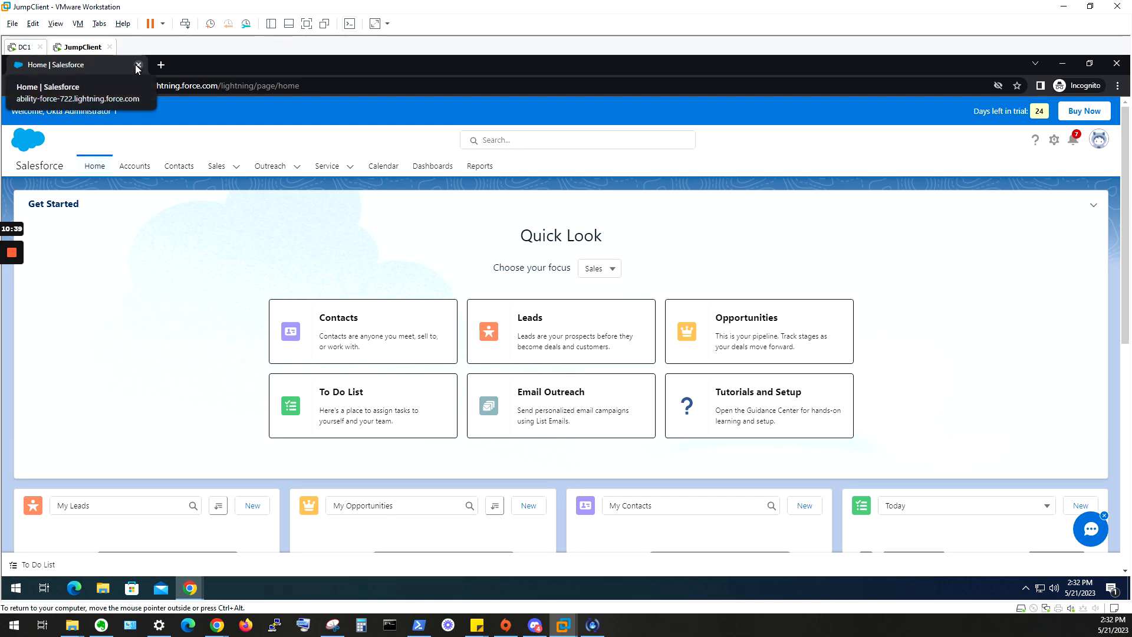
click(136, 65)
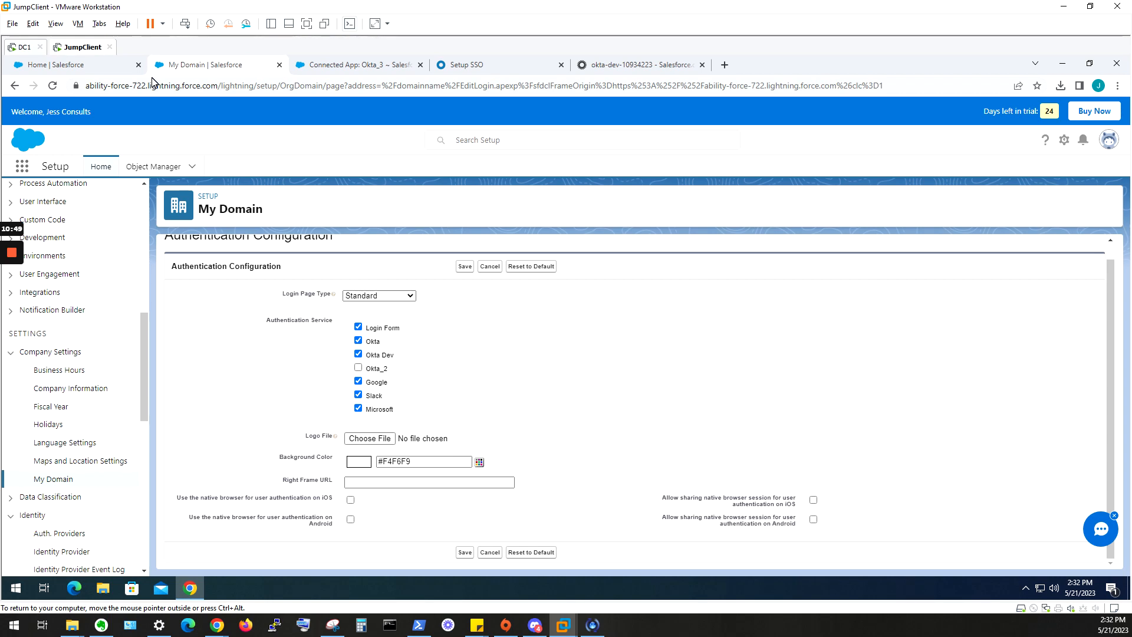
mouse_move(8, 322)
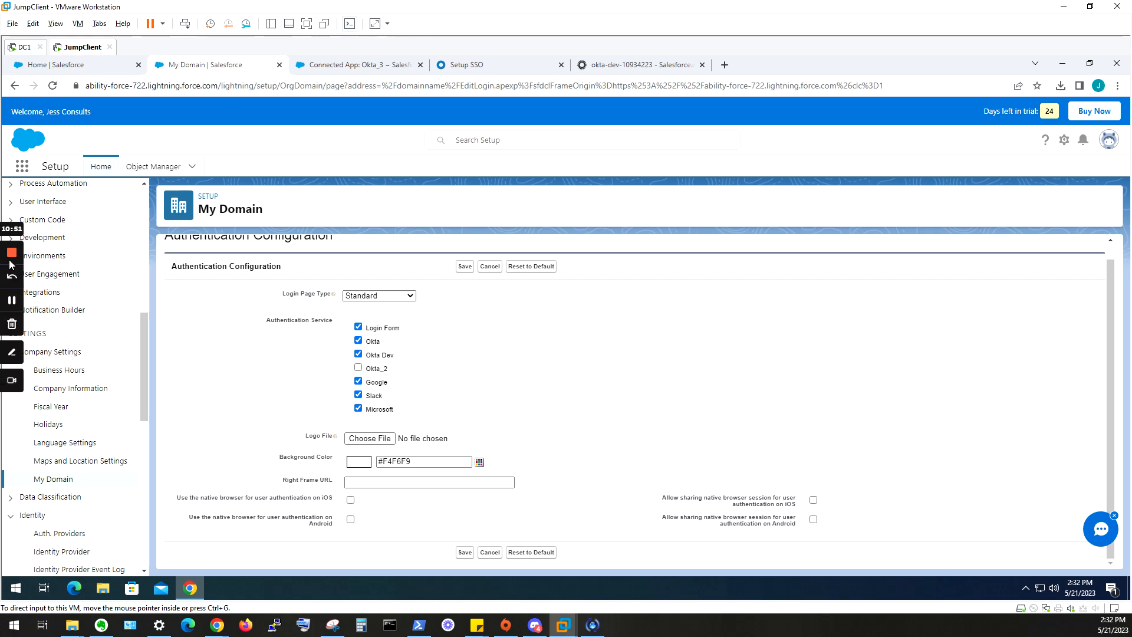